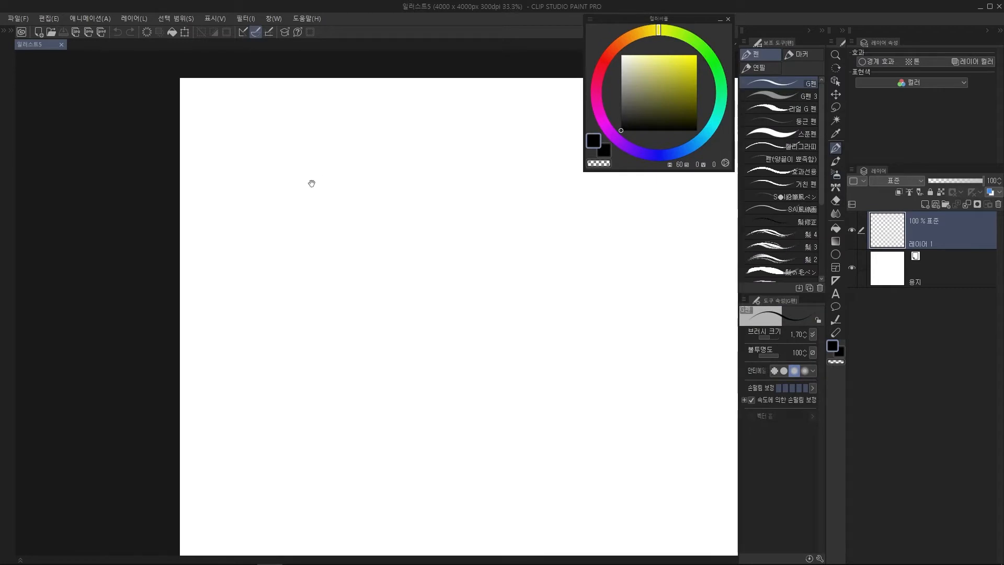
# Handwrite the first list item "① 대칭자" in black at the canvas's upper left, reducing the G-pen brush size to 1.20
pyautogui.scroll(1, 316, 229)
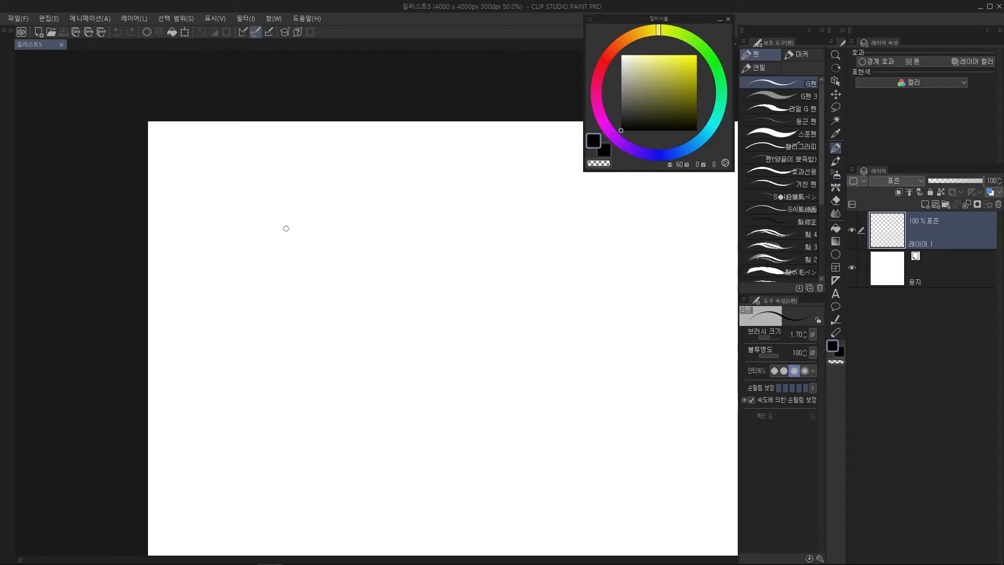
pyautogui.moveTo(335, 235)
pyautogui.mouseDown()
pyautogui.moveTo(309, 242)
pyautogui.moveTo(309, 232)
pyautogui.mouseUp()
pyautogui.press('[')
pyautogui.press('[')
pyautogui.moveTo(295, 236)
pyautogui.mouseDown()
pyautogui.moveTo(294, 247)
pyautogui.moveTo(309, 246)
pyautogui.mouseUp()
pyautogui.moveTo(314, 231); pyautogui.dragTo(315, 248)
pyautogui.moveTo(322, 230)
pyautogui.mouseDown()
pyautogui.moveTo(326, 257)
pyautogui.moveTo(327, 229)
pyautogui.moveTo(340, 226)
pyautogui.mouseUp()
pyautogui.moveTo(332, 235); pyautogui.dragTo(356, 247)
pyautogui.moveTo(352, 246); pyautogui.dragTo(370, 252)
pyautogui.moveTo(378, 242); pyautogui.dragTo(393, 255)
pyautogui.moveTo(394, 239); pyautogui.dragTo(405, 231)
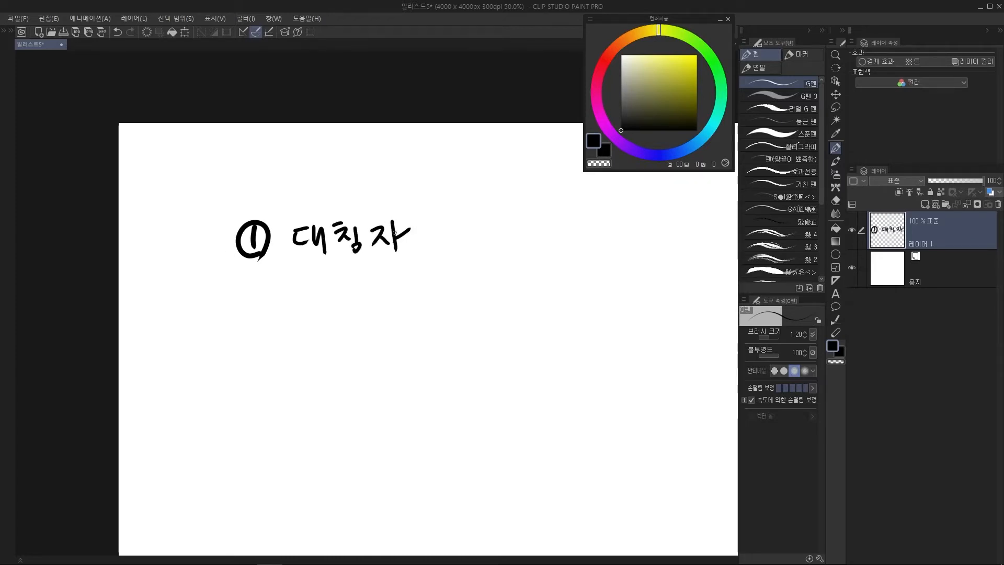
# Handwrite the second list item "② 투명색" below the first one
pyautogui.moveTo(242, 291)
pyautogui.mouseDown()
pyautogui.moveTo(257, 315)
pyautogui.moveTo(268, 288)
pyautogui.moveTo(306, 275)
pyautogui.mouseUp()
pyautogui.moveTo(289, 278)
pyautogui.mouseDown()
pyautogui.moveTo(305, 292)
pyautogui.moveTo(307, 284)
pyautogui.mouseUp()
pyautogui.moveTo(287, 299); pyautogui.dragTo(310, 297)
pyautogui.moveTo(301, 298)
pyautogui.mouseDown()
pyautogui.moveTo(302, 309)
pyautogui.moveTo(324, 278)
pyautogui.moveTo(323, 293)
pyautogui.mouseUp()
pyautogui.moveTo(329, 283); pyautogui.dragTo(336, 282)
pyautogui.moveTo(337, 275)
pyautogui.mouseDown()
pyautogui.moveTo(341, 295)
pyautogui.moveTo(352, 287)
pyautogui.mouseUp()
pyautogui.moveTo(357, 279); pyautogui.dragTo(376, 285)
pyautogui.moveTo(373, 288); pyautogui.dragTo(386, 304)
# Handwrite the third list item "③ 마스크 기능" below the second one
pyautogui.moveTo(245, 351)
pyautogui.mouseDown()
pyautogui.moveTo(259, 369)
pyautogui.moveTo(232, 363)
pyautogui.moveTo(271, 382)
pyautogui.moveTo(298, 361)
pyautogui.moveTo(284, 374)
pyautogui.mouseUp()
pyautogui.moveTo(285, 352); pyautogui.dragTo(299, 373)
pyautogui.moveTo(304, 349)
pyautogui.mouseDown()
pyautogui.moveTo(303, 373)
pyautogui.moveTo(313, 359)
pyautogui.mouseUp()
pyautogui.moveTo(317, 357)
pyautogui.mouseDown()
pyautogui.moveTo(335, 371)
pyautogui.moveTo(337, 354)
pyautogui.mouseUp()
pyautogui.moveTo(328, 347)
pyautogui.mouseDown()
pyautogui.moveTo(345, 345)
pyautogui.moveTo(341, 366)
pyautogui.mouseUp()
pyautogui.moveTo(332, 360); pyautogui.dragTo(339, 359)
pyautogui.moveTo(340, 368); pyautogui.dragTo(387, 372)
pyautogui.moveTo(393, 342); pyautogui.dragTo(415, 361)
pyautogui.moveTo(409, 366); pyautogui.dragTo(408, 367)
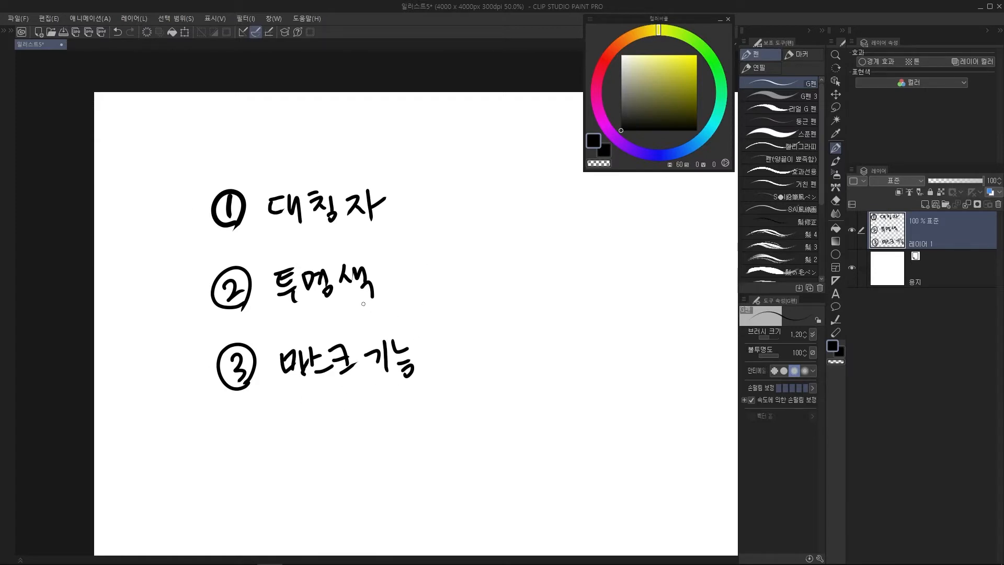
# Add a new layer and place a vertical two-line symmetry ruler in the blank area beside the list
pyautogui.moveTo(380, 247); pyautogui.dragTo(261, 258)
pyautogui.scroll(-1, 346, 260)
pyautogui.scroll(1, 382, 232)
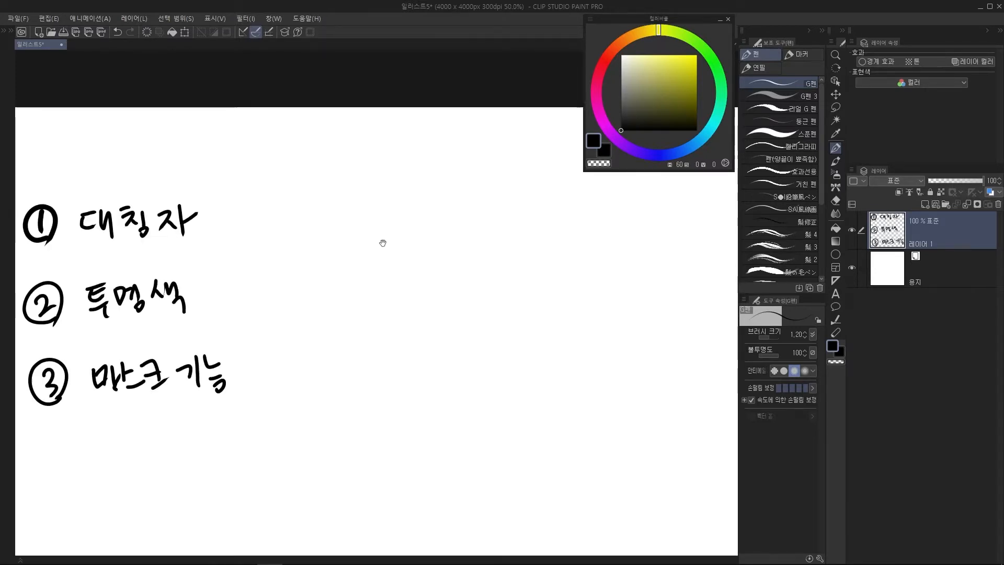
pyautogui.moveTo(541, 267); pyautogui.dragTo(568, 268)
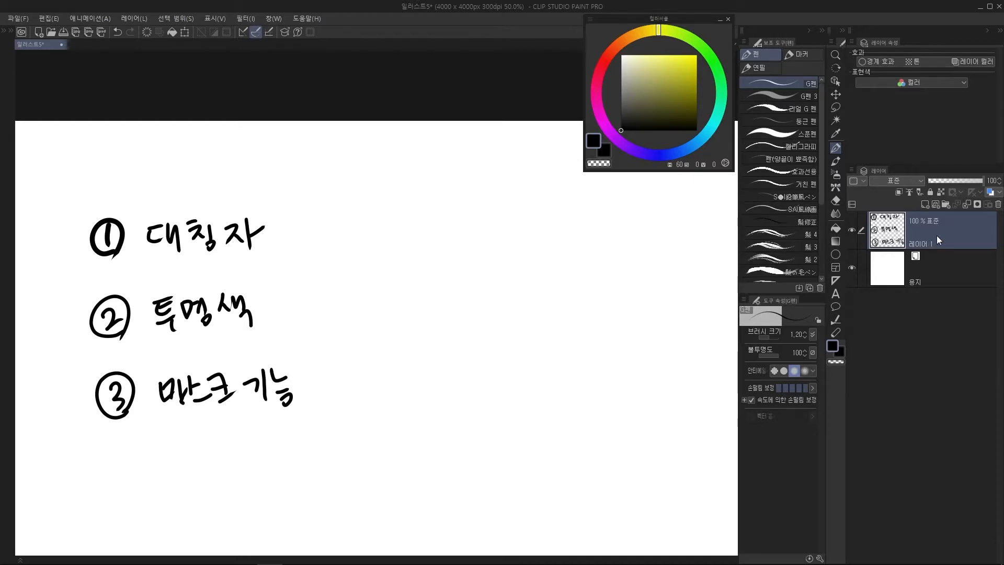
pyautogui.click(924, 203)
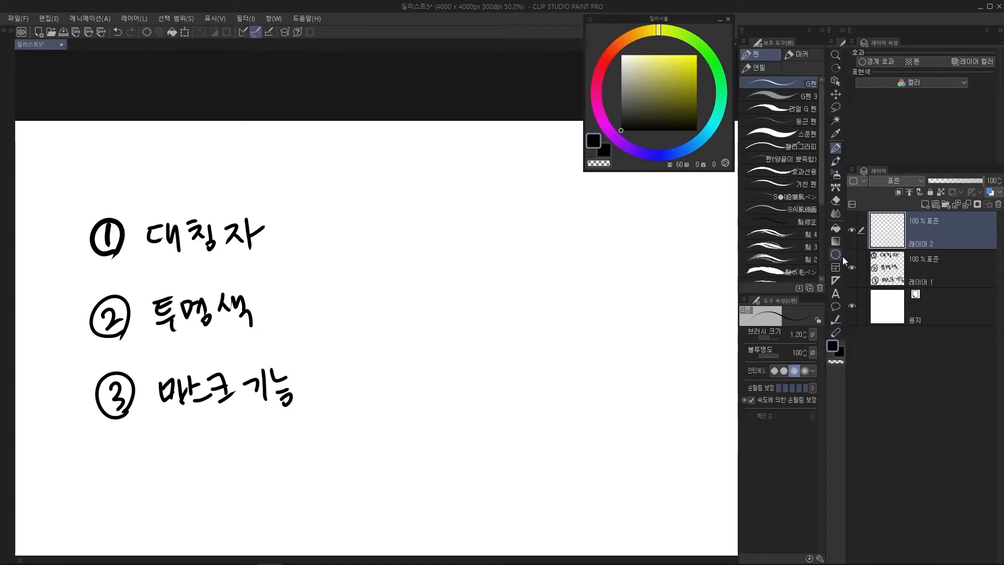
pyautogui.click(835, 282)
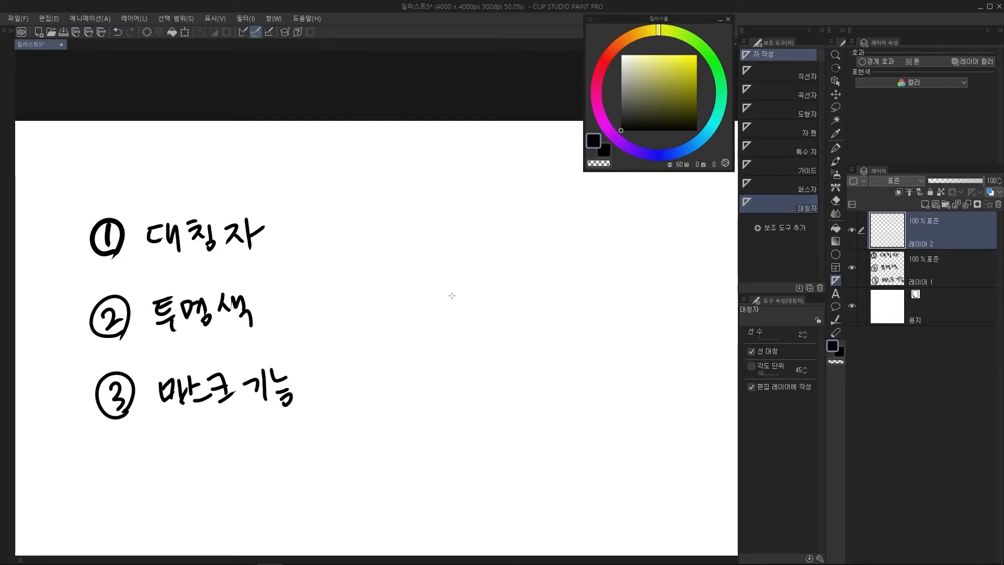
pyautogui.moveTo(450, 295); pyautogui.dragTo(450, 125)
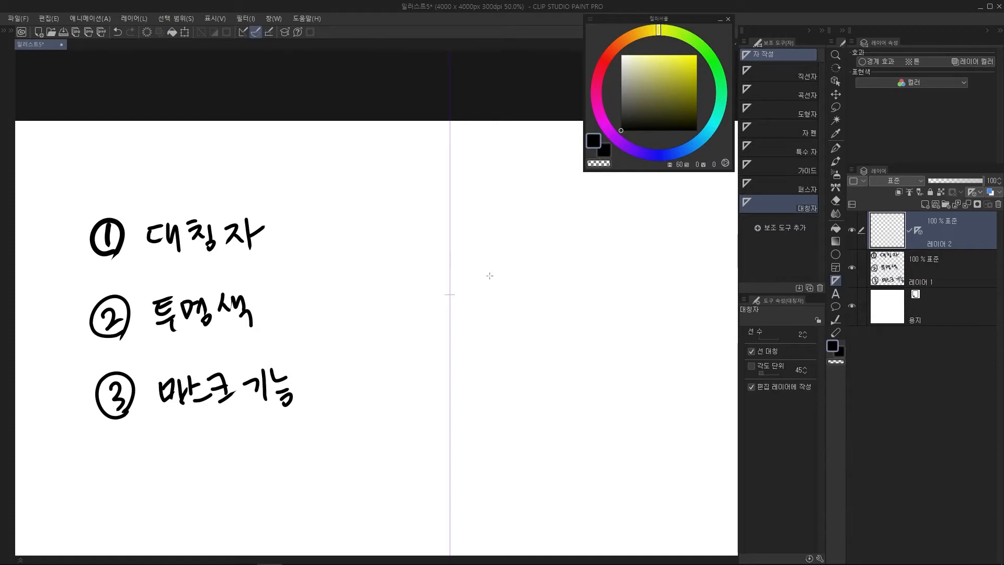
pyautogui.moveTo(498, 316); pyautogui.dragTo(491, 305)
pyautogui.hotkey('ctrl', 'z')
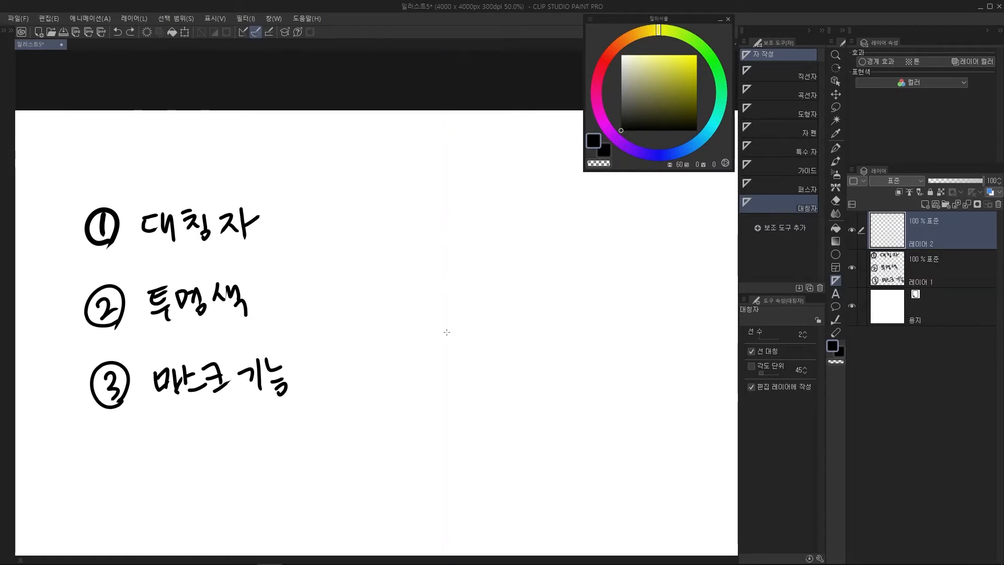
pyautogui.hotkey('ctrl', 'y')
# Switch to the G-pen, reduce its brush size to 0.80 and test a mirrored stroke beside the ruler
pyautogui.moveTo(550, 312); pyautogui.dragTo(498, 287)
pyautogui.scroll(2, 339, 190)
pyautogui.moveTo(338, 190); pyautogui.dragTo(391, 201)
pyautogui.press('p')
pyautogui.moveTo(521, 257); pyautogui.dragTo(528, 332)
pyautogui.press('[')
pyautogui.press('[')
pyautogui.hotkey('ctrl', 'z')
# Try mirrored curves and leaf-like loops on both sides of the symmetry ruler, and undo them
pyautogui.moveTo(514, 234)
pyautogui.mouseDown()
pyautogui.moveTo(520, 340)
pyautogui.moveTo(528, 239)
pyautogui.moveTo(508, 387)
pyautogui.mouseUp()
pyautogui.hotkey('ctrl', 'z')
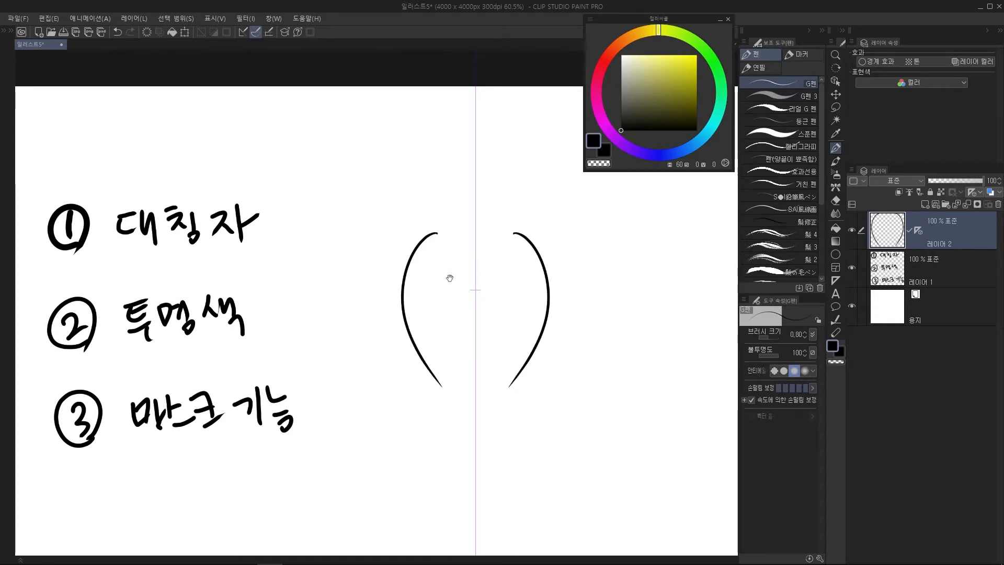
pyautogui.moveTo(471, 280); pyautogui.dragTo(484, 286)
pyautogui.hotkey('ctrl', 'z')
pyautogui.moveTo(452, 400)
pyautogui.mouseDown()
pyautogui.moveTo(428, 369)
pyautogui.moveTo(454, 407)
pyautogui.mouseUp()
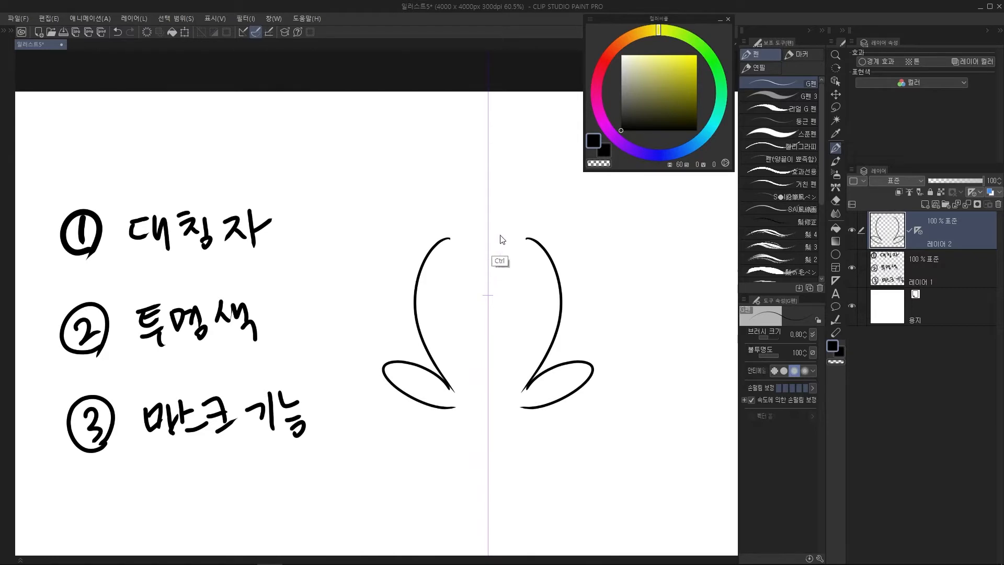
pyautogui.hotkey('ctrl', 'z')
pyautogui.hotkey('ctrl', 'z')
# Draw a mirrored figure's head, neck, shoulders, arms and hands around the symmetry ruler
pyautogui.moveTo(477, 168)
pyautogui.mouseDown()
pyautogui.moveTo(467, 172)
pyautogui.moveTo(473, 237)
pyautogui.moveTo(436, 264)
pyautogui.mouseUp()
pyautogui.hotkey('ctrl', 'z')
pyautogui.moveTo(437, 264); pyautogui.dragTo(426, 330)
pyautogui.hotkey('ctrl', 'z')
pyautogui.moveTo(438, 265)
pyautogui.mouseDown()
pyautogui.moveTo(419, 395)
pyautogui.moveTo(429, 280)
pyautogui.moveTo(391, 386)
pyautogui.moveTo(409, 380)
pyautogui.mouseUp()
pyautogui.hotkey('ctrl', 'z')
pyautogui.hotkey('ctrl', 'z')
pyautogui.hotkey('ctrl', 'z')
pyautogui.moveTo(409, 380)
pyautogui.mouseDown()
pyautogui.moveTo(415, 389)
pyautogui.moveTo(443, 324)
pyautogui.mouseUp()
pyautogui.hotkey('ctrl', 'z')
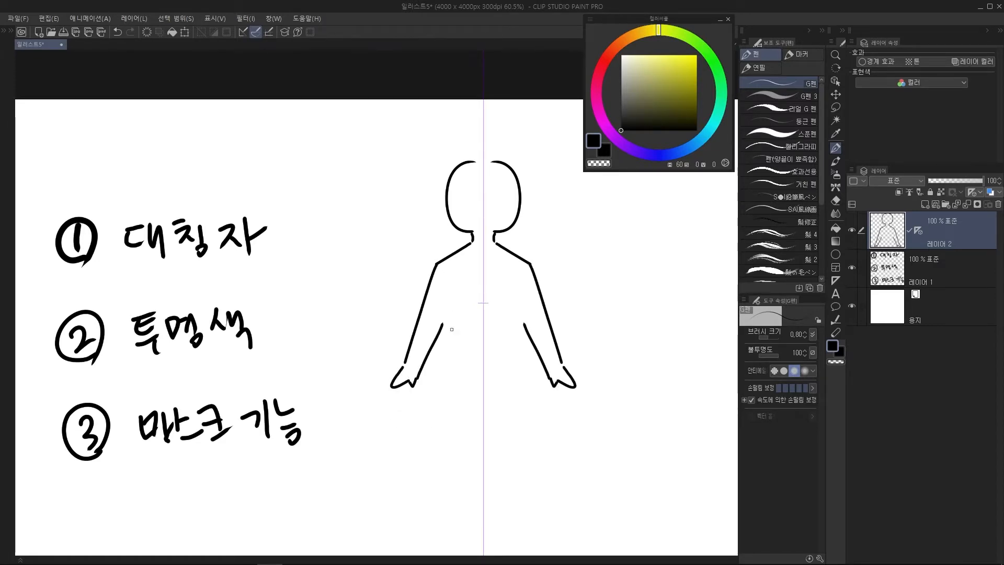
# Draw the mirrored torso sides and outer leg lines of the figure
pyautogui.hotkey('ctrl', 'z')
pyautogui.moveTo(419, 377)
pyautogui.mouseDown()
pyautogui.moveTo(449, 290)
pyautogui.moveTo(444, 403)
pyautogui.mouseUp()
pyautogui.hotkey('ctrl', 'z')
pyautogui.moveTo(455, 367); pyautogui.dragTo(436, 445)
pyautogui.moveTo(520, 372); pyautogui.dragTo(512, 365)
pyautogui.moveTo(520, 283); pyautogui.dragTo(526, 287)
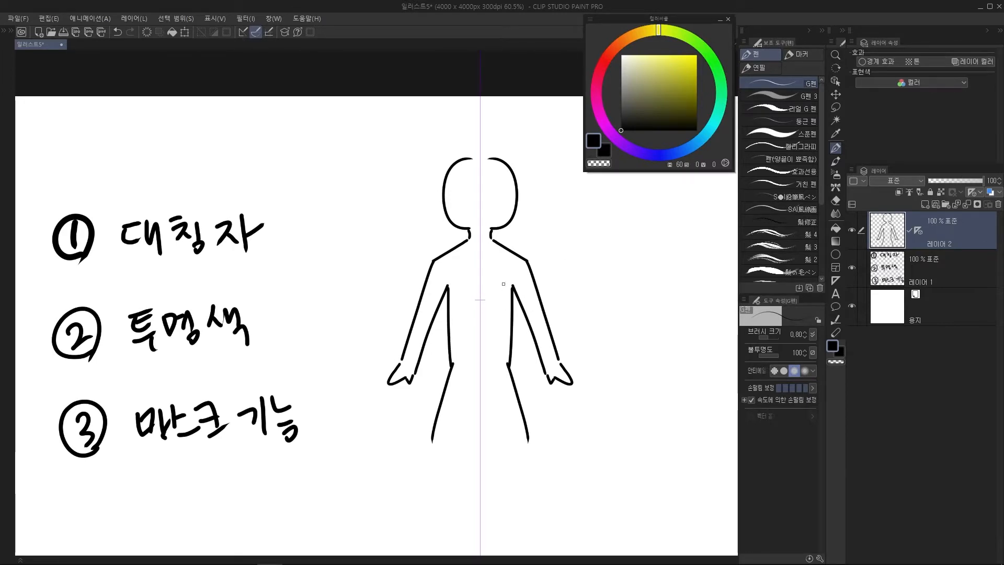
# Try a mirrored freehand stroke beside the figure and undo it
pyautogui.moveTo(552, 328); pyautogui.dragTo(599, 343)
pyautogui.moveTo(610, 417)
pyautogui.mouseDown()
pyautogui.moveTo(497, 361)
pyautogui.moveTo(565, 282)
pyautogui.mouseUp()
pyautogui.hotkey('ctrl', 'z')
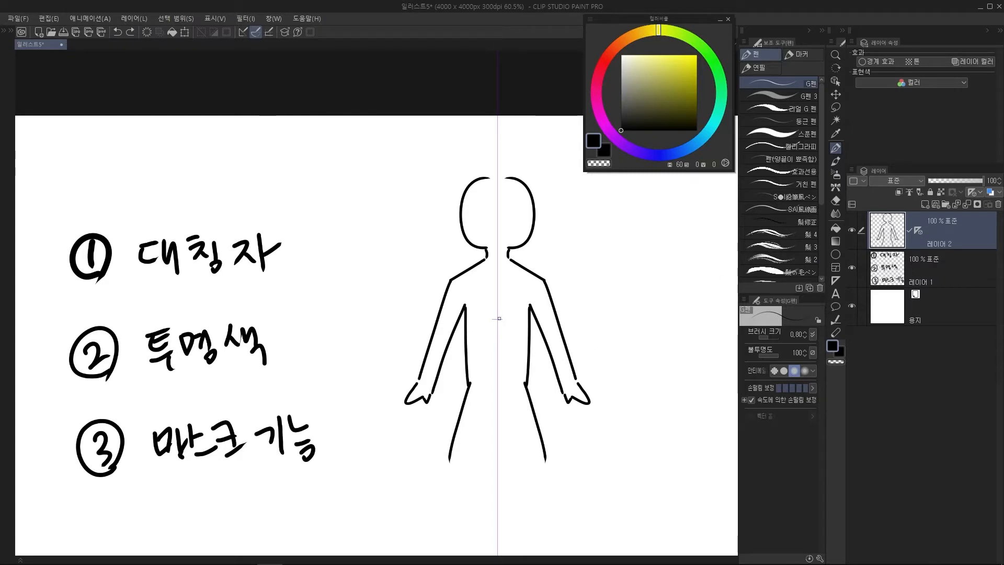
pyautogui.moveTo(630, 336); pyautogui.dragTo(621, 339)
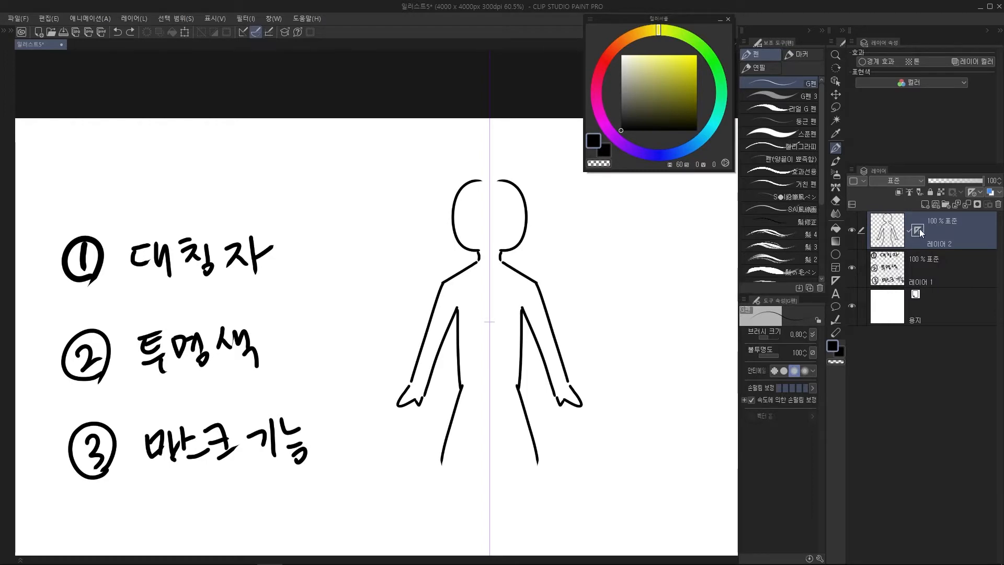
# Hide the symmetry ruler of 레이어 2 and draw separate unmirrored circles on both sides of the figure
pyautogui.rightClick(919, 228)
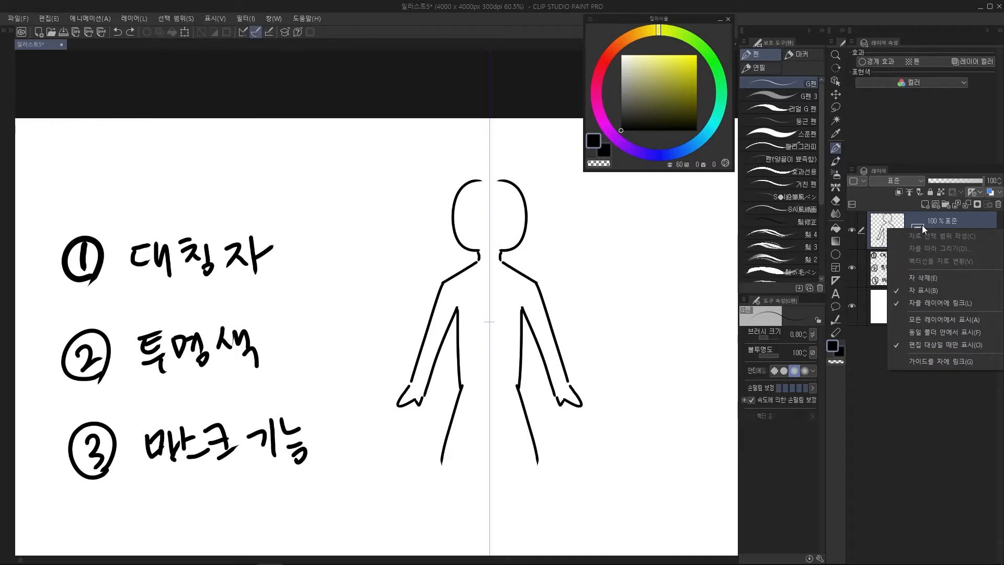
pyautogui.click(922, 290)
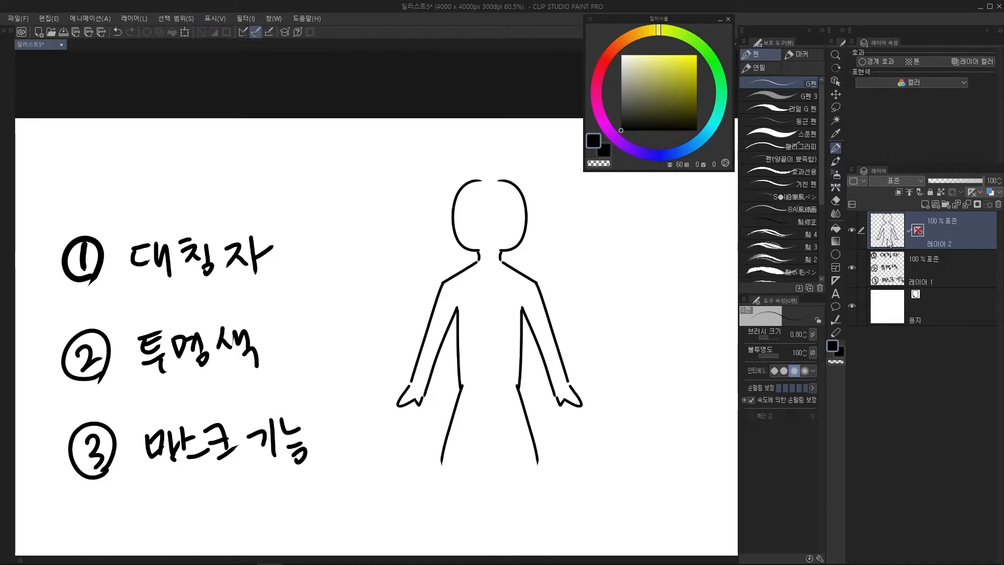
pyautogui.moveTo(611, 320); pyautogui.dragTo(593, 326)
pyautogui.moveTo(631, 389)
pyautogui.mouseDown()
pyautogui.moveTo(675, 356)
pyautogui.moveTo(654, 266)
pyautogui.moveTo(614, 362)
pyautogui.moveTo(631, 391)
pyautogui.moveTo(672, 355)
pyautogui.mouseUp()
pyautogui.hotkey('ctrl', 'z')
pyautogui.moveTo(274, 347)
pyautogui.mouseDown()
pyautogui.moveTo(282, 366)
pyautogui.moveTo(340, 356)
pyautogui.mouseUp()
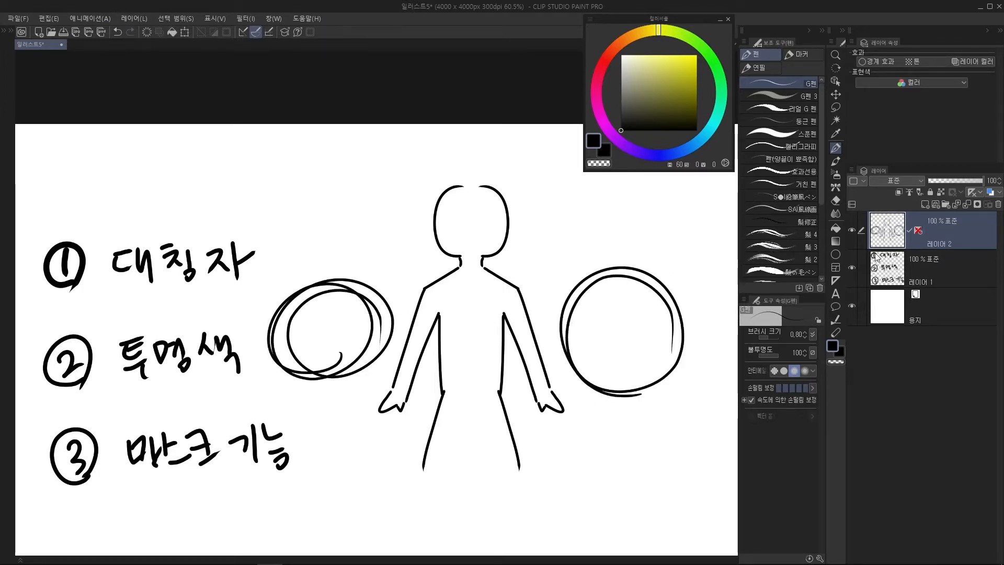
# Show the symmetry ruler again, try mirrored strokes over the circles, and undo the strokes and the circles
pyautogui.click(918, 230)
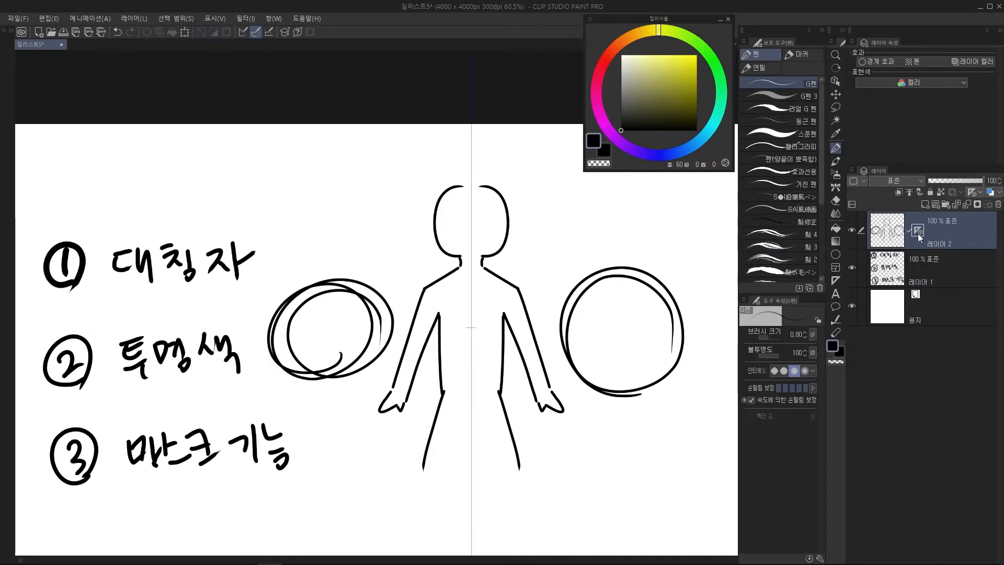
pyautogui.moveTo(608, 296)
pyautogui.mouseDown()
pyautogui.moveTo(528, 266)
pyautogui.moveTo(526, 228)
pyautogui.moveTo(596, 210)
pyautogui.mouseUp()
pyautogui.hotkey('ctrl', 'z')
pyautogui.moveTo(558, 329); pyautogui.dragTo(654, 236)
pyautogui.hotkey('ctrl', 'z')
pyautogui.moveTo(621, 293)
pyautogui.mouseDown()
pyautogui.moveTo(546, 214)
pyautogui.moveTo(648, 246)
pyautogui.moveTo(627, 206)
pyautogui.mouseUp()
pyautogui.hotkey('ctrl', 'z')
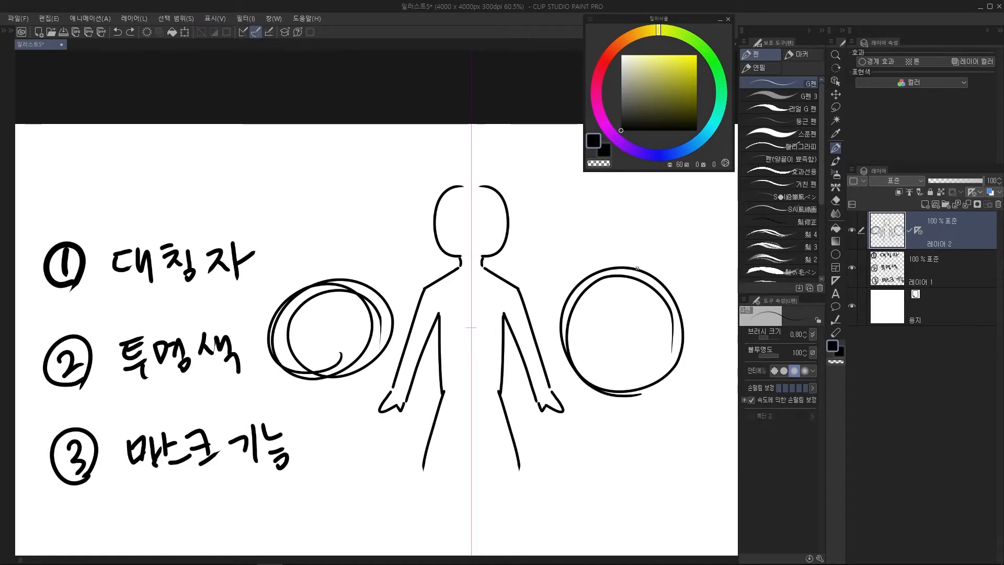
pyautogui.hotkey('ctrl', 'z')
pyautogui.hotkey('ctrl', 'z')
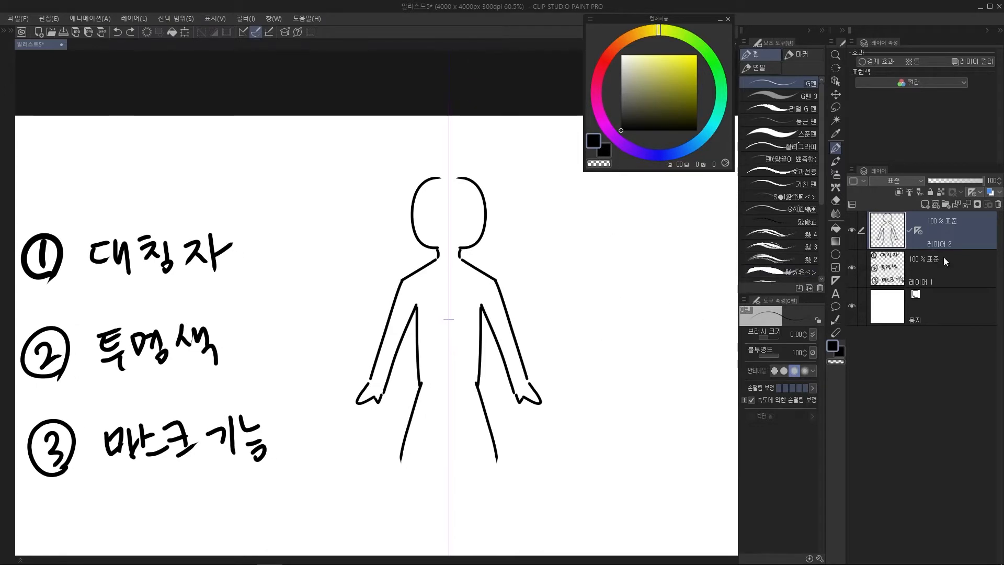
# Delete the symmetry ruler from 레이어 2 and undo the deletion
pyautogui.rightClick(918, 228)
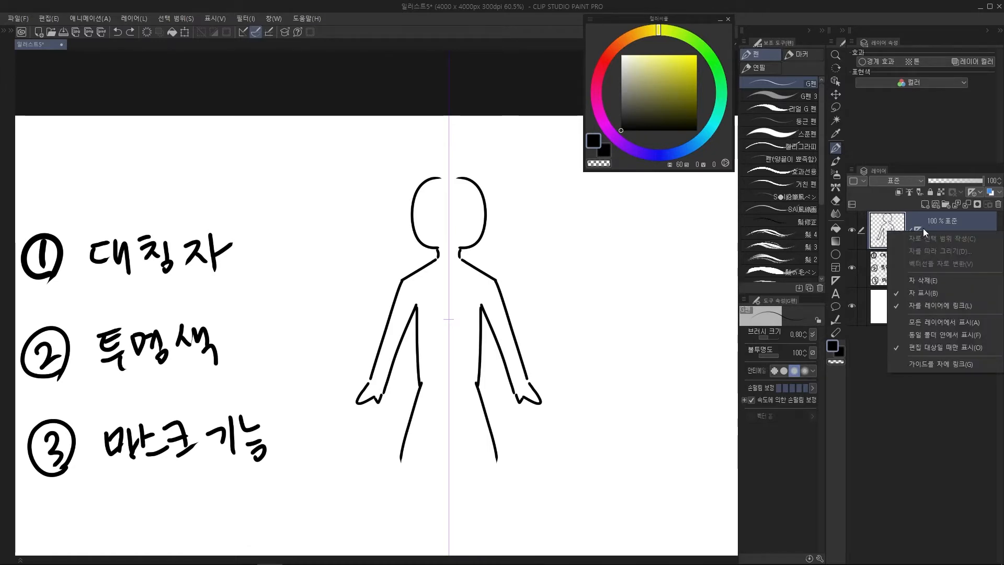
pyautogui.click(918, 278)
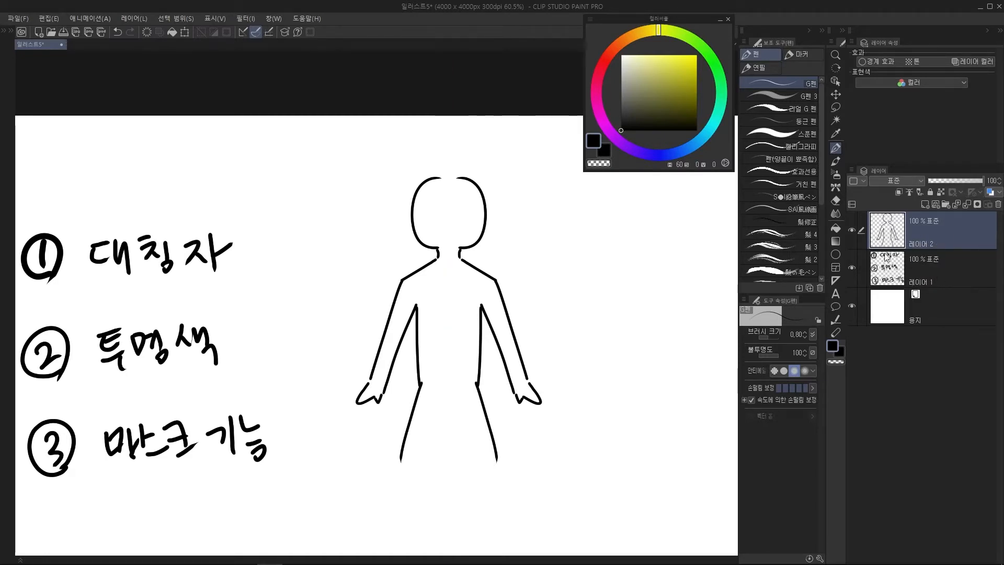
pyautogui.hotkey('ctrl', 'z')
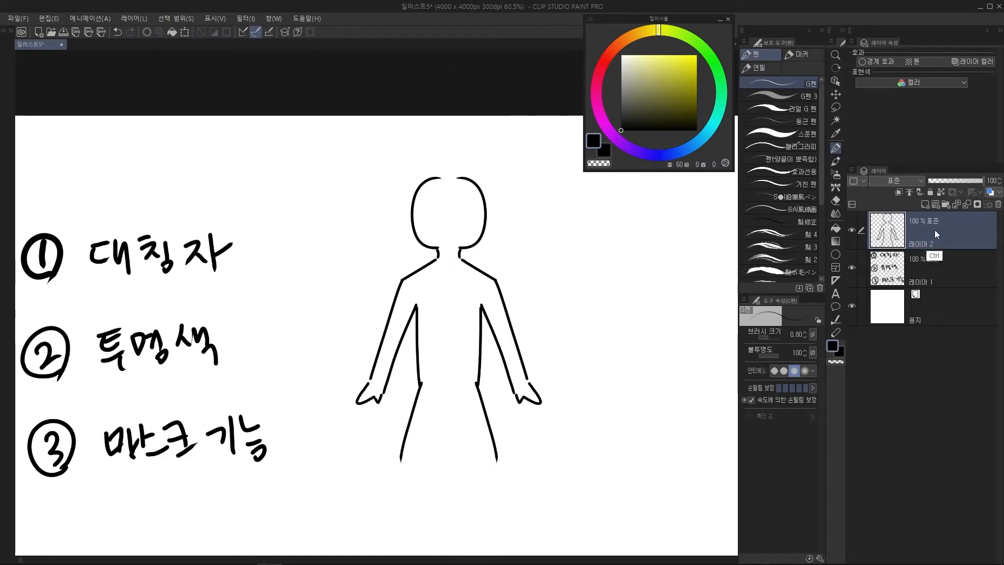
pyautogui.rightClick(916, 232)
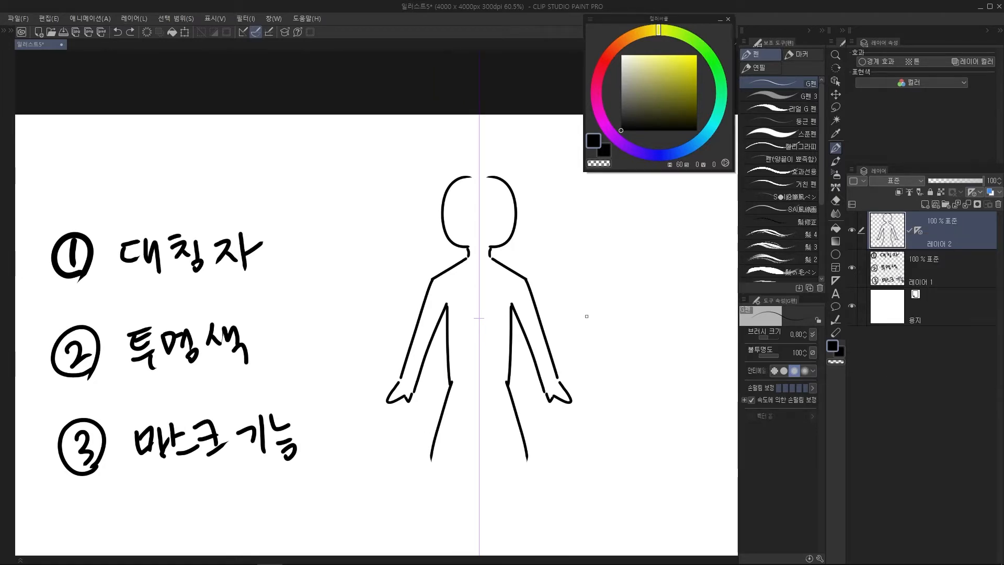
# Try drawing mirrored arched eyes in the figure's face on 레이어 2, and undo them
pyautogui.scroll(3, 505, 304)
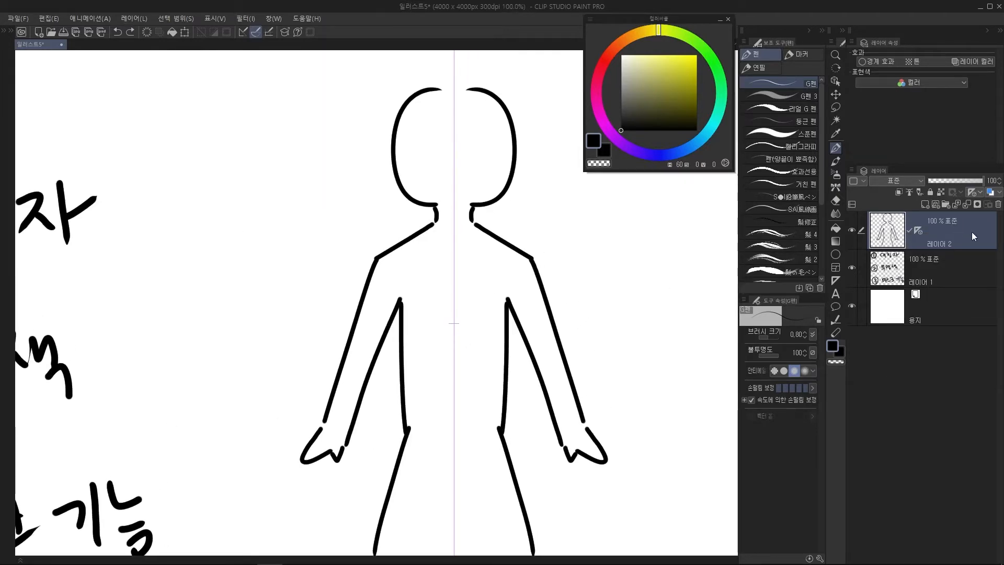
pyautogui.press('e')
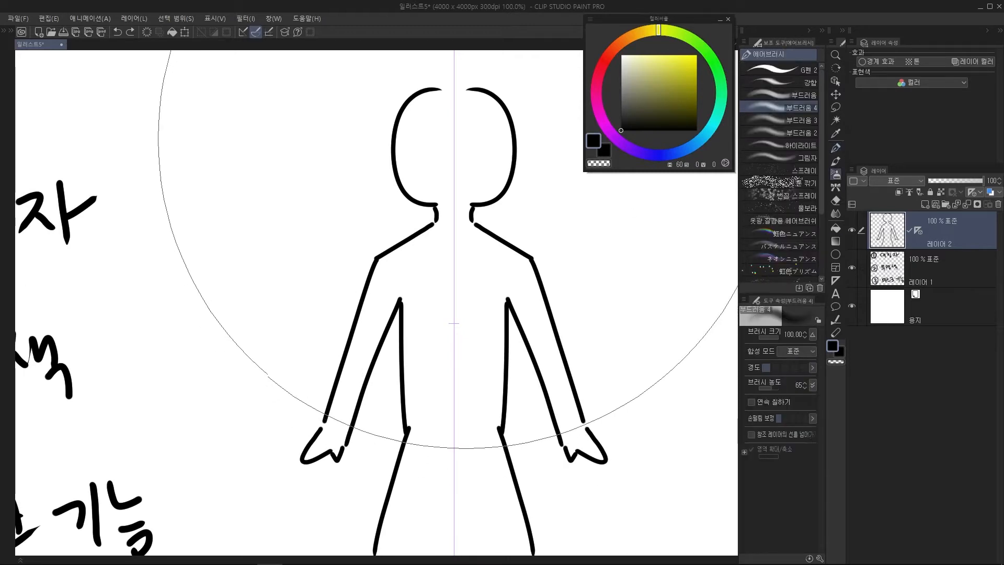
pyautogui.press('p')
pyautogui.scroll(1, 482, 133)
pyautogui.moveTo(479, 144)
pyautogui.mouseDown()
pyautogui.moveTo(475, 202)
pyautogui.moveTo(493, 214)
pyautogui.mouseUp()
pyautogui.hotkey('ctrl', 'z')
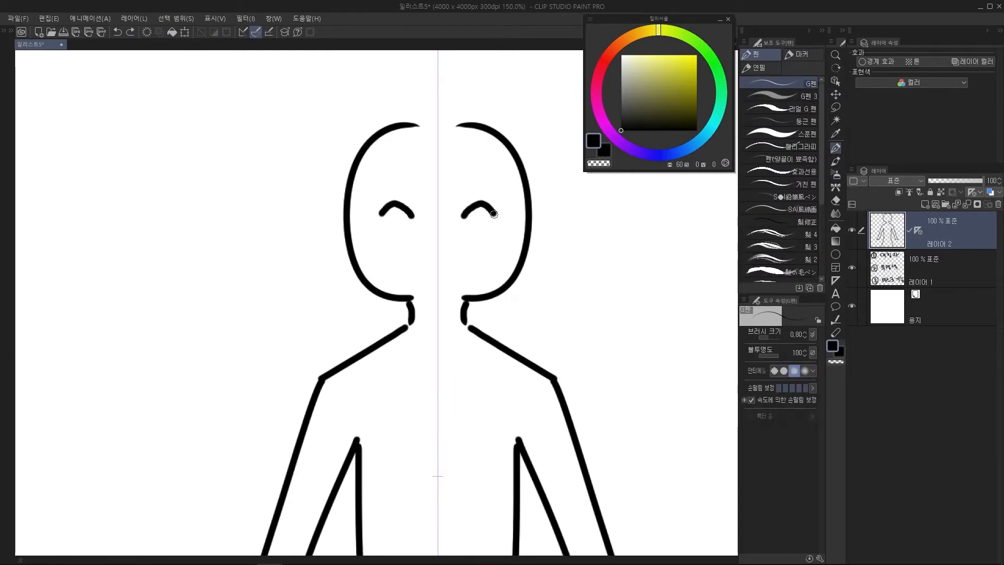
pyautogui.hotkey('ctrl', 'z')
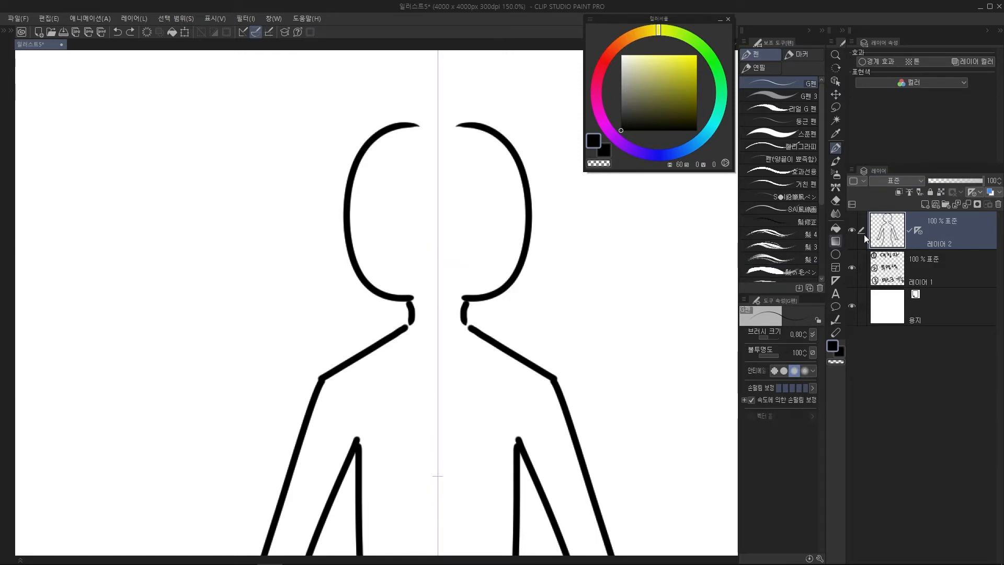
# Add a new layer above 레이어 2
pyautogui.scroll(-1, 438, 225)
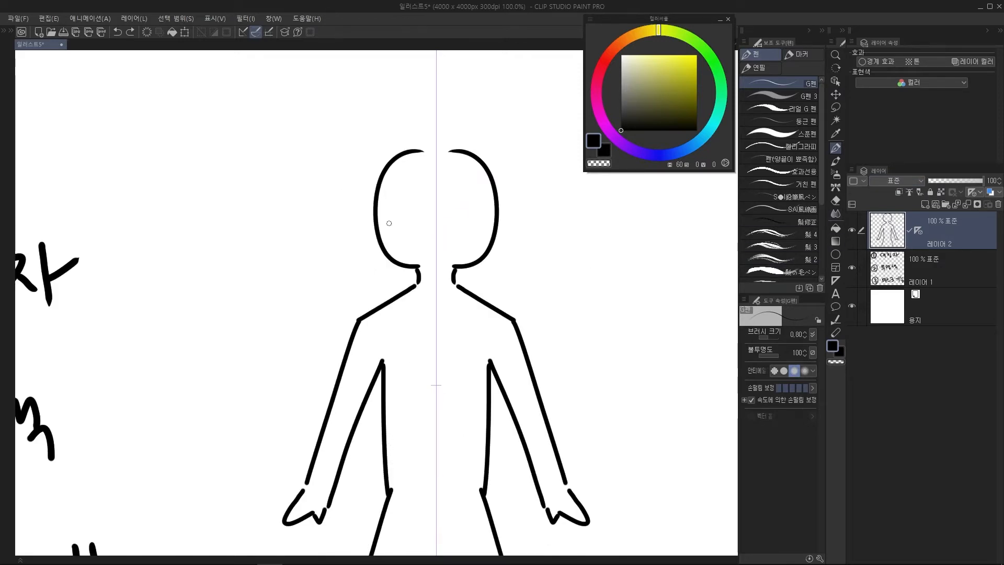
pyautogui.scroll(-1, 415, 395)
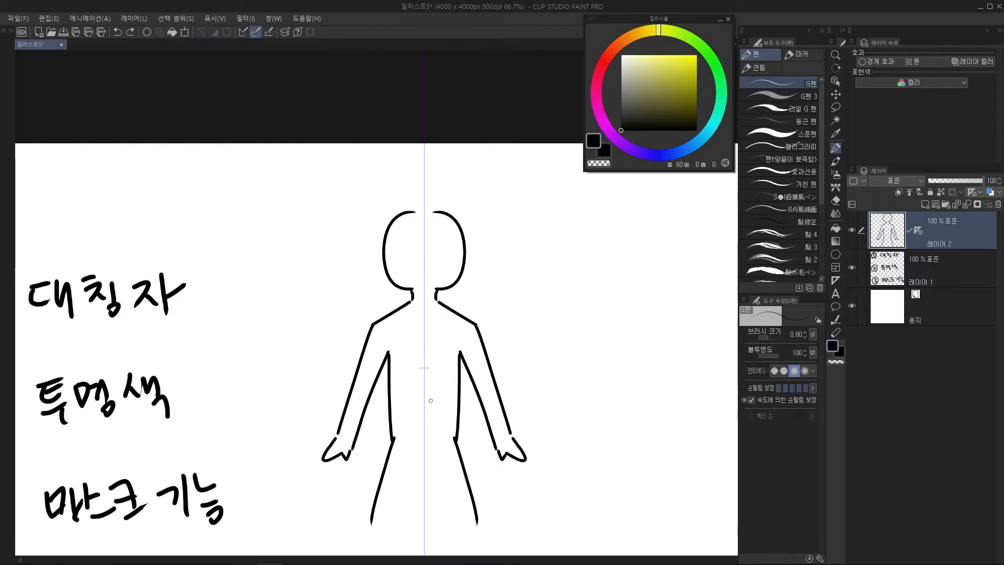
pyautogui.scroll(1, 421, 275)
pyautogui.scroll(2, 421, 275)
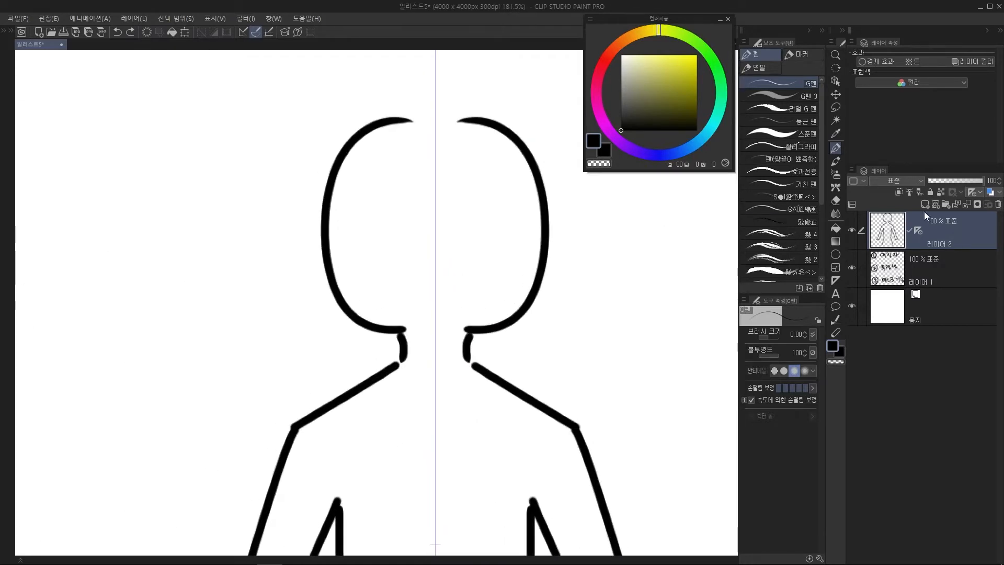
pyautogui.click(925, 204)
pyautogui.moveTo(472, 385); pyautogui.dragTo(457, 362)
# Try placing a vertical symmetry ruler along the figure's centre on the new layer, undo it, and delete the layer
pyautogui.click(836, 254)
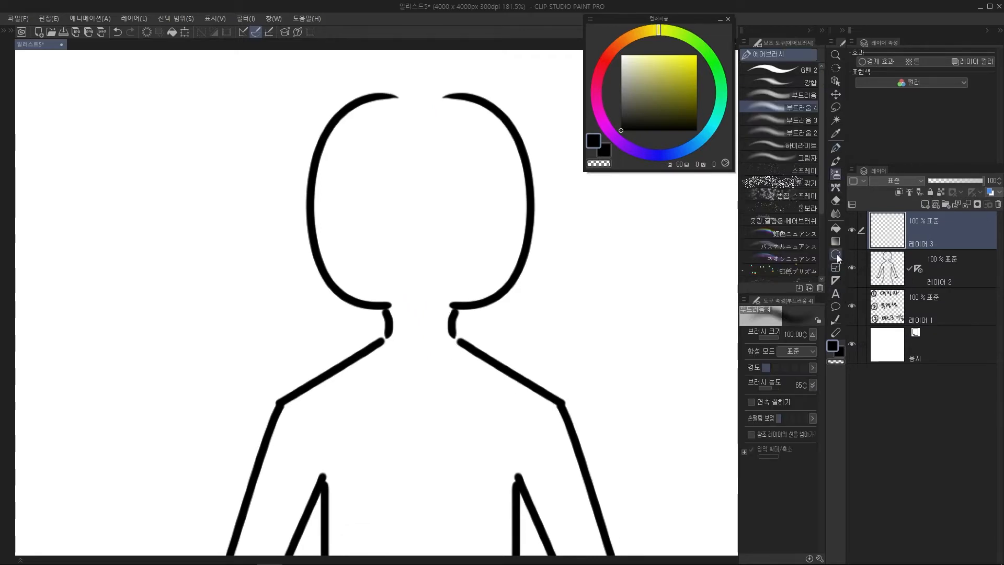
pyautogui.moveTo(659, 293); pyautogui.dragTo(659, 321)
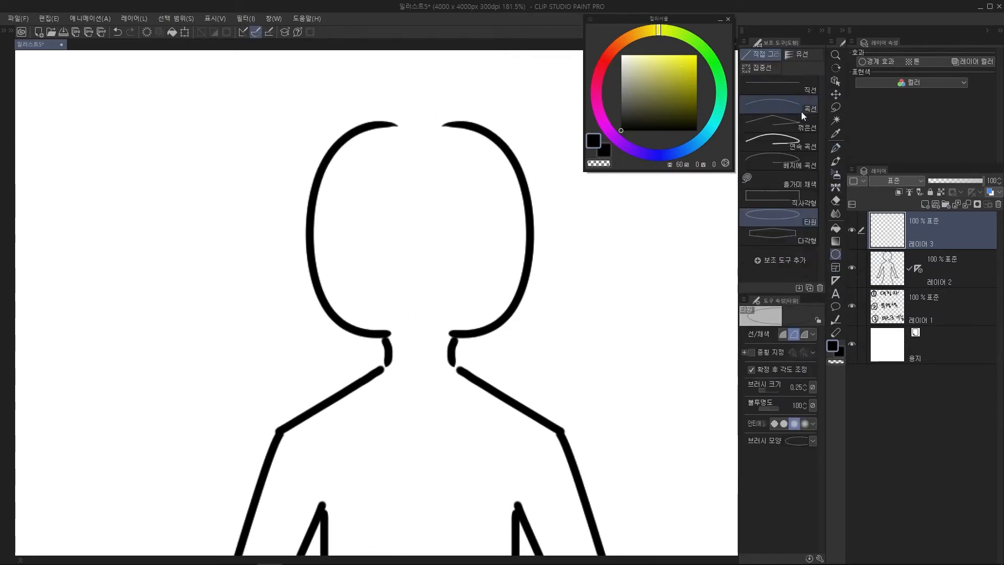
pyautogui.click(836, 280)
pyautogui.moveTo(425, 293); pyautogui.dragTo(431, 268)
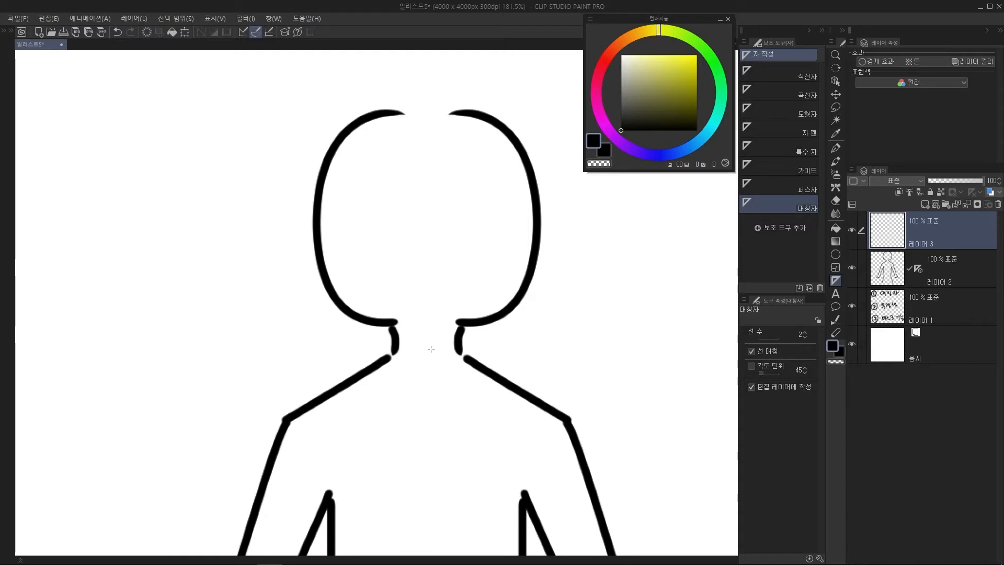
pyautogui.moveTo(426, 315); pyautogui.dragTo(421, 341)
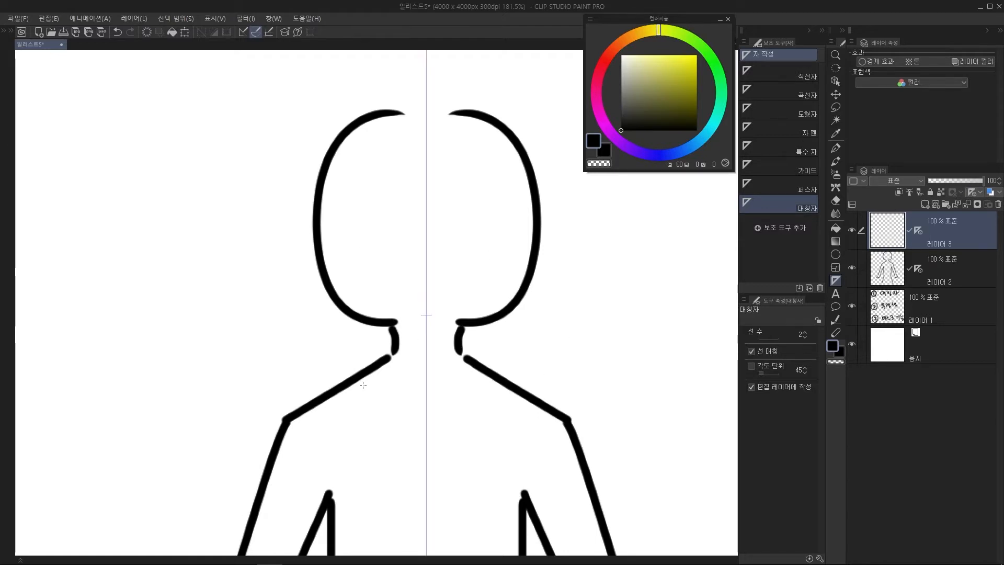
pyautogui.hotkey('ctrl', 'z')
pyautogui.moveTo(556, 306); pyautogui.dragTo(550, 299)
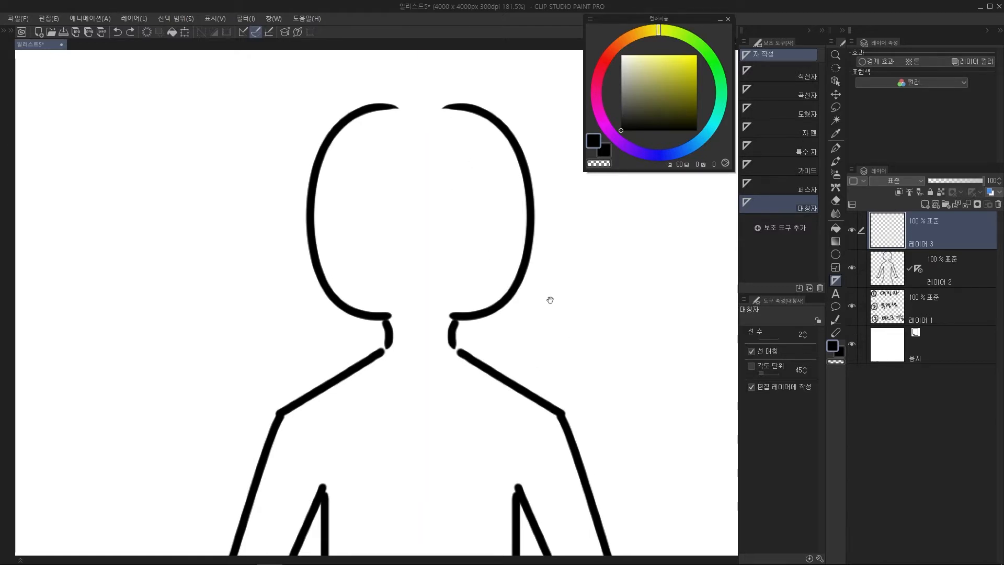
pyautogui.click(998, 204)
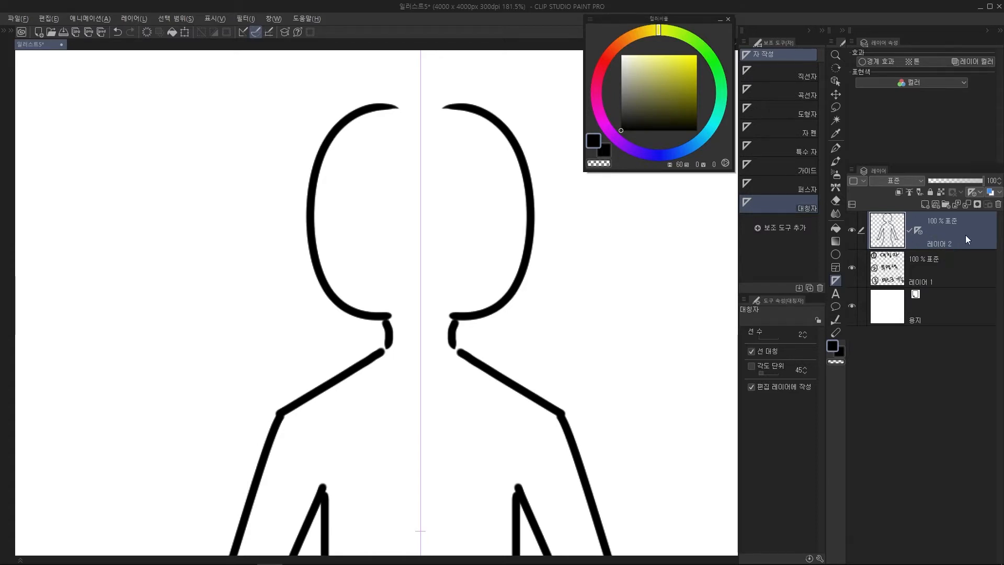
# Duplicate 레이어 2 with its symmetry ruler and clear the copied line drawing from the duplicate
pyautogui.moveTo(952, 238); pyautogui.dragTo(961, 224)
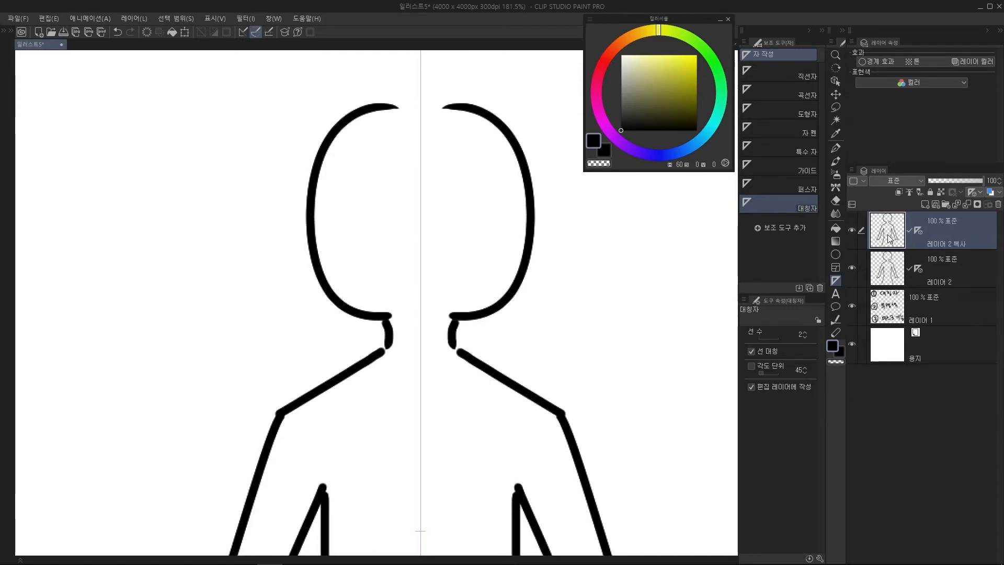
pyautogui.hotkey('ctrl', 'a')
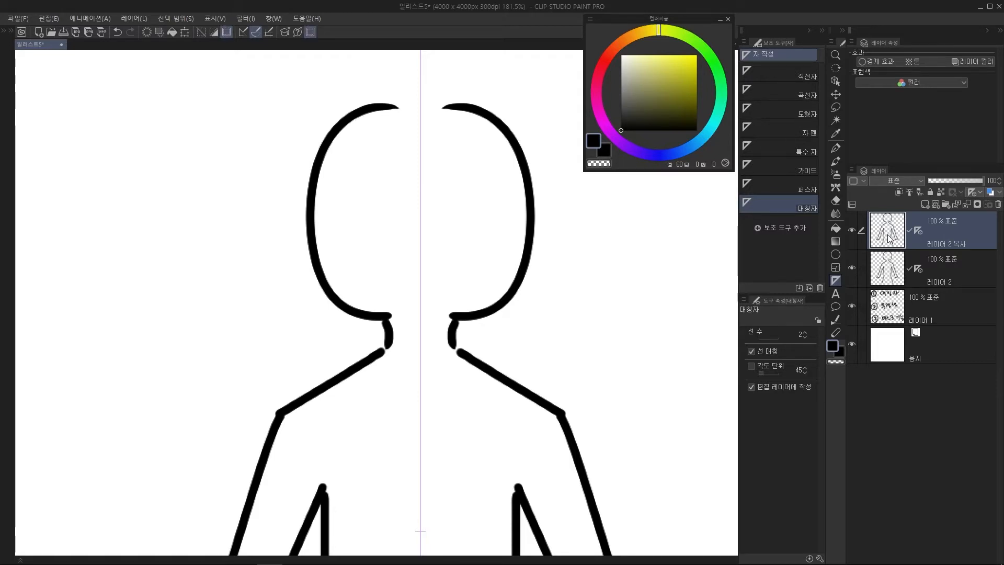
pyautogui.press('Delete')
pyautogui.hotkey('ctrl', 'd')
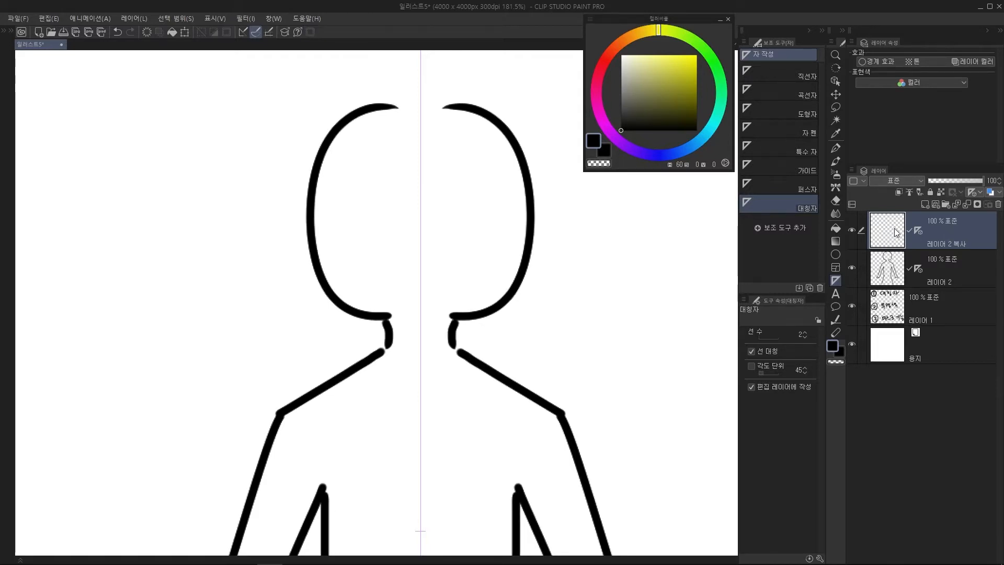
# Draw mirrored eyes with arched lids and oval pupils in the figure's face on 레이어 2 복사 with the G펜
pyautogui.hotkey('ctrl', 'alt', '0')
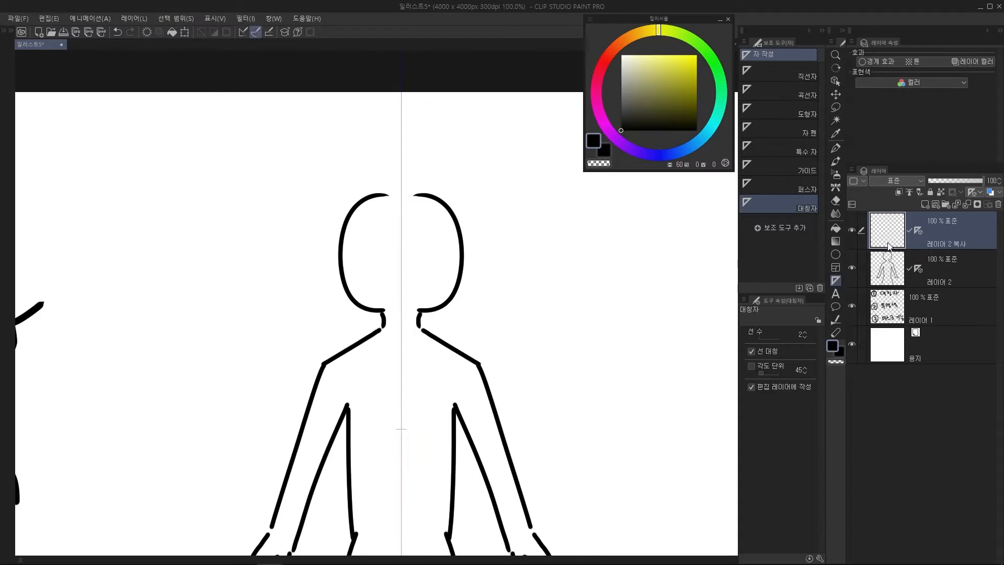
pyautogui.scroll(4, 391, 341)
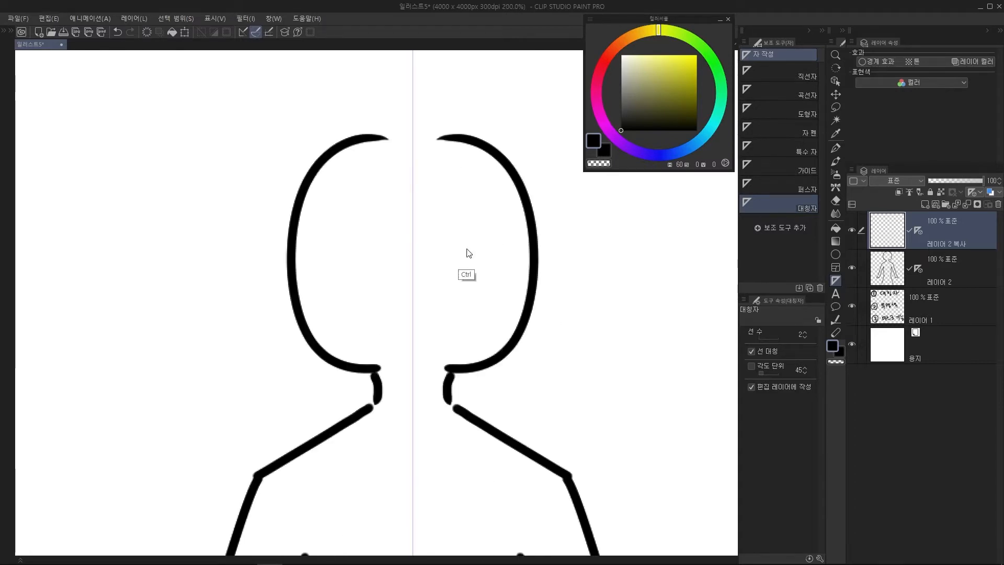
pyautogui.press('p')
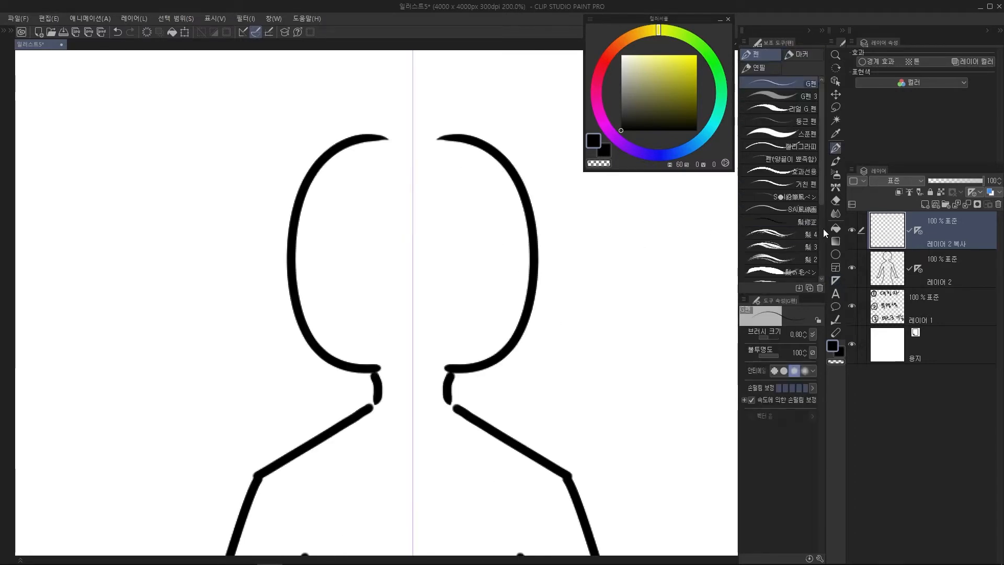
pyautogui.moveTo(447, 263)
pyautogui.mouseDown()
pyautogui.moveTo(492, 254)
pyautogui.moveTo(499, 273)
pyautogui.mouseUp()
pyautogui.hotkey('ctrl', 'z')
pyautogui.moveTo(470, 256)
pyautogui.mouseDown()
pyautogui.moveTo(467, 280)
pyautogui.moveTo(468, 261)
pyautogui.mouseUp()
pyautogui.hotkey('ctrl', 'z')
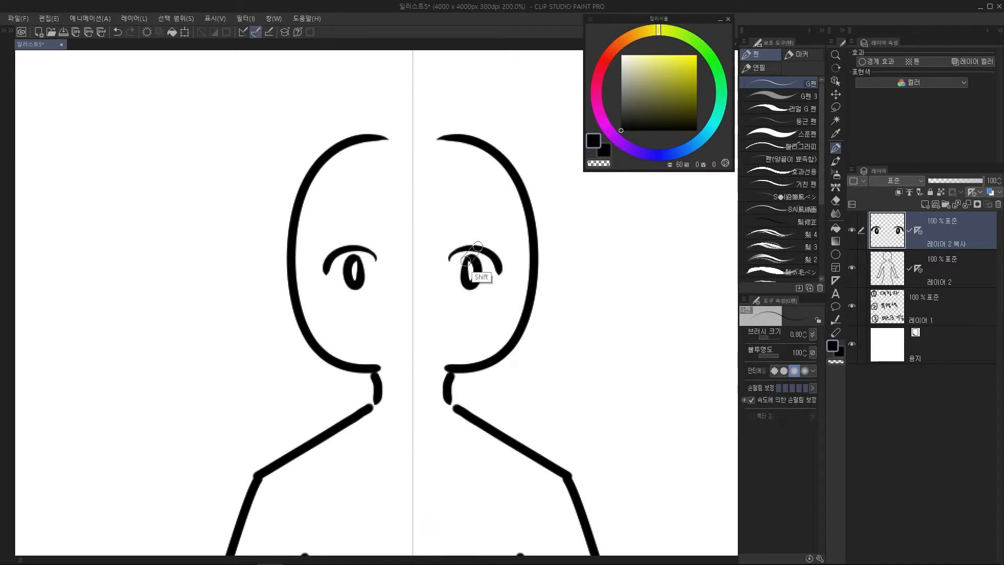
# Delete the layer 레이어 2 복사 that holds the eyes
pyautogui.scroll(-4, 481, 275)
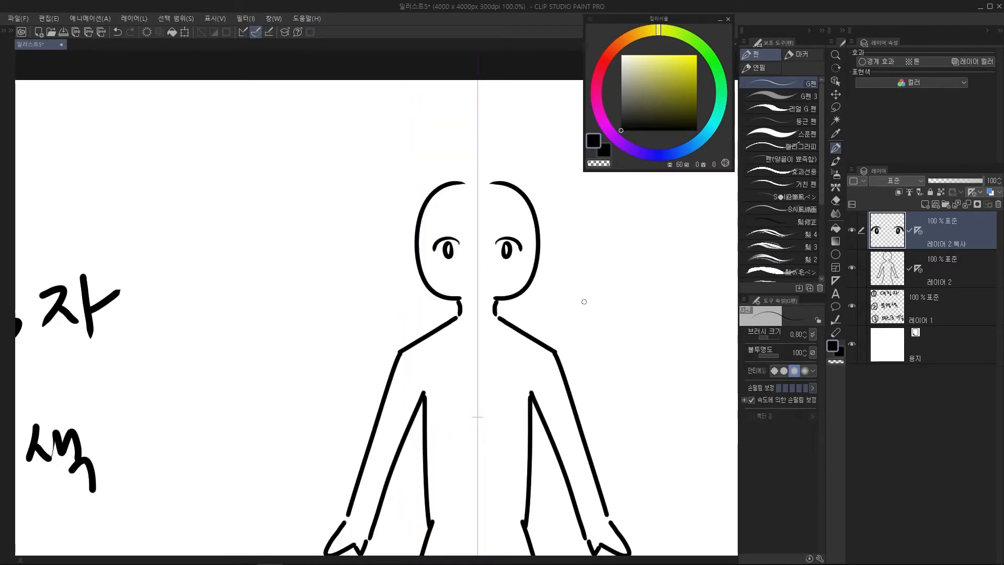
pyautogui.scroll(-1, 498, 354)
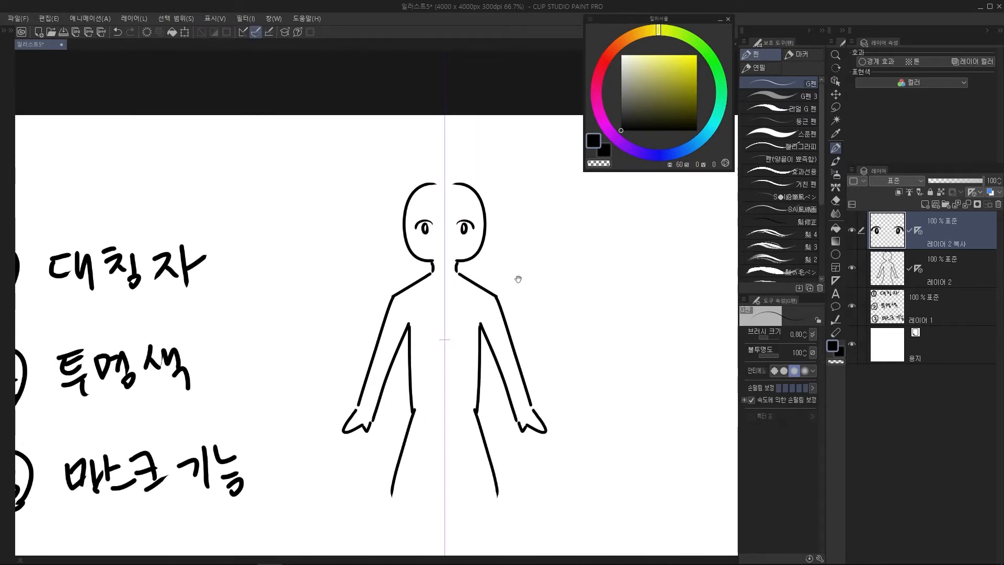
pyautogui.scroll(3, 458, 195)
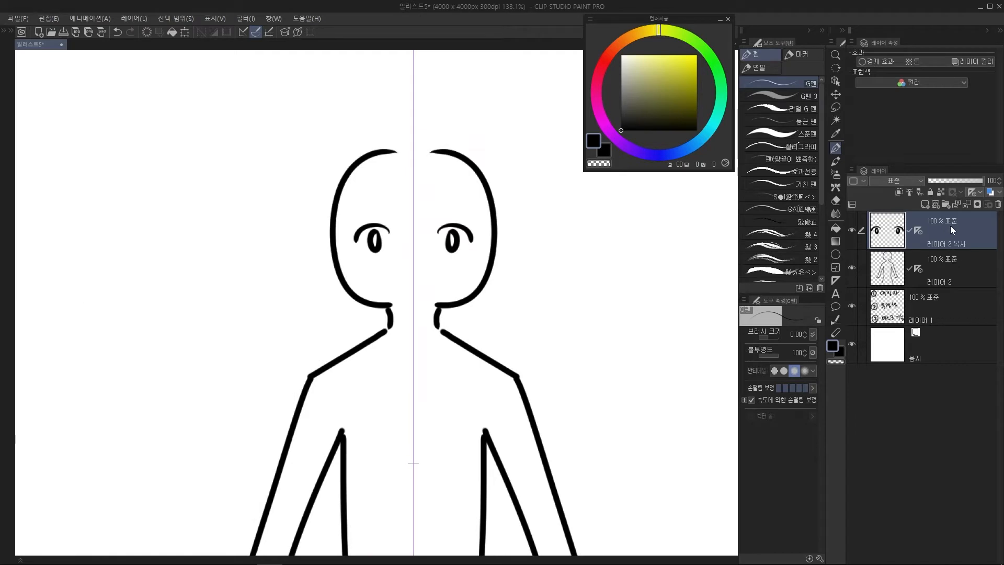
pyautogui.click(998, 204)
pyautogui.scroll(2, 444, 246)
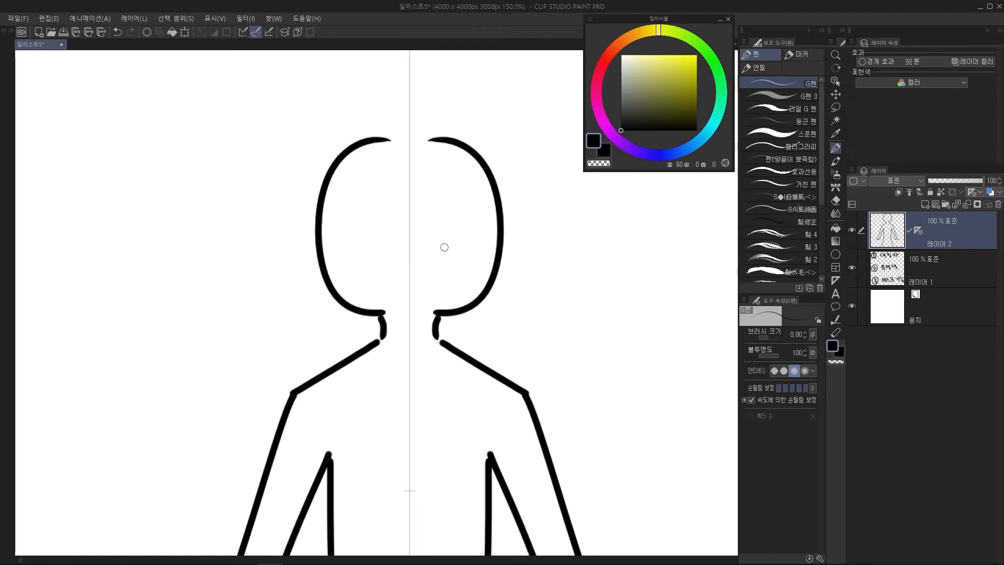
pyautogui.scroll(1, 392, 319)
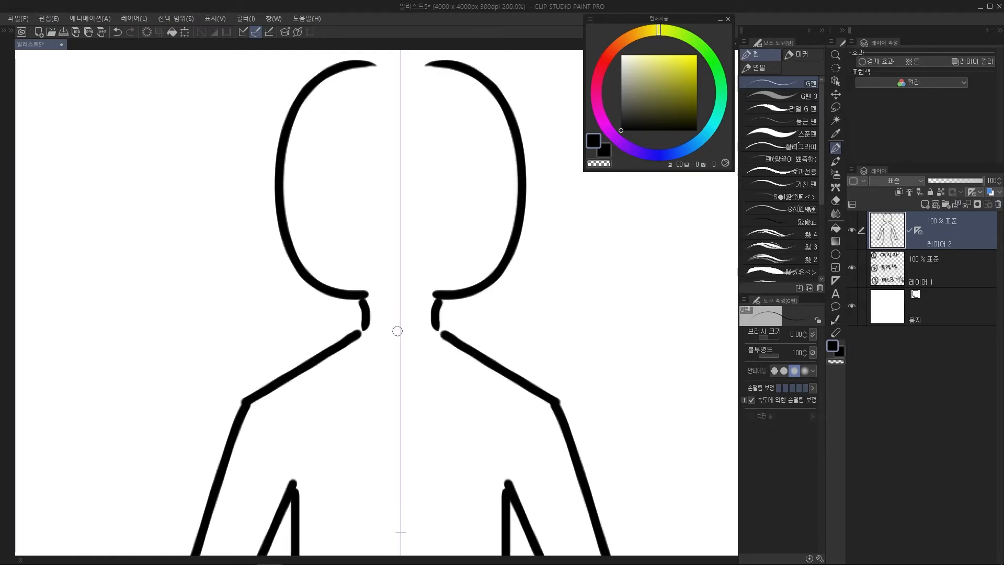
# Show the canvas edge rulers, toggling them off and on a few times, and leave them shown
pyautogui.press('b')
pyautogui.press('p')
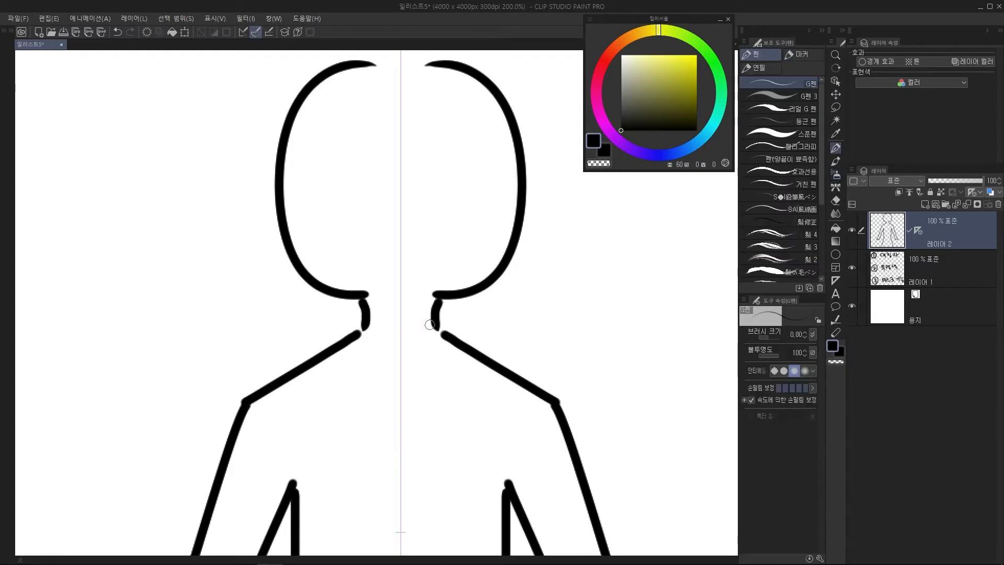
pyautogui.moveTo(427, 324); pyautogui.dragTo(415, 338)
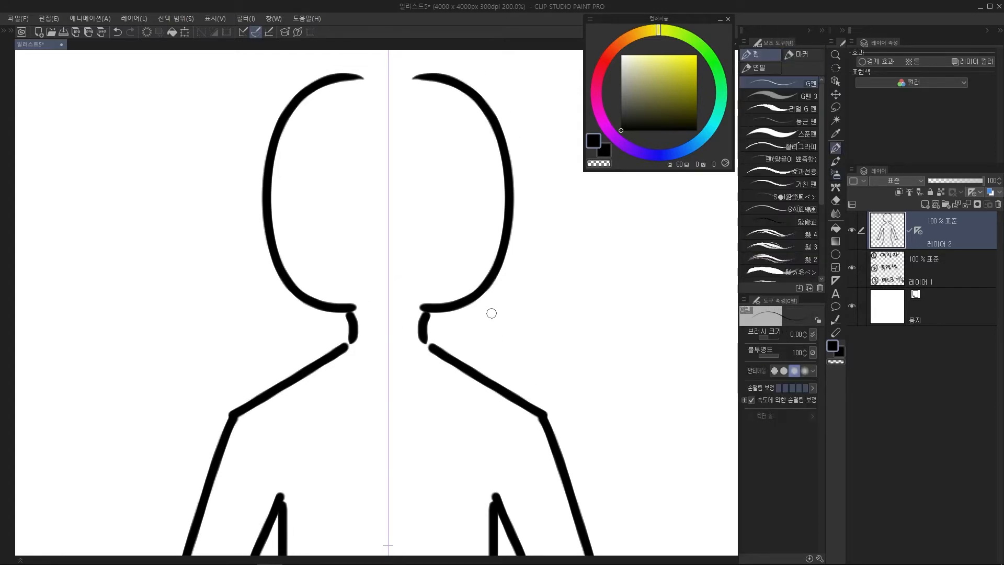
pyautogui.scroll(-1, 385, 228)
pyautogui.scroll(1, 375, 193)
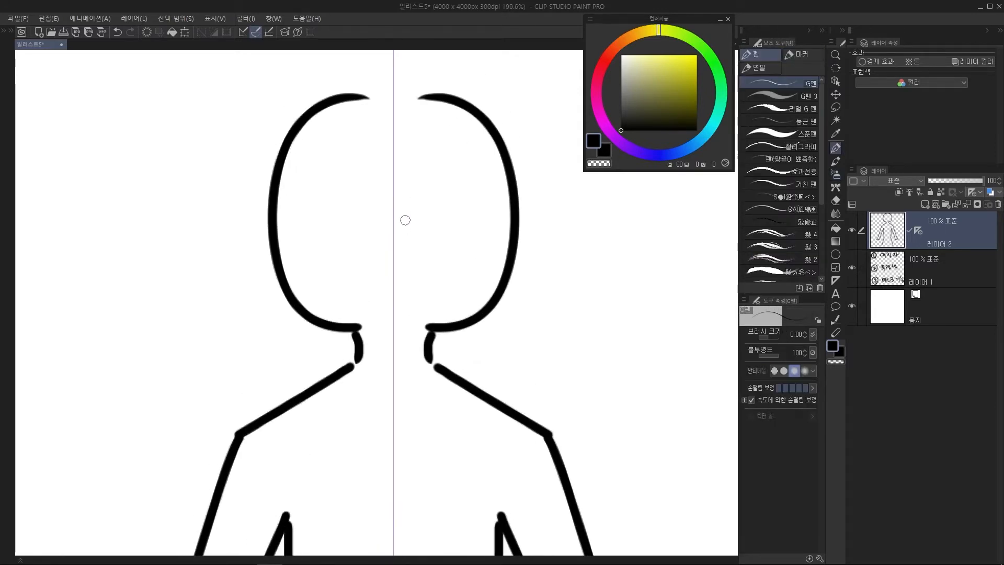
pyautogui.hotkey('ctrl', 'r')
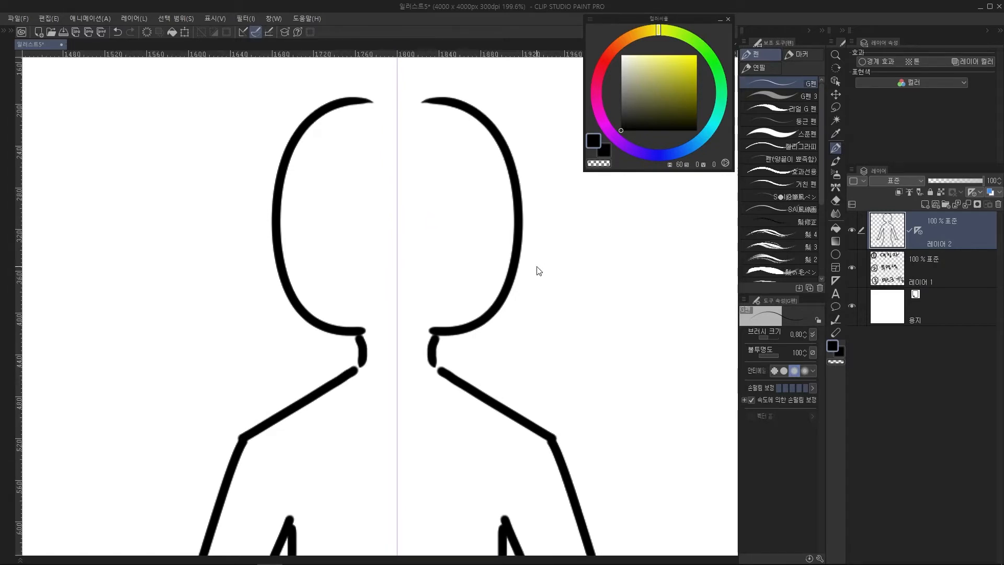
pyautogui.hotkey('ctrl', 'r')
pyautogui.hotkey('ctrl', 'r')
pyautogui.hotkey('ctrl', 'r')
pyautogui.hotkey('ctrl', 'r')
pyautogui.moveTo(467, 278); pyautogui.dragTo(427, 293)
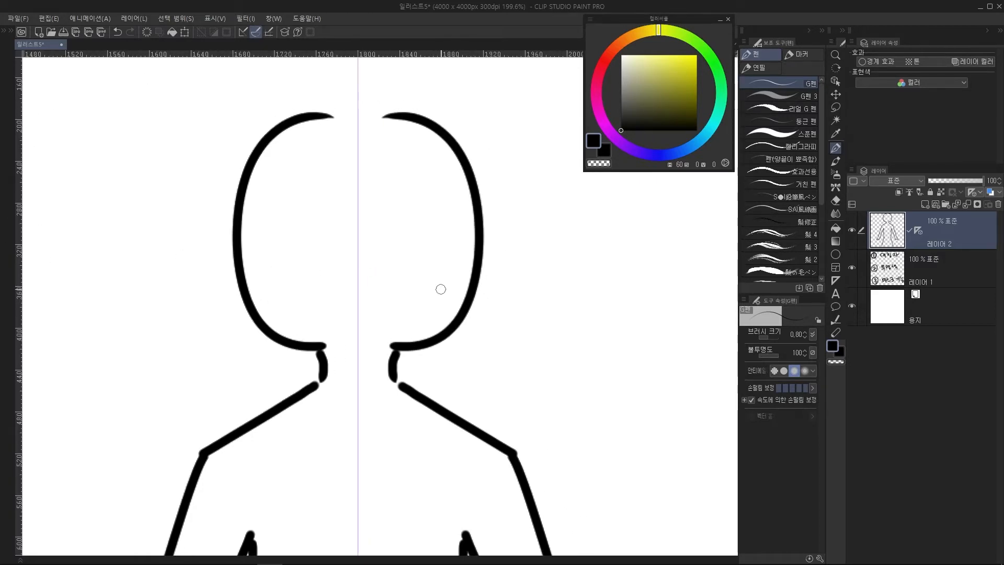
# Hide the canvas edge rulers (눈금자) and show them again
pyautogui.click(212, 20)
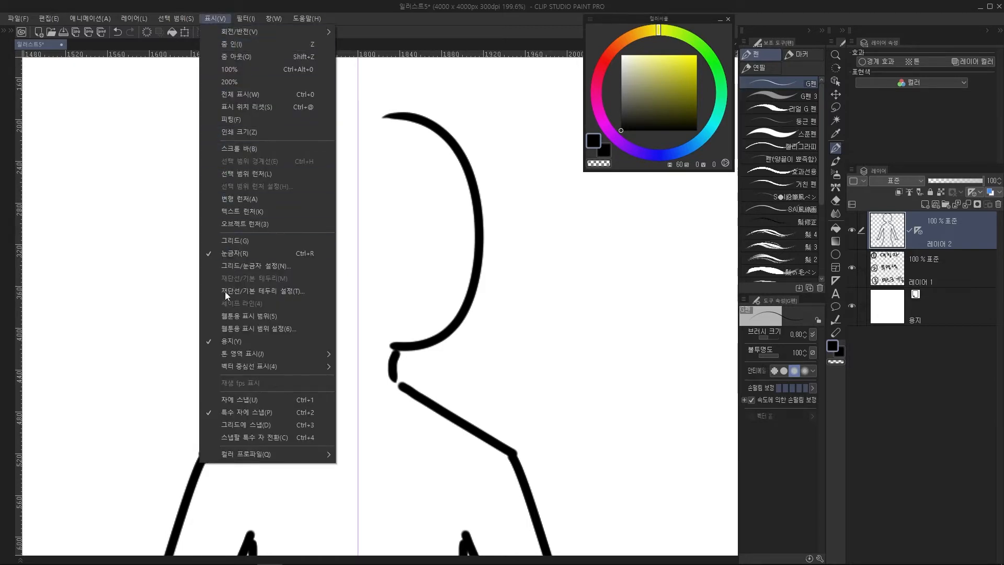
pyautogui.click(234, 253)
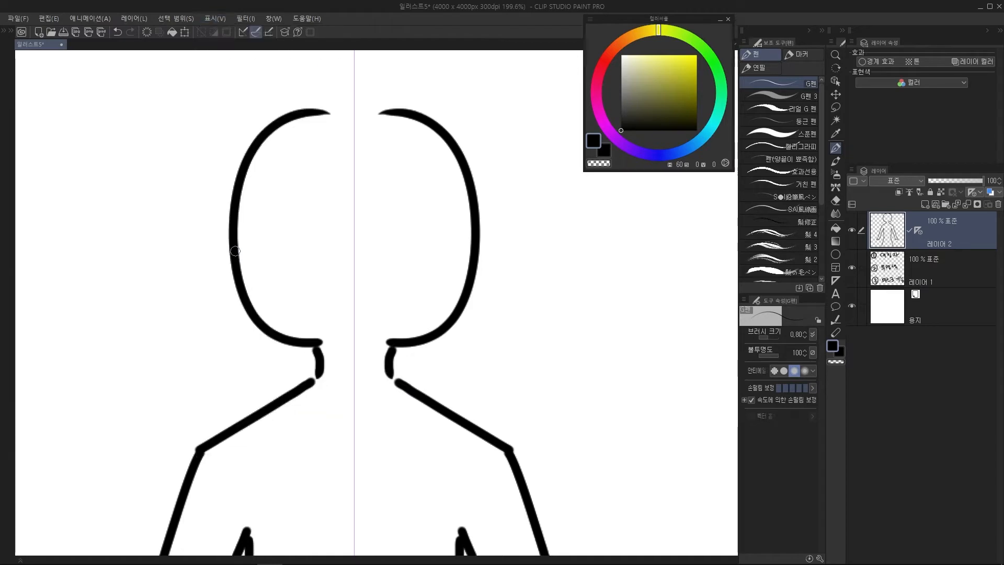
pyautogui.click(215, 18)
pyautogui.click(215, 253)
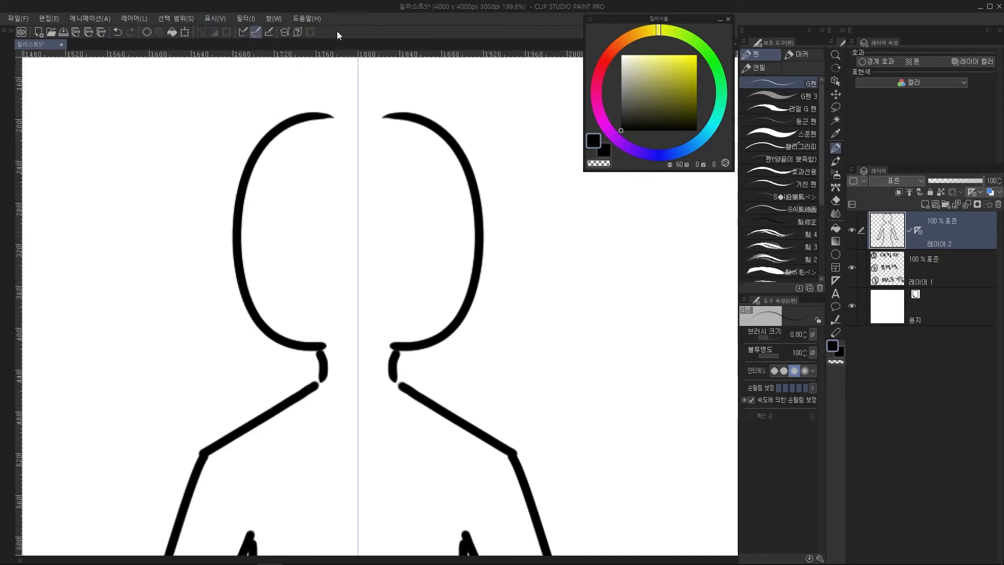
# Try placing a vertical guide slightly left of the figure's centre line, and undo it
pyautogui.scroll(5, 352, 188)
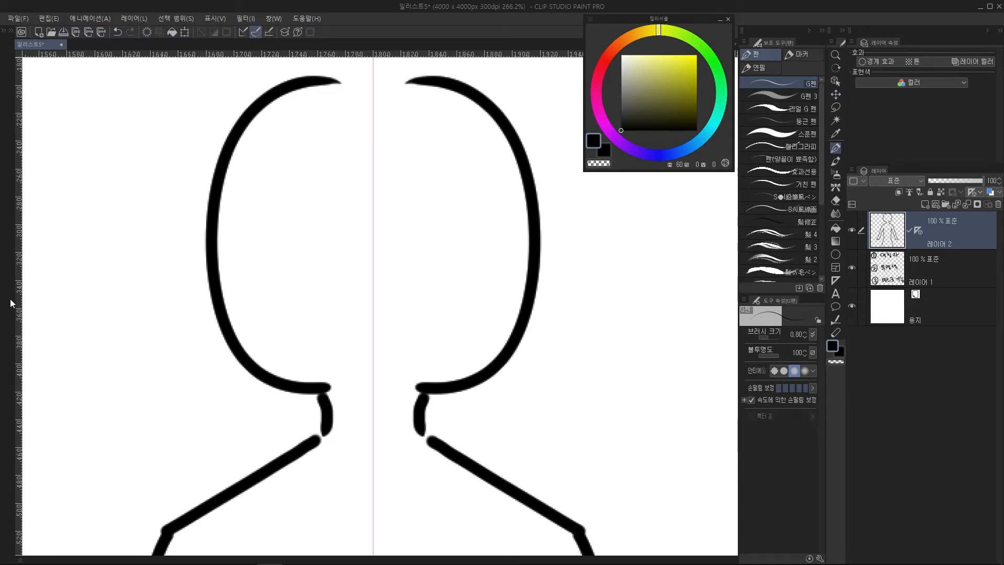
pyautogui.moveTo(19, 305); pyautogui.dragTo(332, 299)
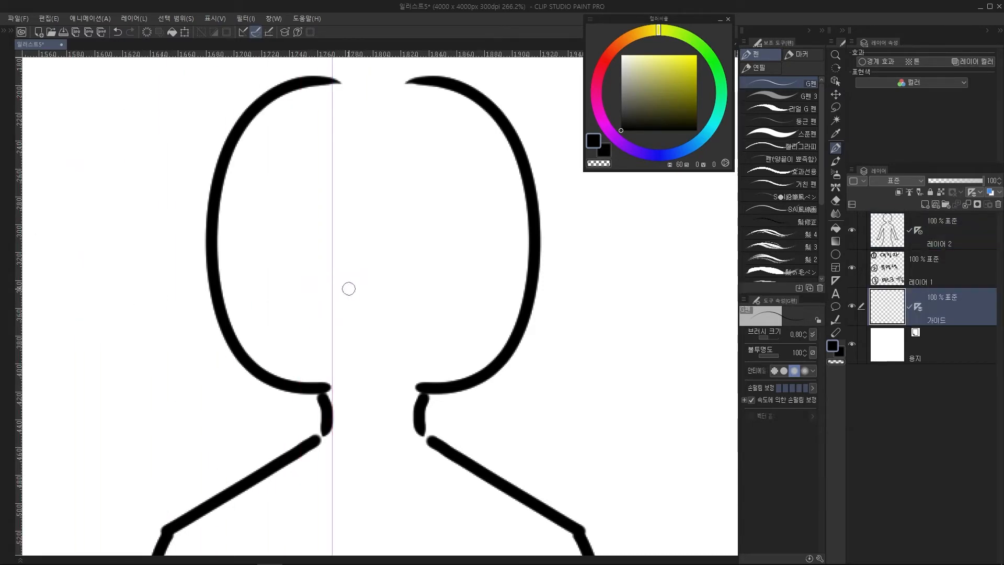
pyautogui.hotkey('ctrl', 'z')
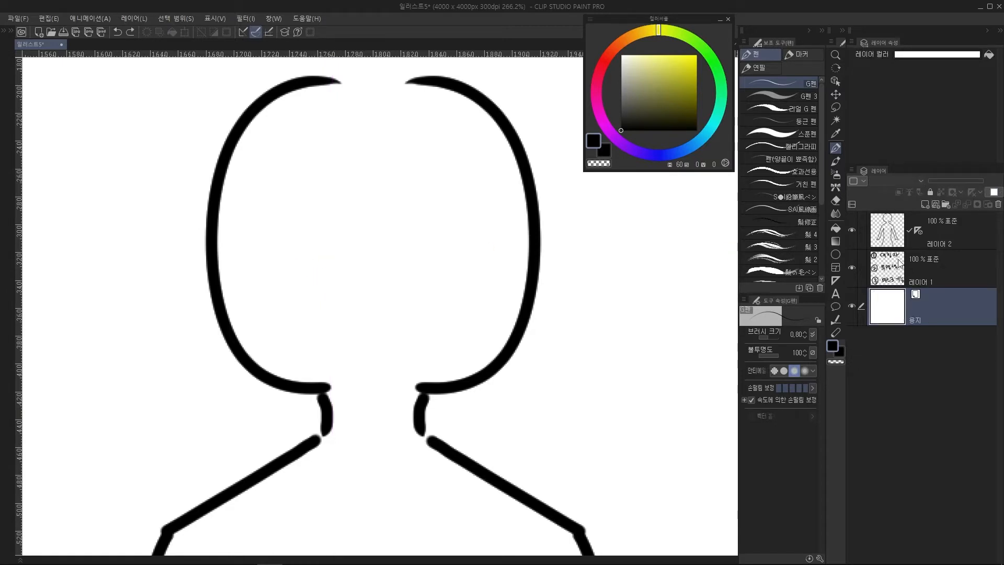
# Select 레이어 2, try placing a vertical guide over the symmetry ruler at the figure's centre, and undo it
pyautogui.click(968, 233)
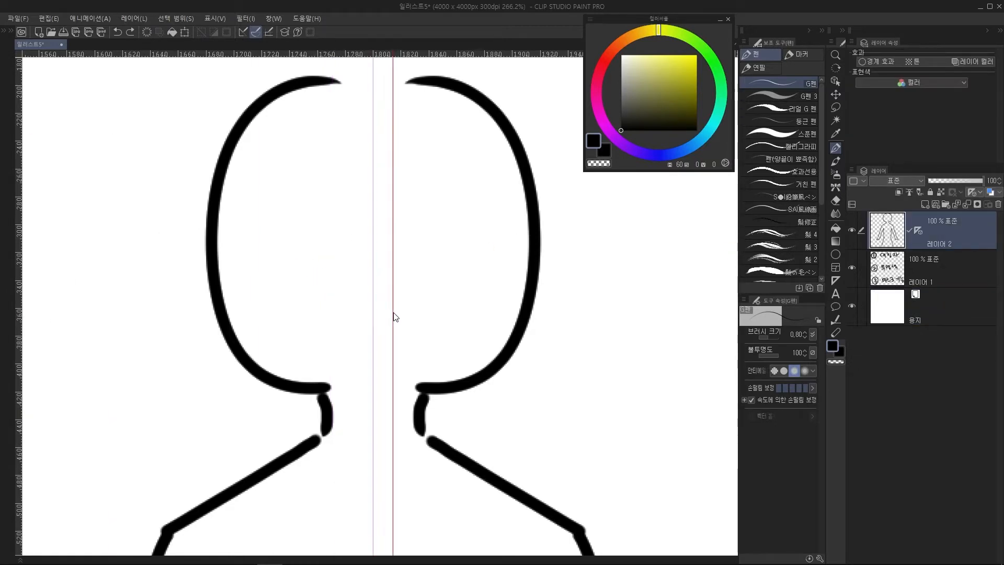
pyautogui.hotkey('ctrl', 'y')
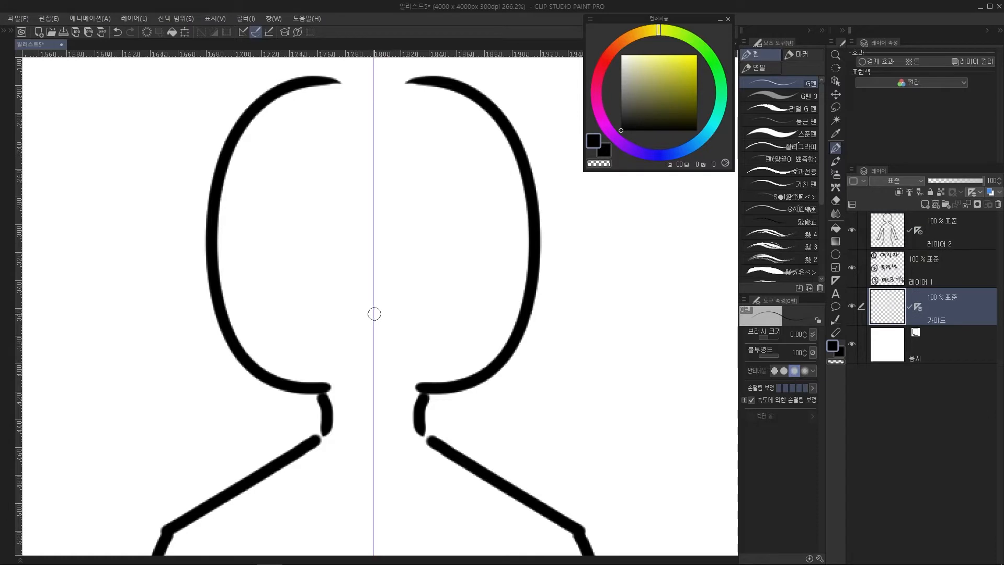
pyautogui.scroll(3, 429, 323)
pyautogui.hotkey('ctrl', 'z')
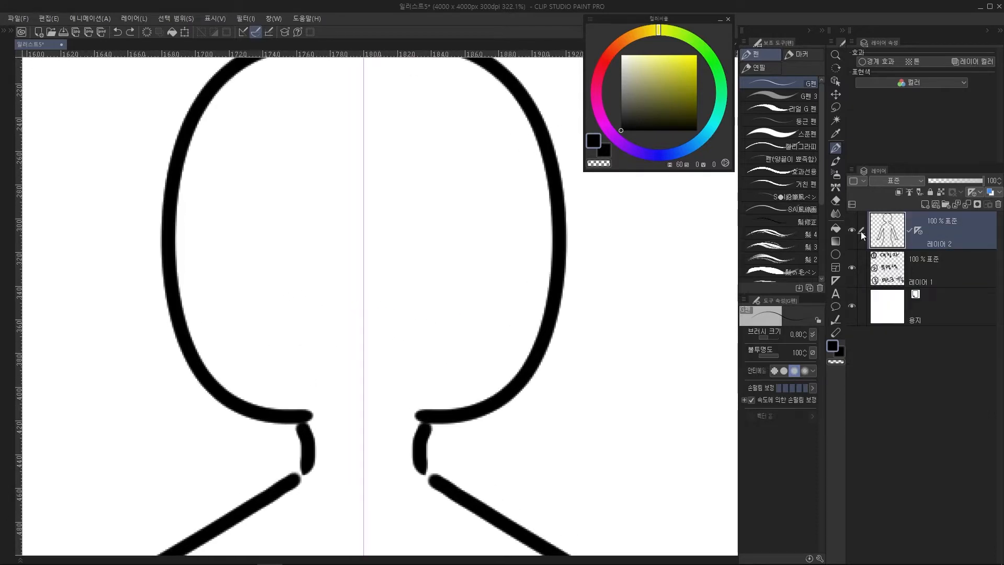
# Place a vertical guide from the canvas edge ruler along the symmetry ruler at the figure's centre
pyautogui.moveTo(20, 332); pyautogui.dragTo(365, 327)
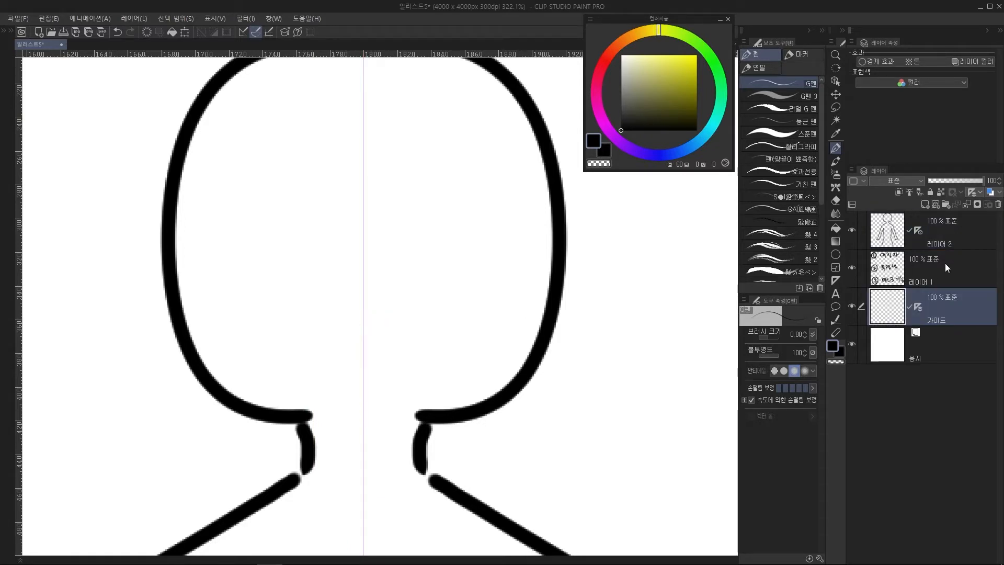
pyautogui.hotkey('ctrl', '-')
pyautogui.hotkey('ctrl', '-')
pyautogui.hotkey('ctrl', '-')
# Toggle the 가이드 layer's visibility several times to compare the canvas with and without the guide, leaving it shown
pyautogui.click(850, 305)
pyautogui.click(850, 305)
pyautogui.click(850, 305)
pyautogui.click(850, 306)
pyautogui.click(850, 305)
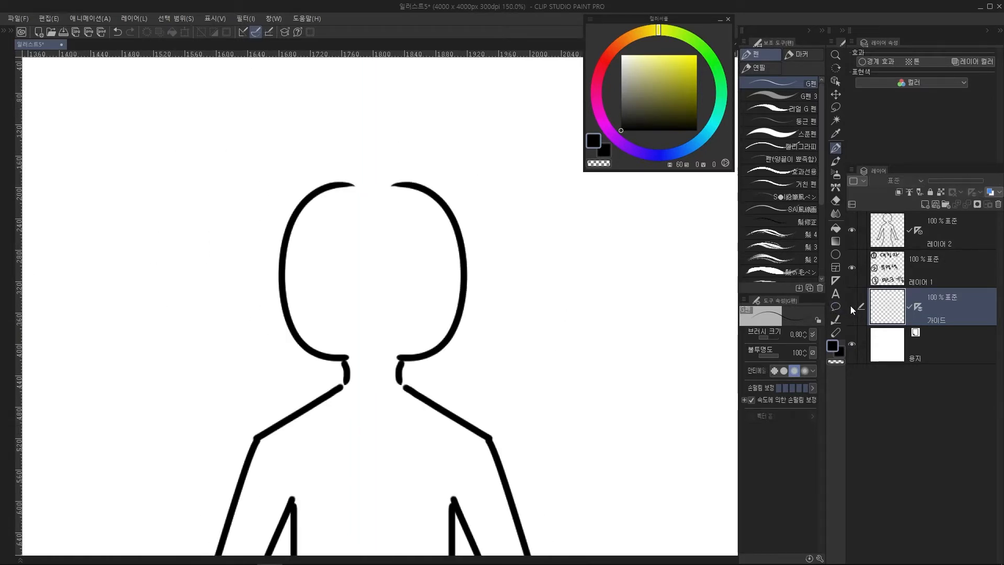
pyautogui.click(850, 305)
pyautogui.click(850, 305)
pyautogui.click(850, 305)
pyautogui.scroll(5, 347, 287)
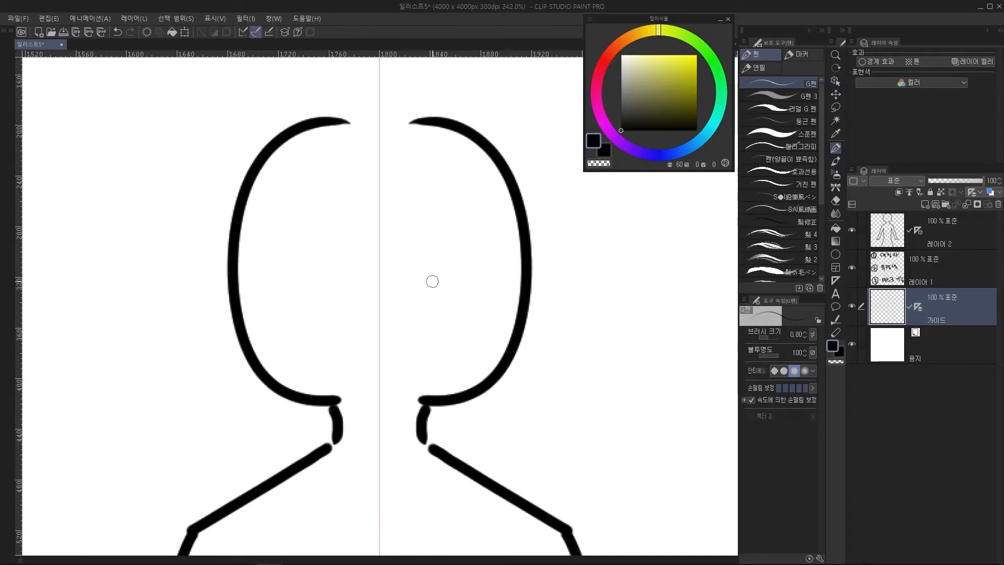
# Add a new layer above 레이어 2 and place a two-line symmetry ruler on it along the centre guide
pyautogui.click(941, 226)
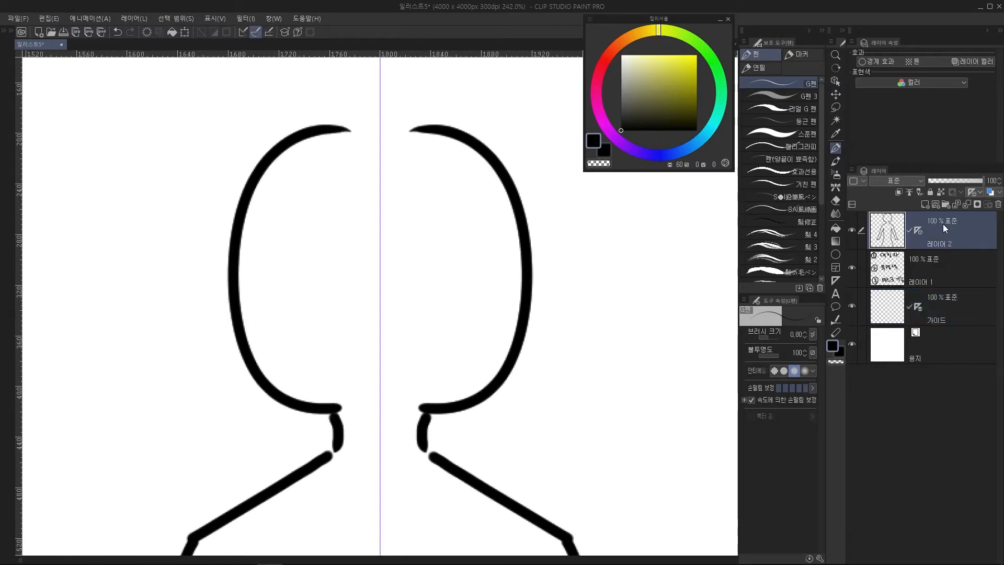
pyautogui.click(925, 205)
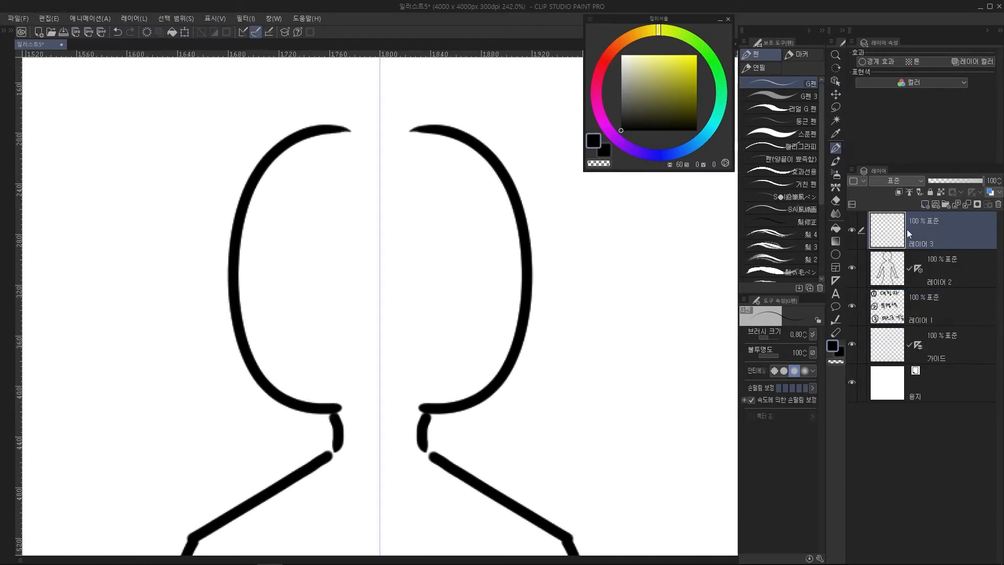
pyautogui.scroll(2, 408, 322)
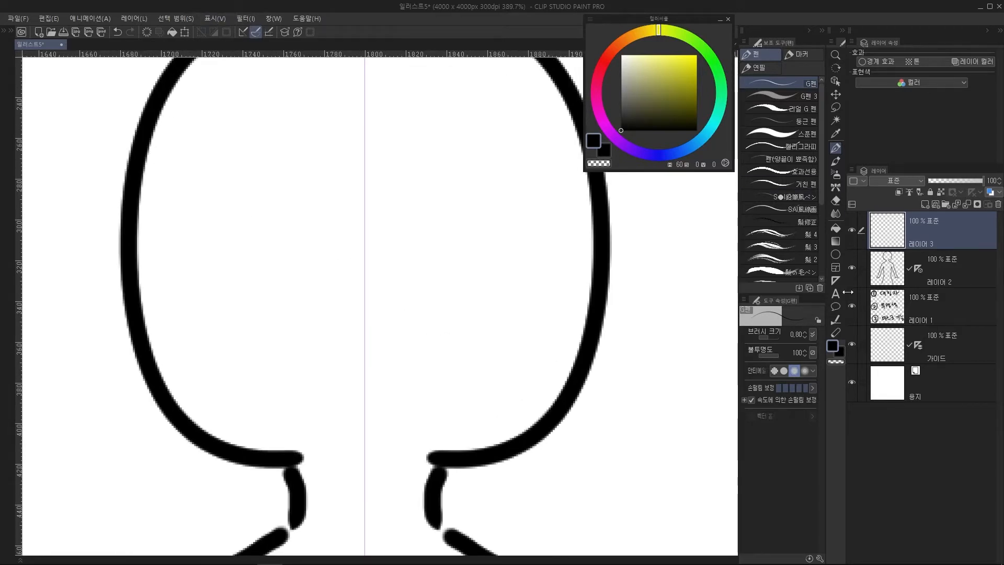
pyautogui.click(836, 281)
pyautogui.click(781, 203)
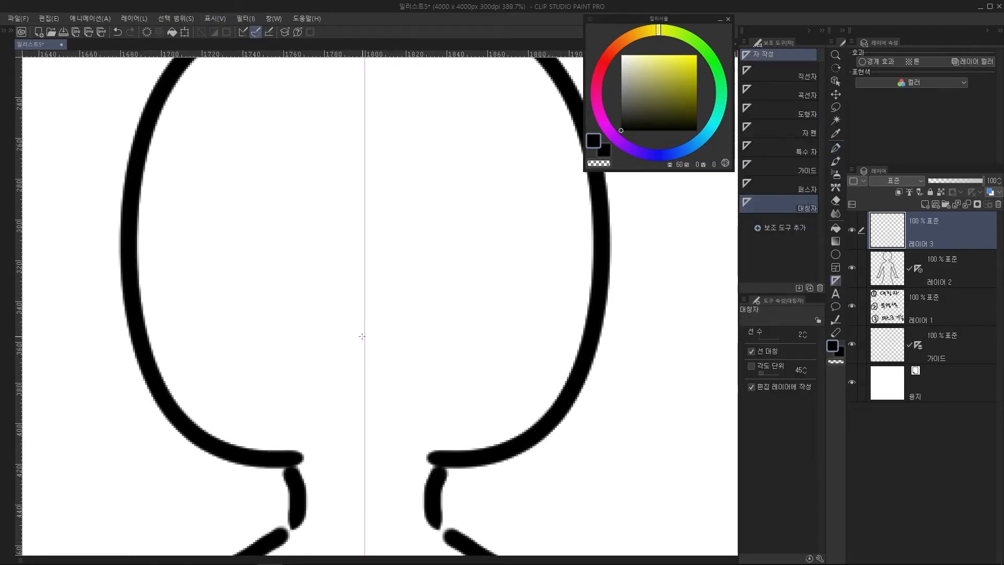
pyautogui.scroll(3, 364, 330)
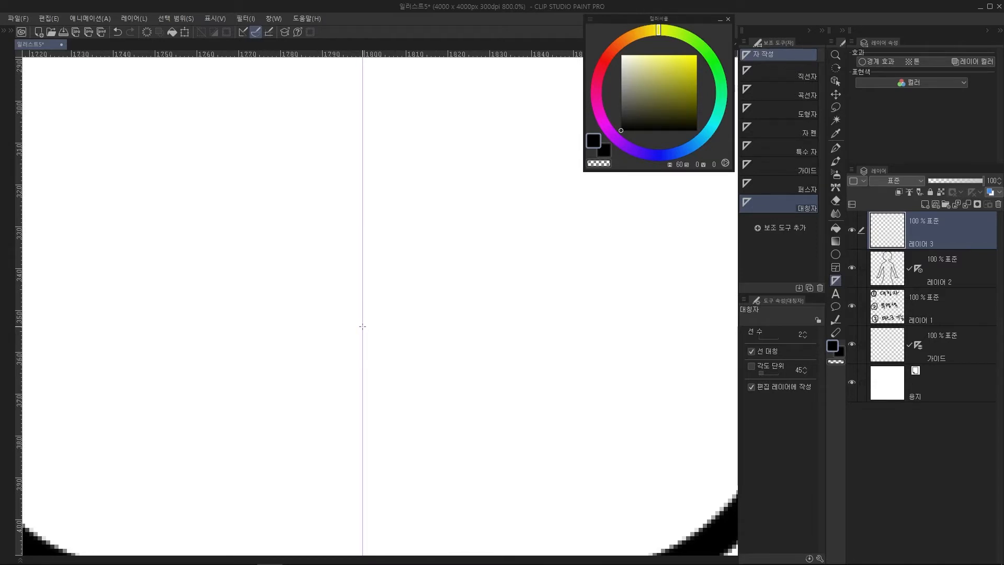
pyautogui.click(362, 326)
pyautogui.scroll(-6, 396, 340)
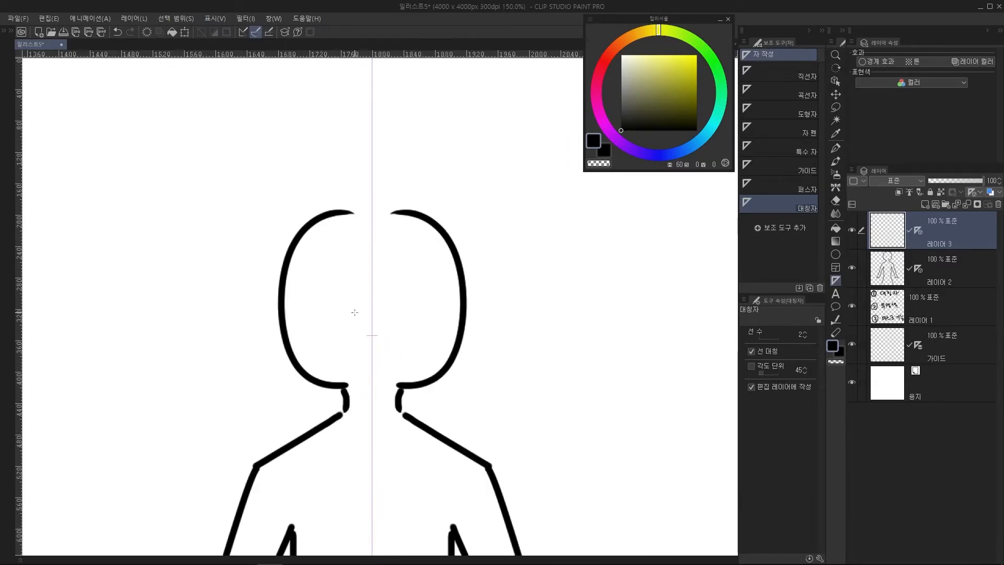
pyautogui.scroll(2, 362, 353)
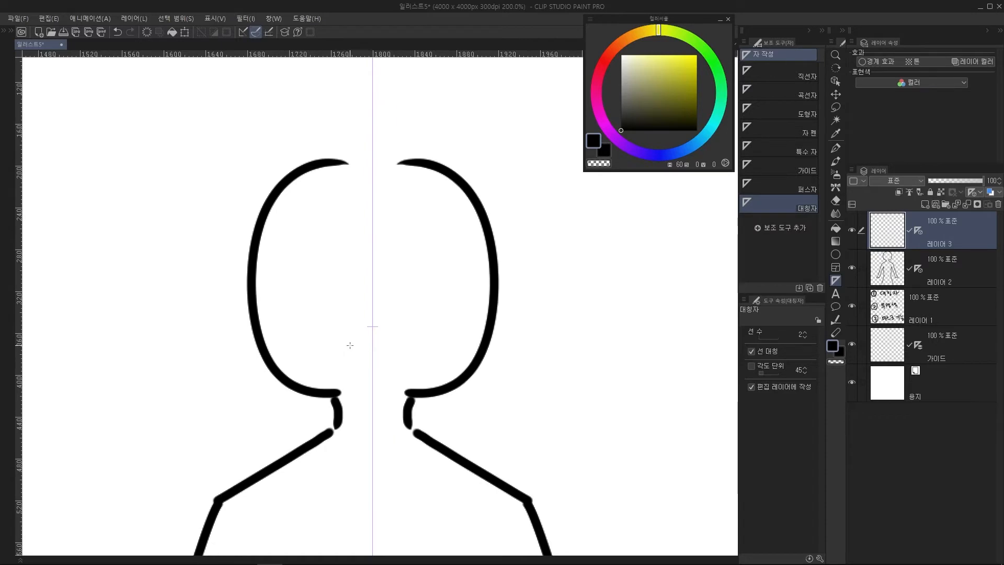
# Alternate between 레이어 2 and 레이어 3 to compare the positions of their symmetry rulers
pyautogui.click(958, 269)
pyautogui.click(961, 230)
pyautogui.click(957, 271)
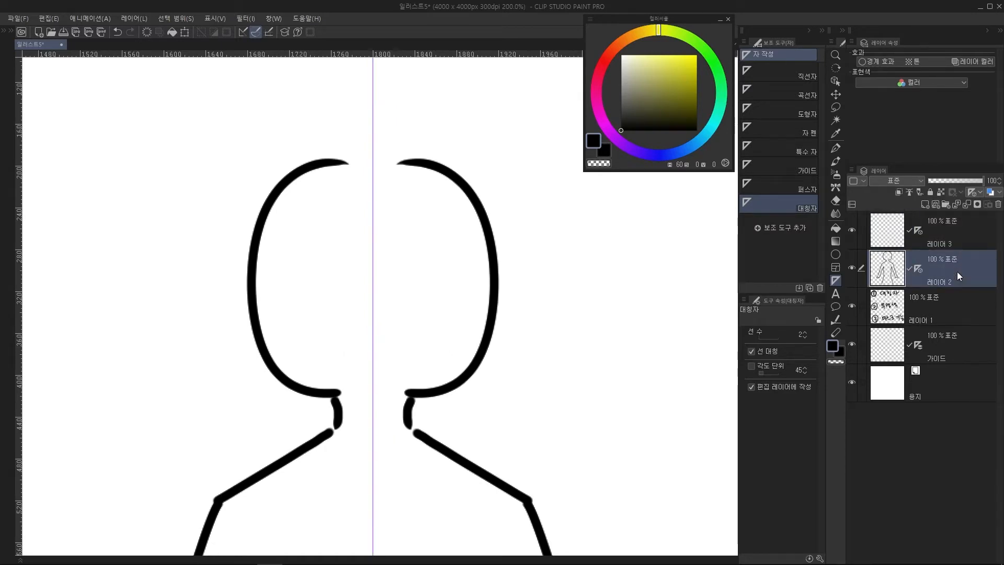
pyautogui.click(955, 235)
pyautogui.click(950, 274)
pyautogui.click(952, 236)
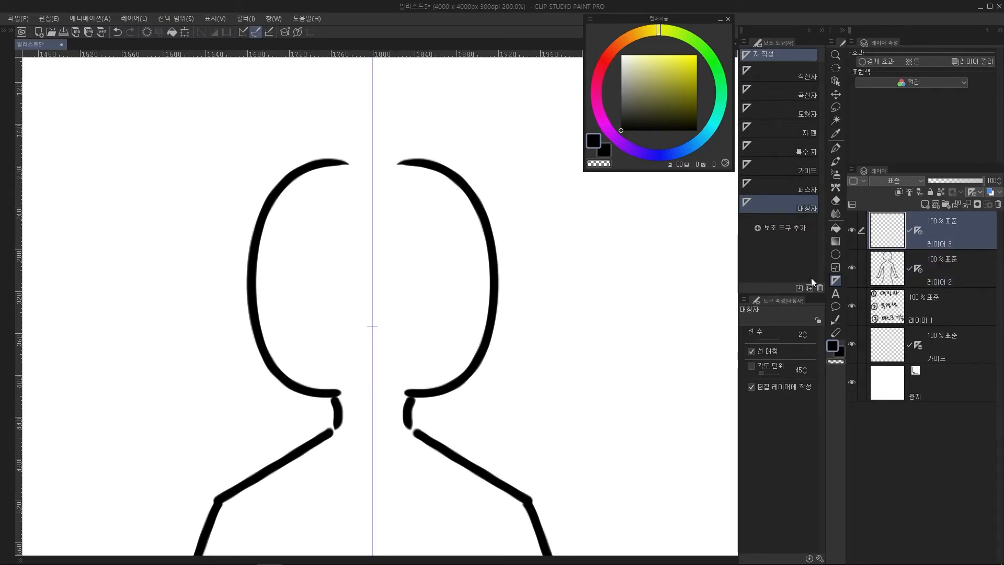
pyautogui.moveTo(380, 342)
pyautogui.mouseDown()
pyautogui.moveTo(363, 311)
pyautogui.moveTo(371, 302)
pyautogui.mouseUp()
# Toggle the visibility of 레이어 3 repeatedly to examine its symmetry ruler against the guide
pyautogui.click(853, 232)
pyautogui.click(853, 234)
pyautogui.click(853, 234)
pyautogui.click(853, 233)
pyautogui.click(853, 234)
pyautogui.click(854, 234)
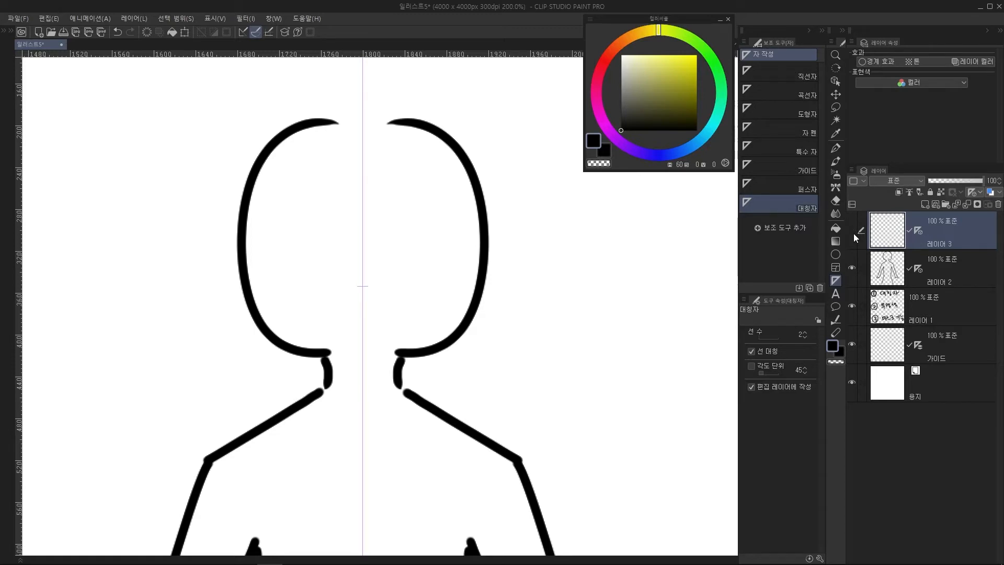
pyautogui.click(854, 233)
# Delete 레이어 3 and the 가이드 layer
pyautogui.scroll(-1, 459, 403)
pyautogui.click(998, 204)
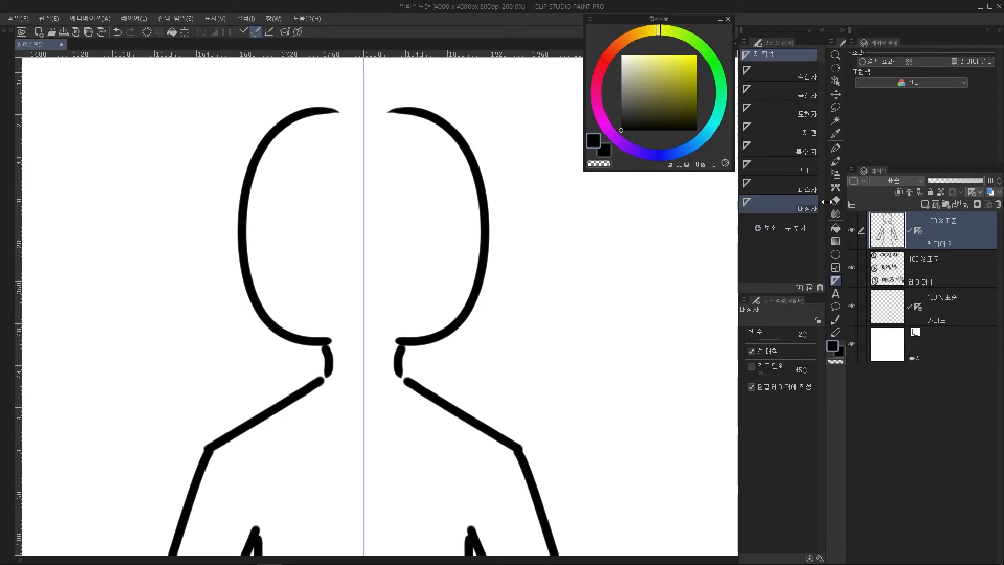
pyautogui.scroll(-5, 446, 251)
pyautogui.scroll(2, 421, 314)
pyautogui.click(945, 309)
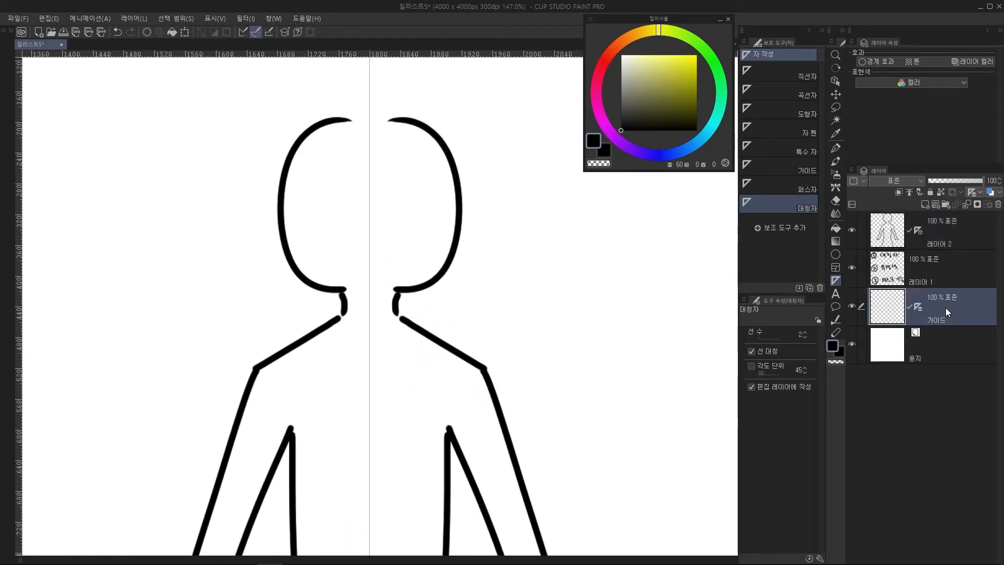
pyautogui.click(997, 206)
# Select 레이어 1 and hide the canvas edge rulers
pyautogui.click(946, 272)
pyautogui.scroll(-2, 336, 265)
pyautogui.moveTo(336, 265); pyautogui.dragTo(352, 271)
pyautogui.hotkey('ctrl', 'r')
pyautogui.scroll(-3, 511, 223)
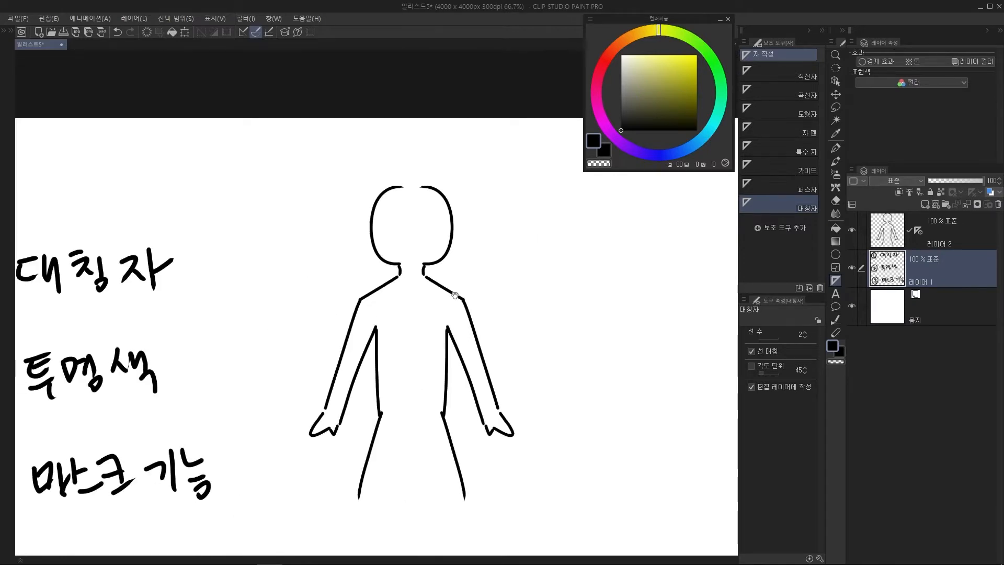
pyautogui.scroll(1, 359, 251)
pyautogui.moveTo(553, 260); pyautogui.dragTo(570, 260)
pyautogui.moveTo(603, 340); pyautogui.dragTo(599, 348)
# Select 레이어 2, switch to the G펜 pen and enlarge the colour wheel palette
pyautogui.click(955, 231)
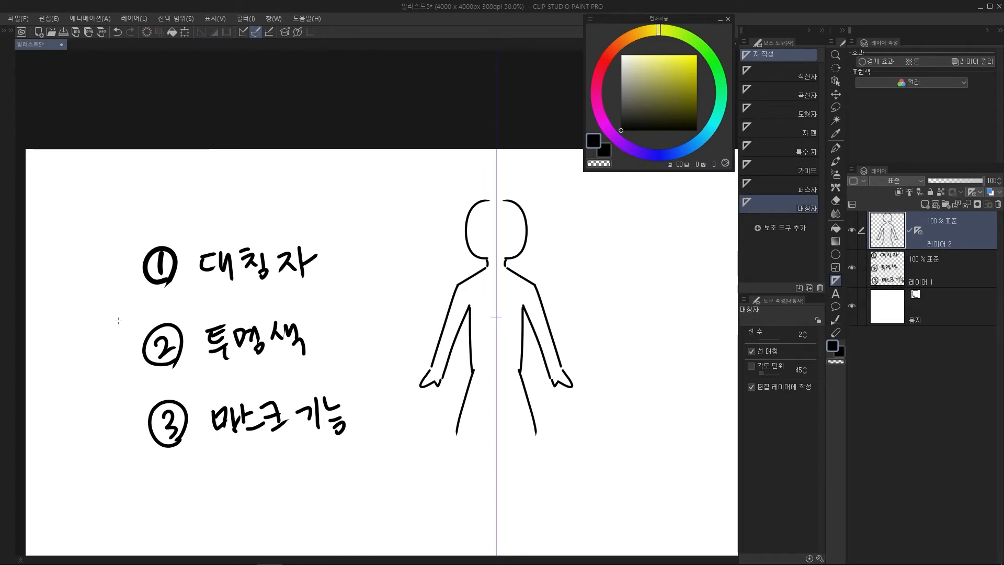
pyautogui.scroll(1, 477, 271)
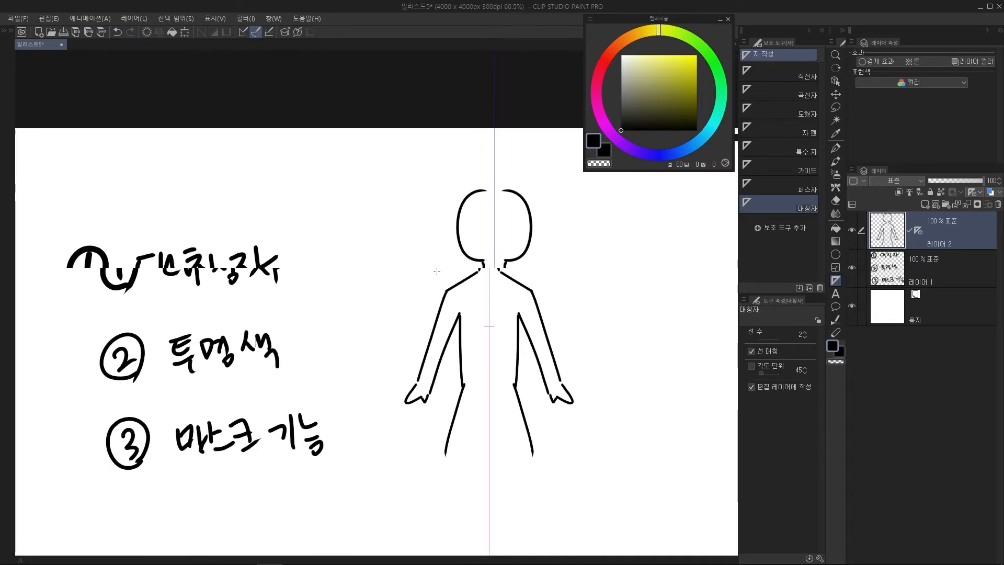
pyautogui.press('p')
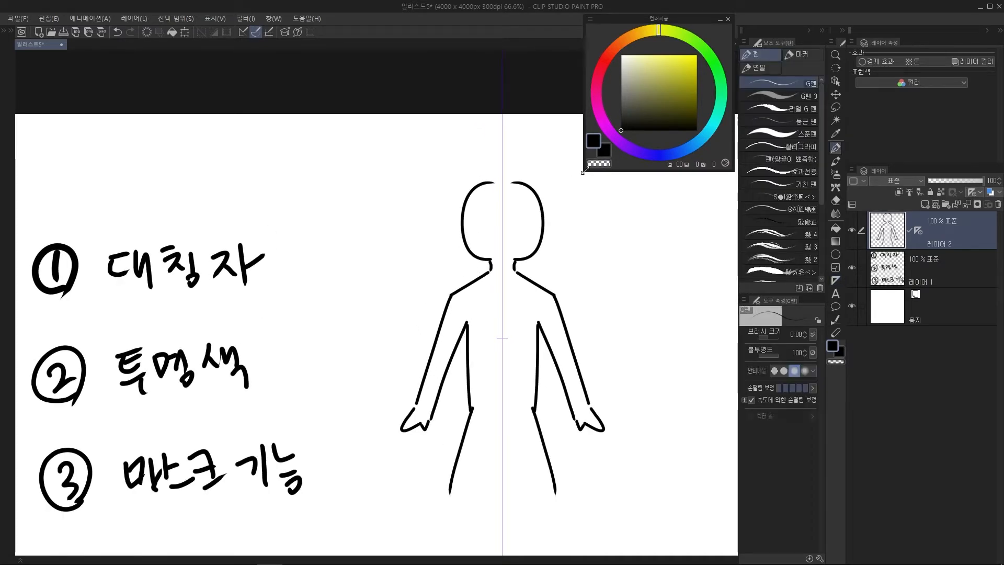
pyautogui.moveTo(584, 172); pyautogui.dragTo(543, 222)
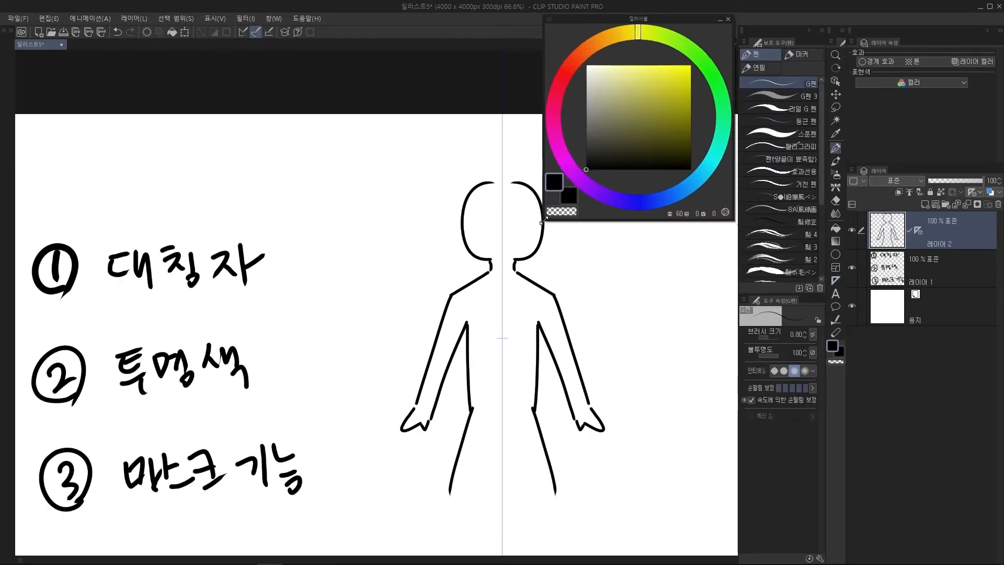
# Switch back and forth between the main and sub colours, ending on the main colour
pyautogui.click(567, 196)
pyautogui.click(555, 183)
pyautogui.click(568, 195)
pyautogui.click(554, 182)
pyautogui.click(564, 189)
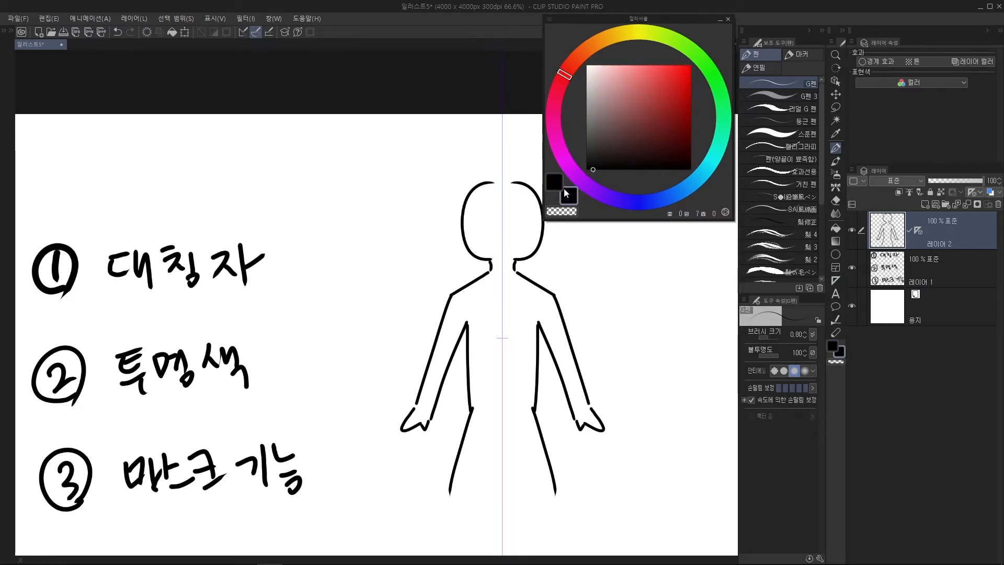
pyautogui.click(554, 182)
pyautogui.click(569, 194)
pyautogui.click(555, 181)
pyautogui.click(568, 193)
pyautogui.click(554, 182)
pyautogui.click(555, 183)
# Set the main colour to olive yellow (60, 93, 62) and the sub colour to black, and alternate between them
pyautogui.click(683, 105)
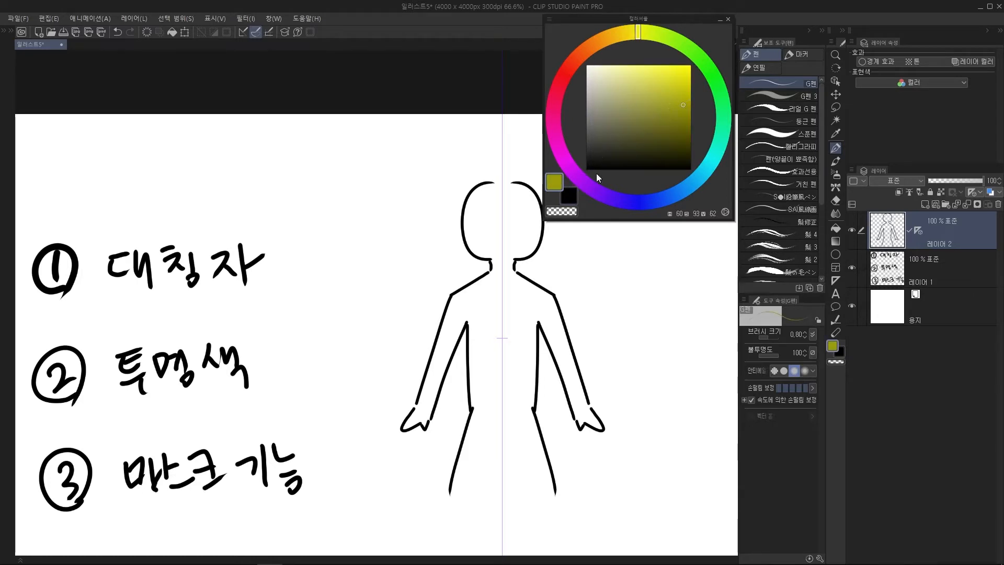
pyautogui.click(569, 196)
pyautogui.click(647, 136)
pyautogui.moveTo(635, 141); pyautogui.dragTo(548, 194)
pyautogui.click(555, 183)
pyautogui.click(570, 191)
pyautogui.click(557, 182)
pyautogui.click(569, 190)
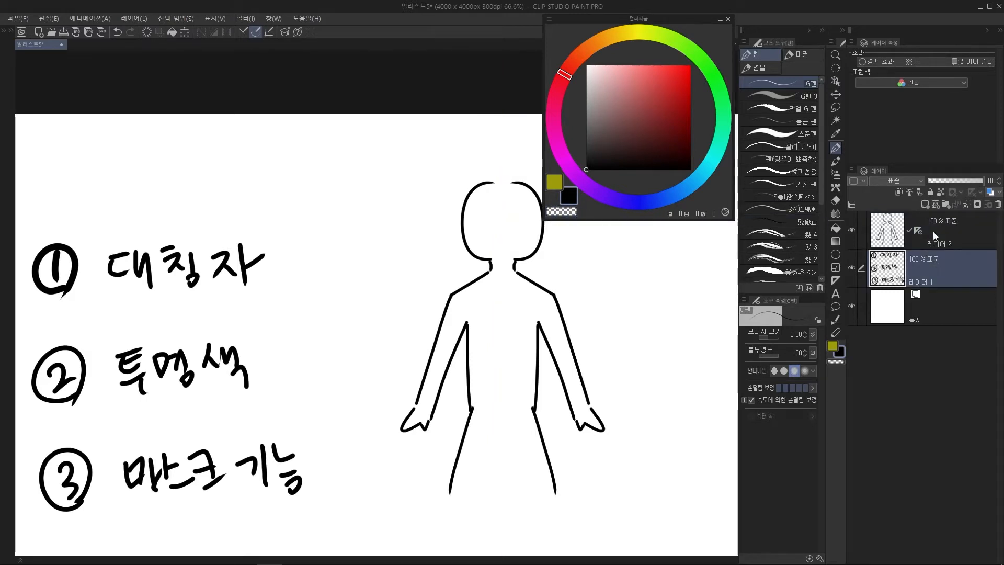
# Create a new layer above 레이어 2 and select the transparent, main and sub colours in turn
pyautogui.click(924, 206)
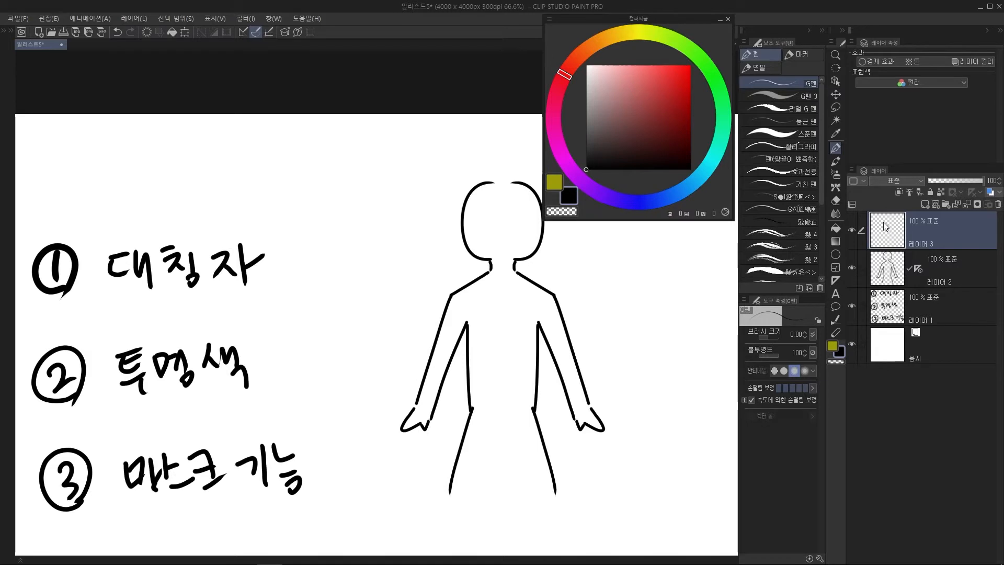
pyautogui.click(556, 212)
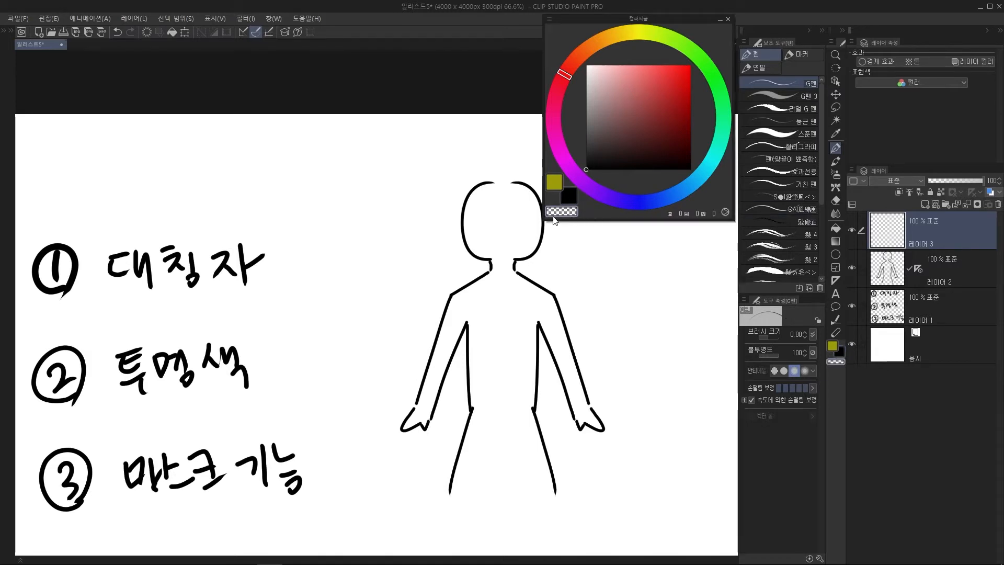
pyautogui.click(555, 181)
pyautogui.click(574, 198)
pyautogui.click(555, 183)
# Swap repeatedly between the drawing colour and the transparent colour, ending on the transparent colour
pyautogui.press('x')
pyautogui.press('x')
pyautogui.press('x')
pyautogui.press('x')
pyautogui.press('x')
pyautogui.press('x')
pyautogui.press('x')
pyautogui.press('x')
pyautogui.press('x')
pyautogui.press('x')
pyautogui.press('x')
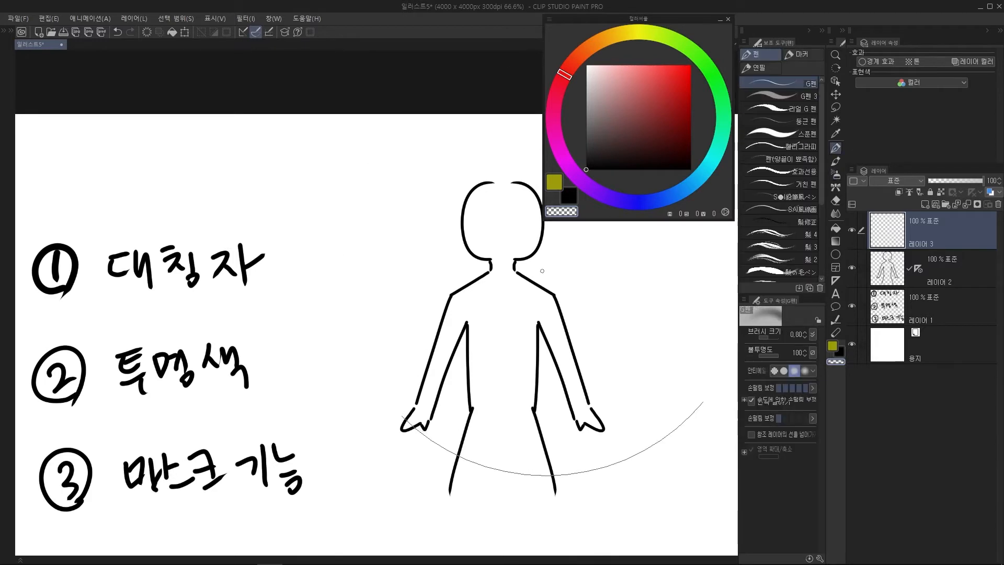
# Increase the G펜 brush size to 7.00
pyautogui.press(']')
pyautogui.press(']')
pyautogui.press(']')
pyautogui.press(']')
pyautogui.press(']')
pyautogui.press(']')
pyautogui.press(']')
pyautogui.press(']')
pyautogui.press(']')
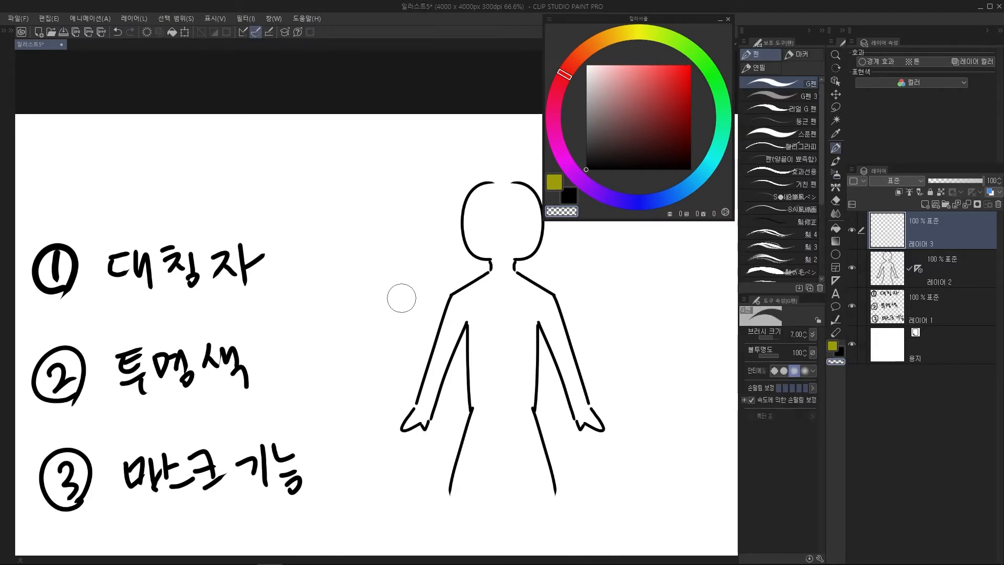
pyautogui.moveTo(469, 265); pyautogui.dragTo(516, 274)
# Set the main colour to dark olive (60, 66, 33) and paint a filled round blob beside the figure on 레이어 3
pyautogui.click(558, 185)
pyautogui.moveTo(646, 138); pyautogui.dragTo(691, 65)
pyautogui.moveTo(409, 326)
pyautogui.mouseDown()
pyautogui.moveTo(426, 324)
pyautogui.moveTo(410, 284)
pyautogui.mouseUp()
pyautogui.hotkey('ctrl', 'z')
pyautogui.click(654, 134)
pyautogui.moveTo(417, 322)
pyautogui.mouseDown()
pyautogui.moveTo(368, 294)
pyautogui.moveTo(406, 285)
pyautogui.moveTo(400, 271)
pyautogui.moveTo(387, 275)
pyautogui.moveTo(404, 320)
pyautogui.moveTo(417, 289)
pyautogui.moveTo(395, 310)
pyautogui.mouseUp()
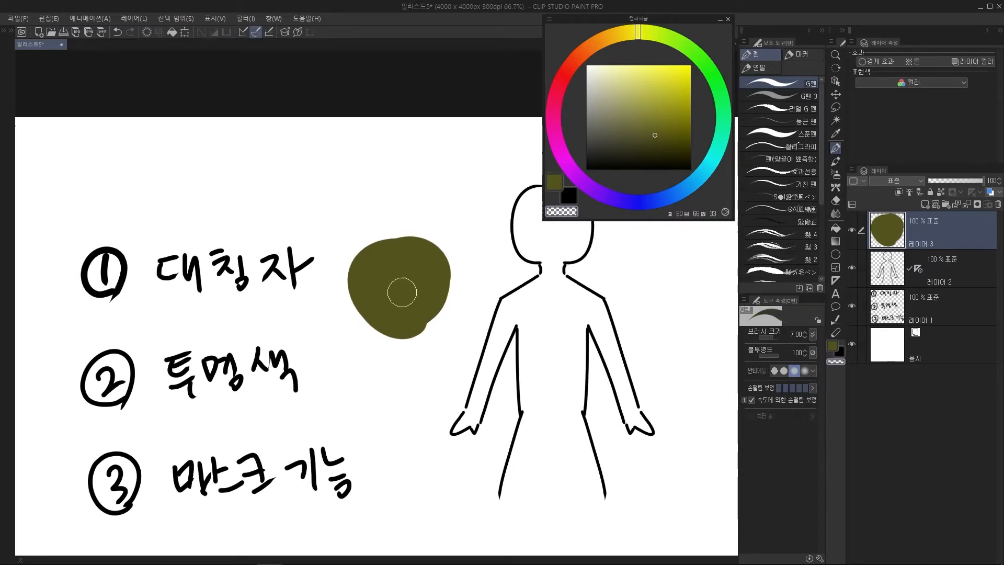
# Try erasing a round hole in the olive blob with the transparent colour, and undo it
pyautogui.scroll(2, 397, 303)
pyautogui.moveTo(401, 319)
pyautogui.mouseDown()
pyautogui.moveTo(436, 290)
pyautogui.moveTo(401, 310)
pyautogui.moveTo(416, 282)
pyautogui.moveTo(419, 308)
pyautogui.moveTo(394, 299)
pyautogui.moveTo(424, 332)
pyautogui.mouseUp()
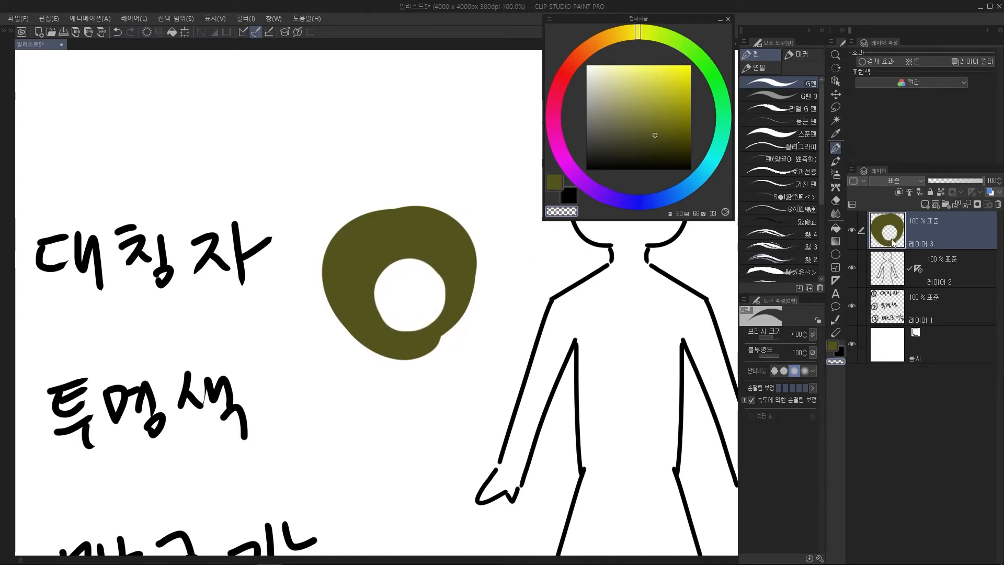
pyautogui.hotkey('ctrl', 'z')
# Try erasing a larger round hole and a diagonal oval hole in the blob with the transparent colour, undoing each
pyautogui.moveTo(435, 296)
pyautogui.mouseDown()
pyautogui.moveTo(400, 301)
pyautogui.moveTo(431, 309)
pyautogui.moveTo(412, 283)
pyautogui.moveTo(402, 307)
pyautogui.mouseUp()
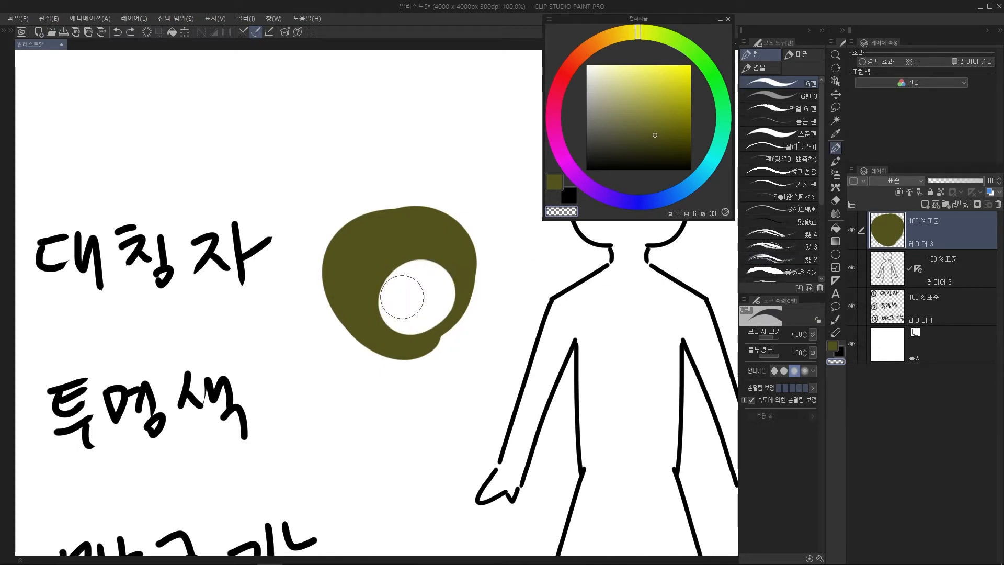
pyautogui.moveTo(418, 297)
pyautogui.mouseDown()
pyautogui.moveTo(426, 285)
pyautogui.moveTo(408, 279)
pyautogui.mouseUp()
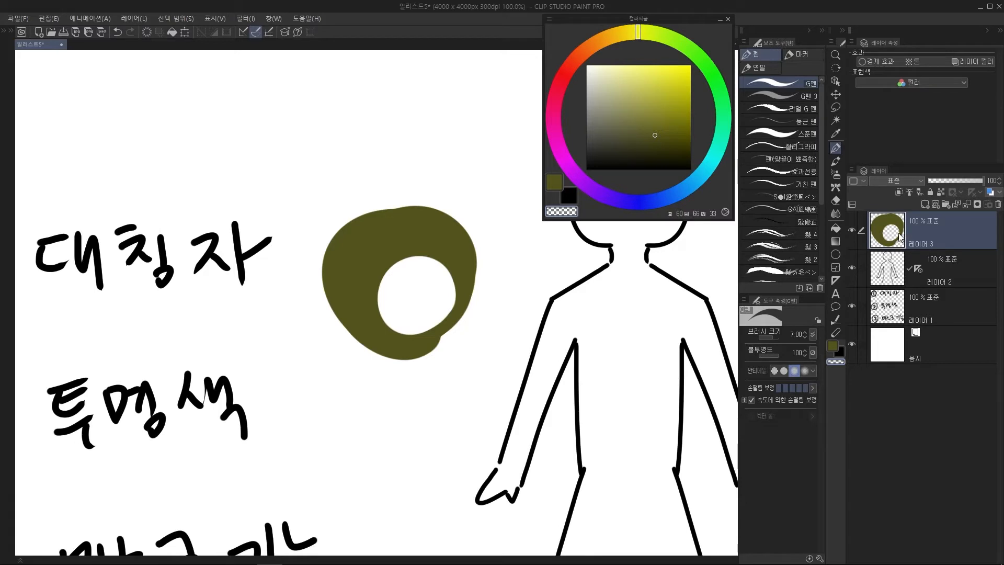
pyautogui.hotkey('ctrl', 'z')
pyautogui.hotkey('ctrl', 'z')
pyautogui.hotkey('ctrl', 'z')
pyautogui.hotkey('ctrl', 'z')
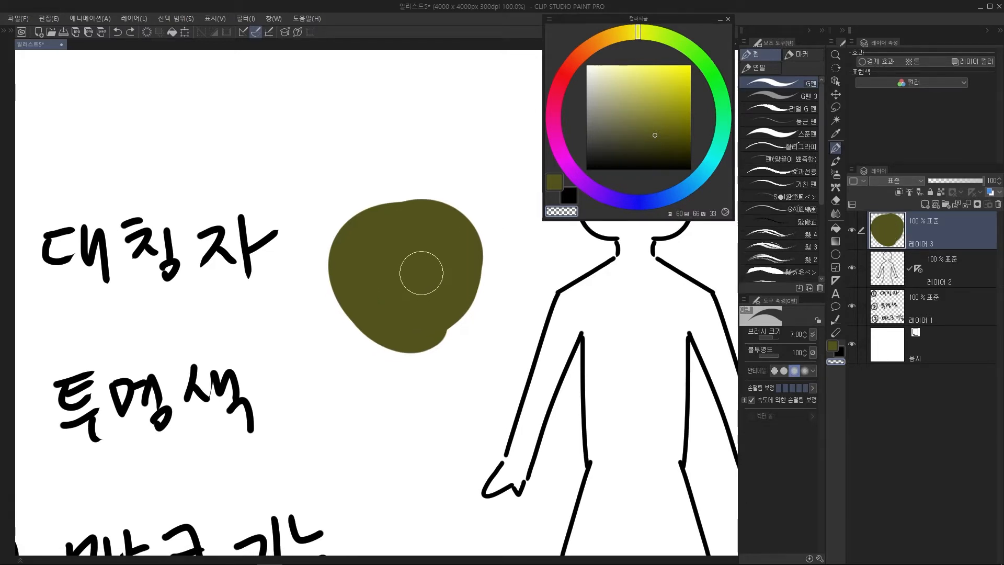
pyautogui.moveTo(385, 303)
pyautogui.mouseDown()
pyautogui.moveTo(457, 270)
pyautogui.moveTo(461, 253)
pyautogui.mouseUp()
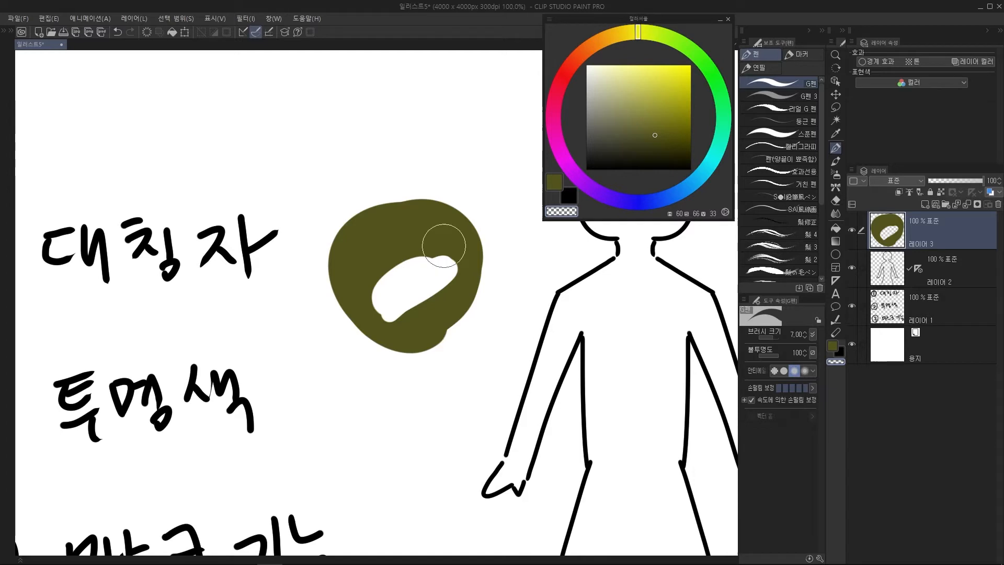
pyautogui.hotkey('ctrl', 'z')
# Switch to the 부드러움 4 airbrush and reduce its brush size to 10.00
pyautogui.press('b')
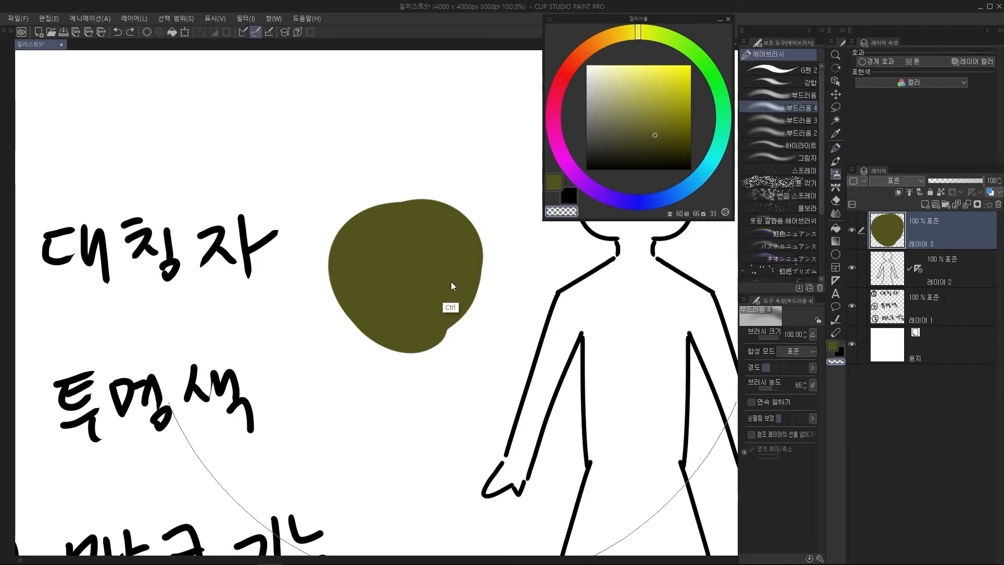
pyautogui.press('[')
pyautogui.press('[')
pyautogui.press('[')
pyautogui.press('[')
pyautogui.press('[')
pyautogui.press('[')
pyautogui.press('[')
pyautogui.press('[')
pyautogui.press('[')
pyautogui.press('[')
pyautogui.press('[')
pyautogui.press('[')
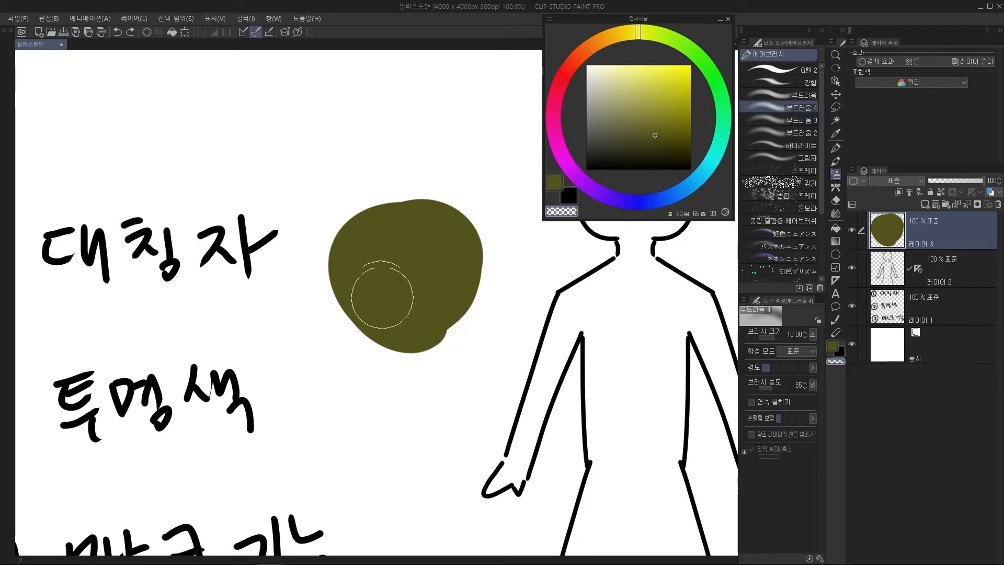
# Increase the 부드러움 4 airbrush size to 15.00 and softly erase the olive blob's lower-right edge with the transparent colour
pyautogui.press(']')
pyautogui.press(']')
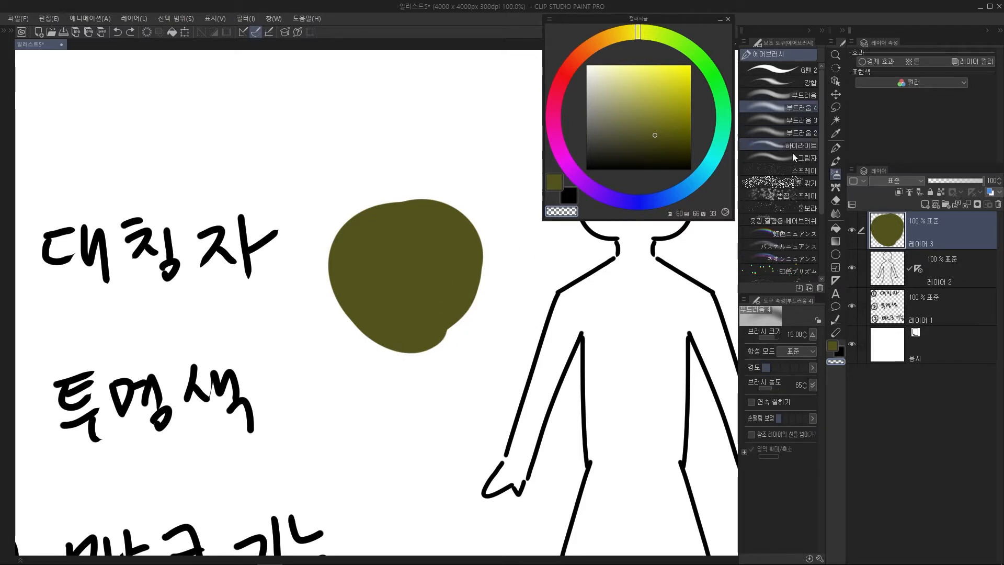
pyautogui.moveTo(387, 364)
pyautogui.mouseDown()
pyautogui.moveTo(478, 295)
pyautogui.moveTo(434, 343)
pyautogui.moveTo(454, 329)
pyautogui.moveTo(418, 378)
pyautogui.moveTo(446, 364)
pyautogui.moveTo(460, 382)
pyautogui.mouseUp()
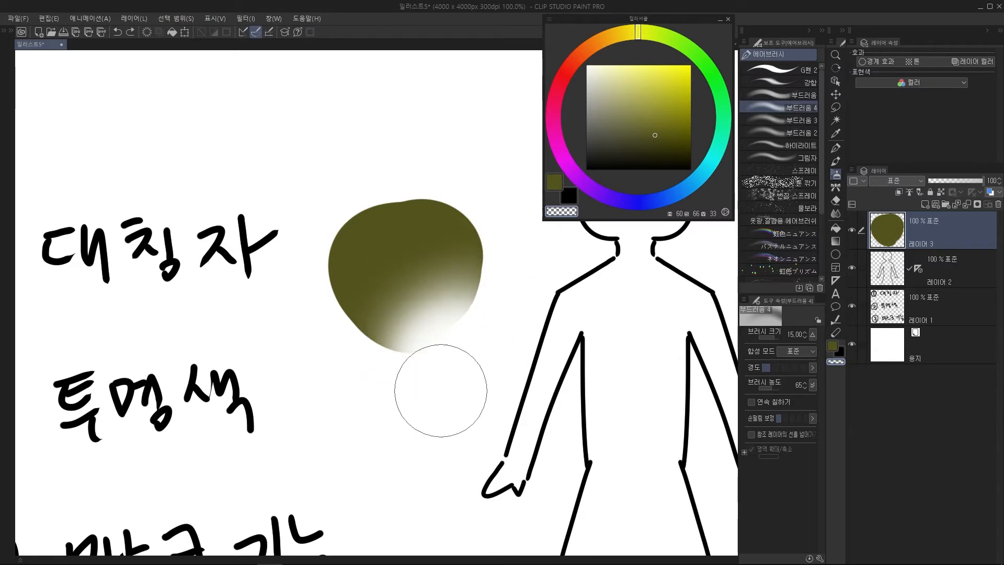
pyautogui.moveTo(458, 335); pyautogui.dragTo(466, 369)
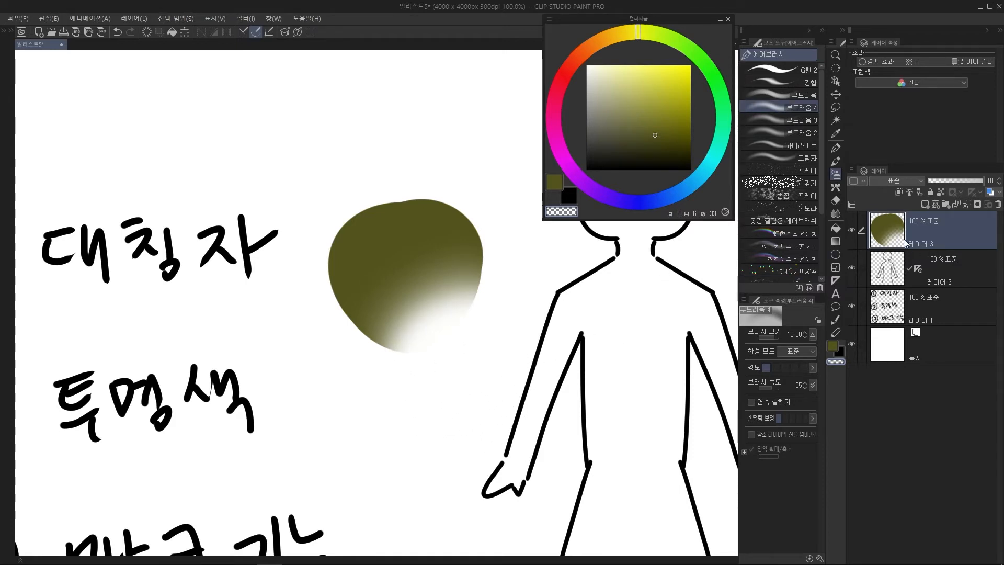
# Try broader soft transparent airbrush strokes over the blob's lower part, fading it towards the middle and undoing several attempts
pyautogui.moveTo(412, 397)
pyautogui.mouseDown()
pyautogui.moveTo(397, 350)
pyautogui.moveTo(506, 319)
pyautogui.mouseUp()
pyautogui.moveTo(381, 408)
pyautogui.mouseDown()
pyautogui.moveTo(406, 292)
pyautogui.moveTo(474, 344)
pyautogui.moveTo(398, 409)
pyautogui.moveTo(365, 308)
pyautogui.moveTo(501, 325)
pyautogui.moveTo(387, 418)
pyautogui.moveTo(355, 371)
pyautogui.moveTo(501, 331)
pyautogui.mouseUp()
pyautogui.hotkey('ctrl', 'z')
pyautogui.hotkey('ctrl', 'z')
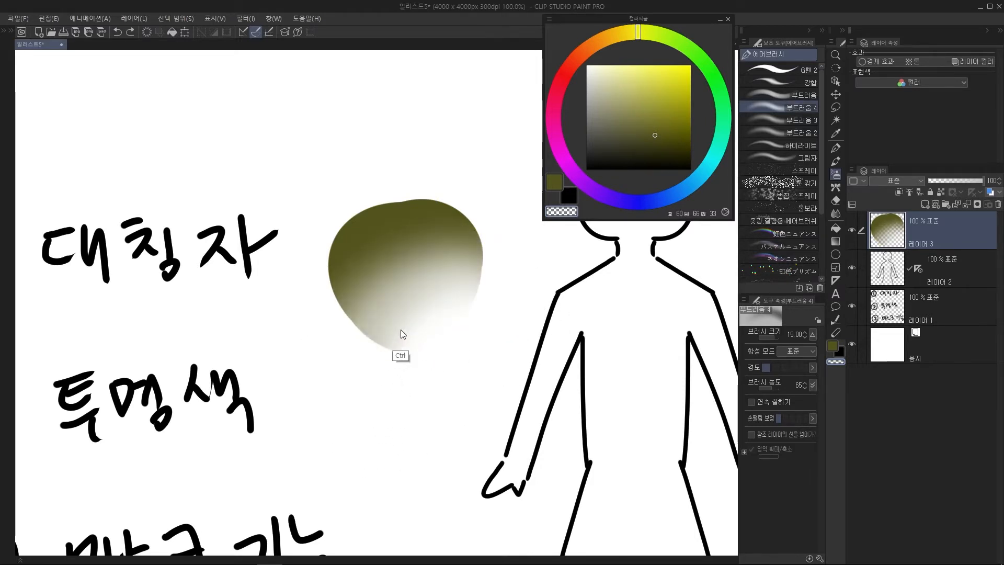
pyautogui.moveTo(407, 387); pyautogui.dragTo(432, 324)
pyautogui.hotkey('ctrl', 'z')
pyautogui.moveTo(376, 418); pyautogui.dragTo(493, 352)
pyautogui.moveTo(368, 345)
pyautogui.mouseDown()
pyautogui.moveTo(393, 300)
pyautogui.moveTo(437, 277)
pyautogui.mouseUp()
pyautogui.hotkey('ctrl', 'z')
pyautogui.moveTo(354, 367); pyautogui.dragTo(437, 291)
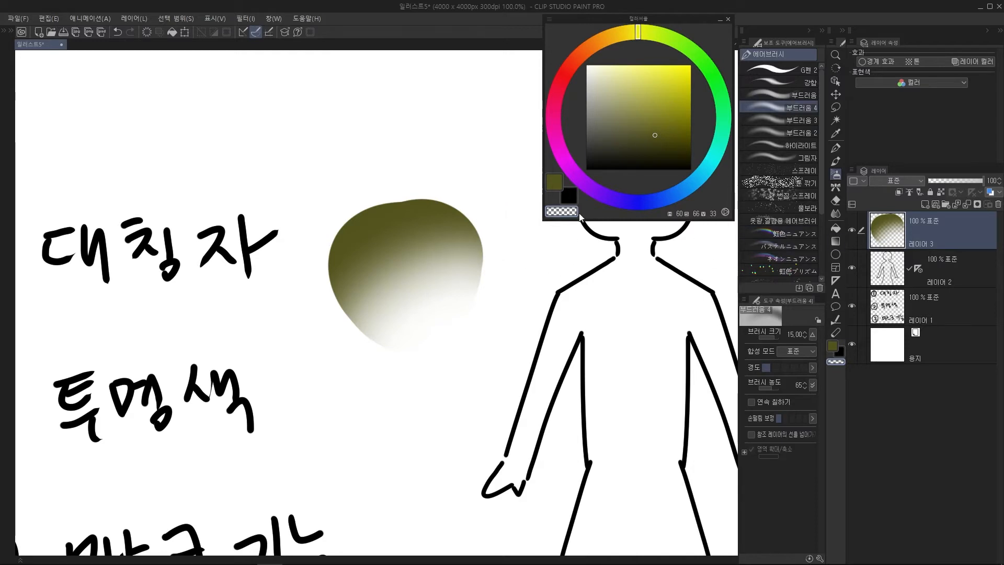
# Clear the olive blob from 레이어 3
pyautogui.scroll(-2, 426, 292)
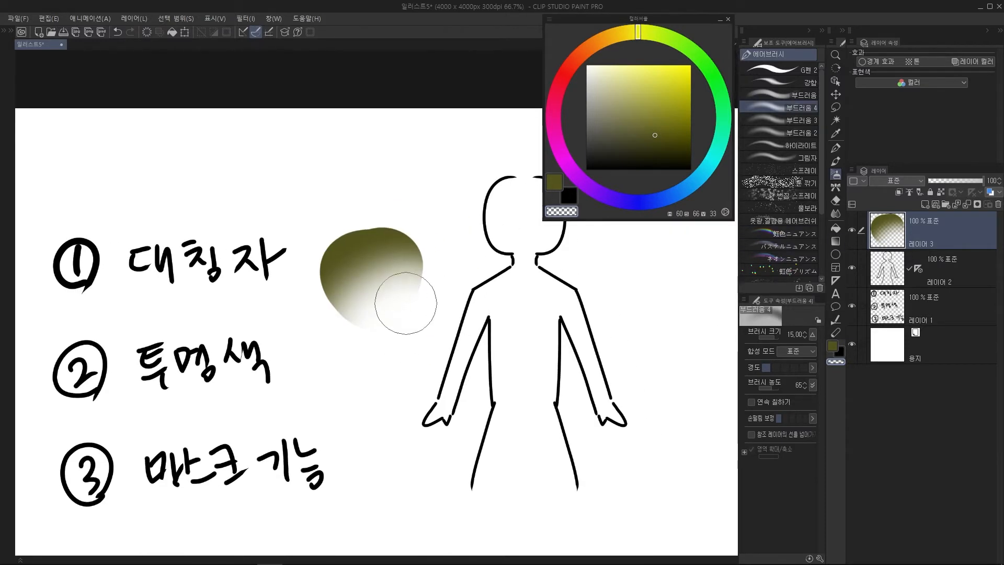
pyautogui.press('Delete')
pyautogui.hotkey('ctrl', 'd')
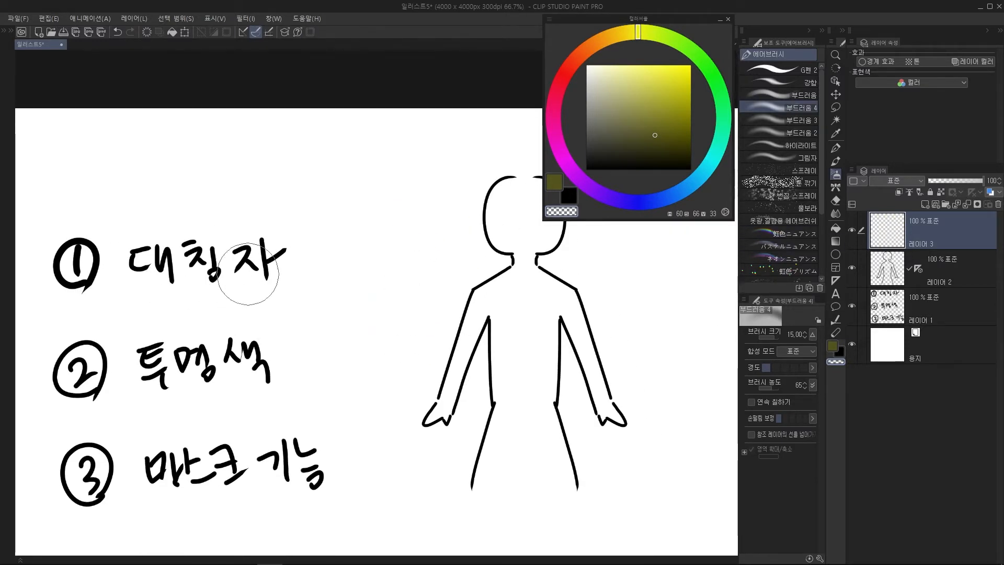
# Make 레이어 2 the active layer and set up the 러프 eraser with a brush size of 6.00
pyautogui.moveTo(519, 365); pyautogui.dragTo(421, 368)
pyautogui.click(888, 269)
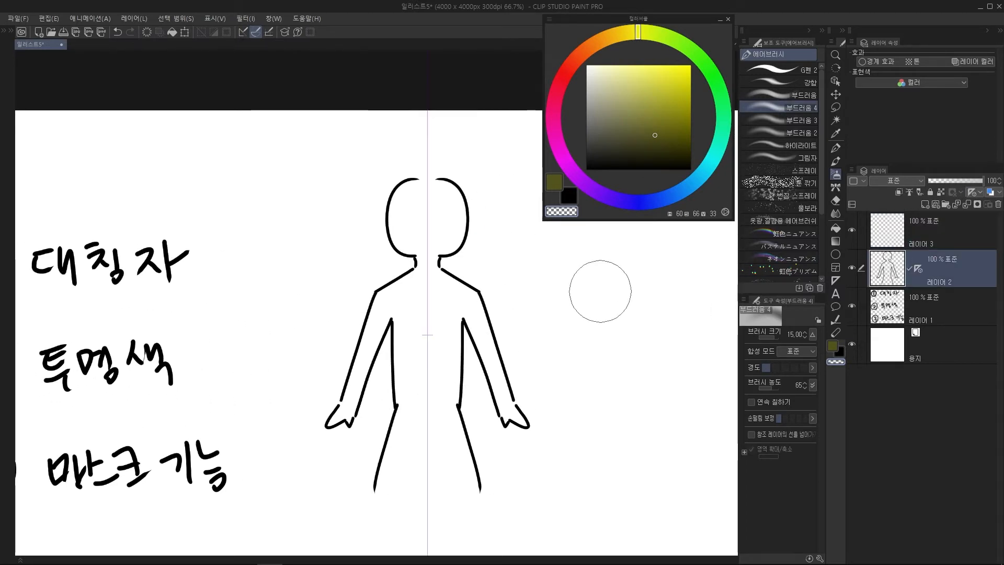
pyautogui.scroll(3, 547, 310)
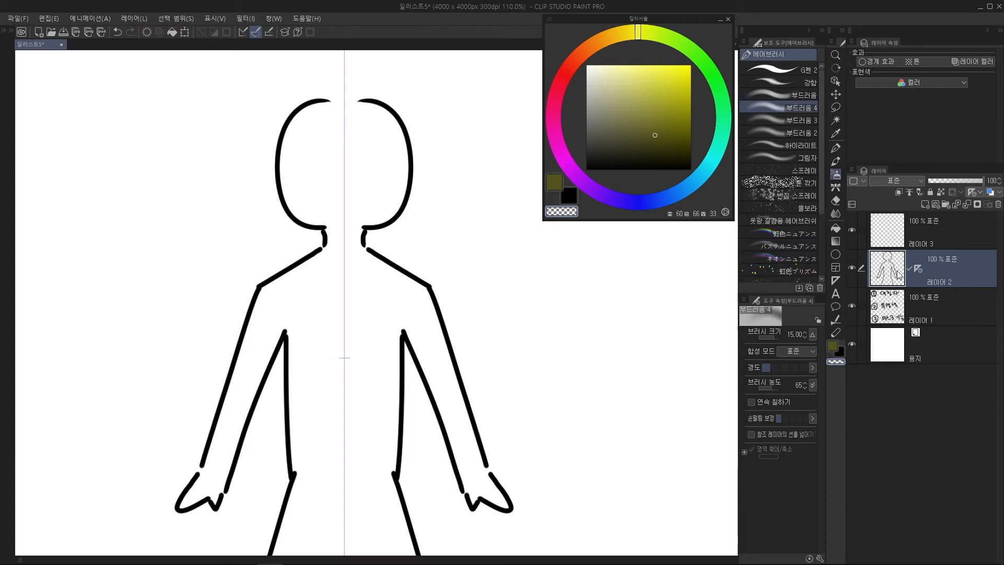
pyautogui.moveTo(460, 307); pyautogui.dragTo(478, 316)
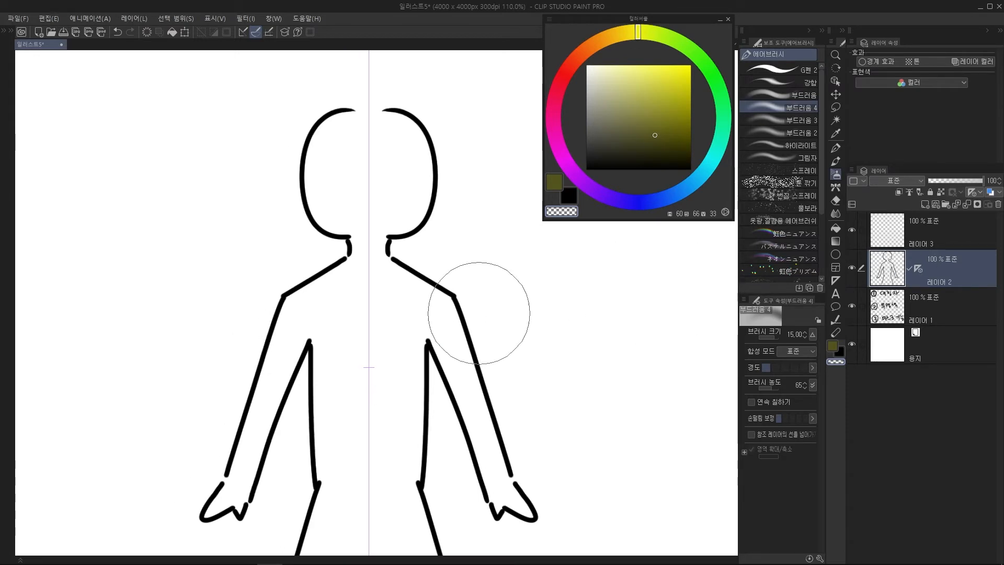
pyautogui.press('e')
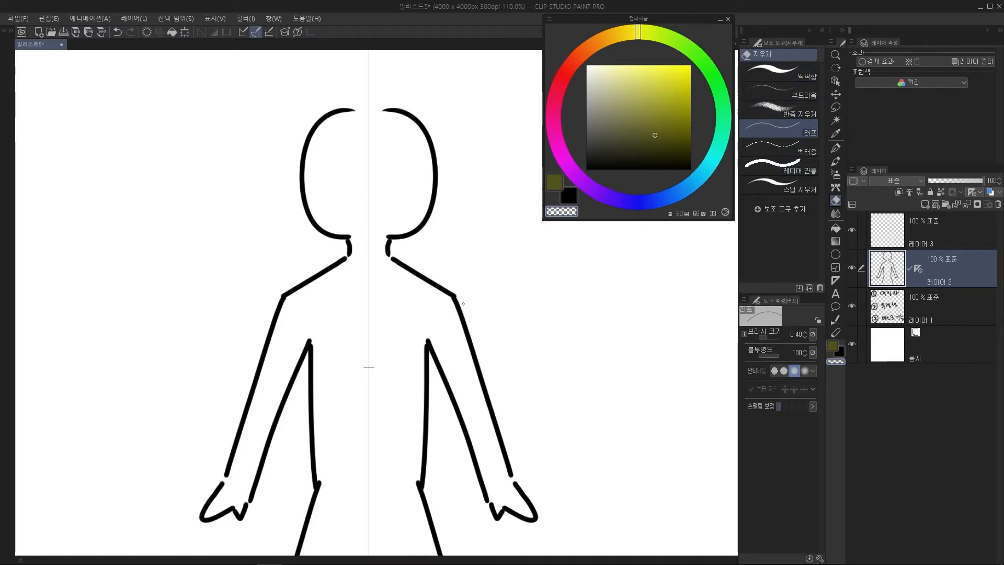
pyautogui.press(']')
pyautogui.press(']')
pyautogui.press(']')
pyautogui.press(']')
pyautogui.press(']')
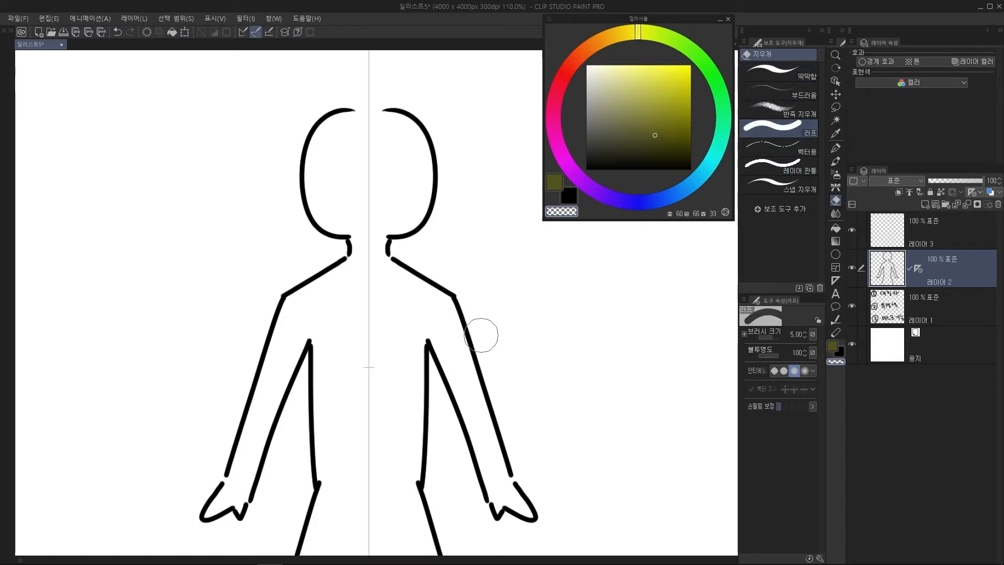
pyautogui.moveTo(486, 374); pyautogui.dragTo(499, 353)
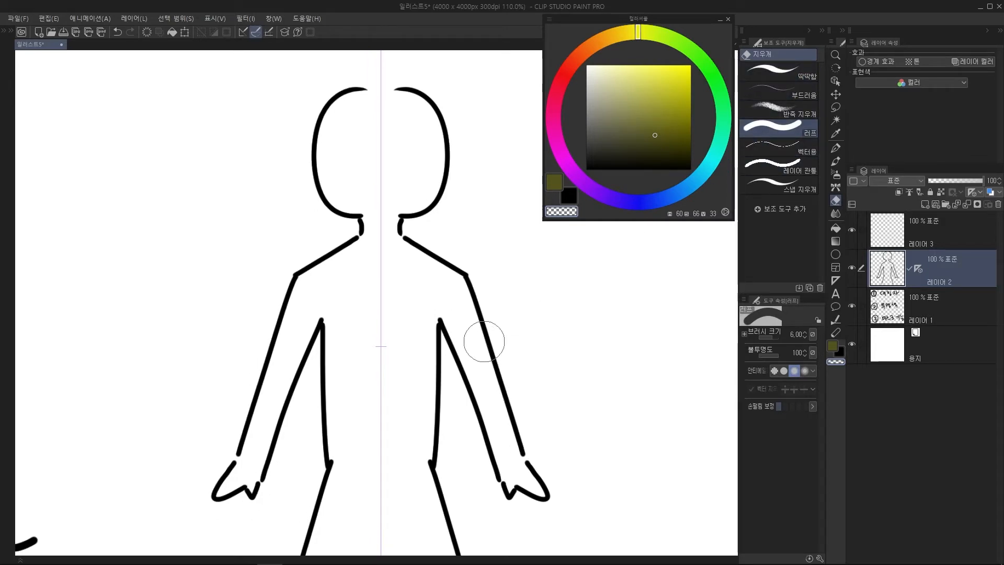
# Try erasing parts of the figure's arm and waist lines with the 러프 eraser, undoing each stroke
pyautogui.moveTo(497, 316)
pyautogui.mouseDown()
pyautogui.moveTo(518, 343)
pyautogui.moveTo(507, 413)
pyautogui.moveTo(563, 321)
pyautogui.mouseUp()
pyautogui.hotkey('ctrl', 'z')
pyautogui.moveTo(491, 318)
pyautogui.mouseDown()
pyautogui.moveTo(471, 446)
pyautogui.moveTo(603, 352)
pyautogui.mouseUp()
pyautogui.hotkey('ctrl', 'z')
pyautogui.moveTo(262, 368)
pyautogui.mouseDown()
pyautogui.moveTo(301, 306)
pyautogui.moveTo(268, 334)
pyautogui.mouseUp()
pyautogui.hotkey('ctrl', 'z')
pyautogui.moveTo(348, 470)
pyautogui.mouseDown()
pyautogui.moveTo(211, 354)
pyautogui.moveTo(361, 414)
pyautogui.mouseUp()
pyautogui.hotkey('ctrl', 'z')
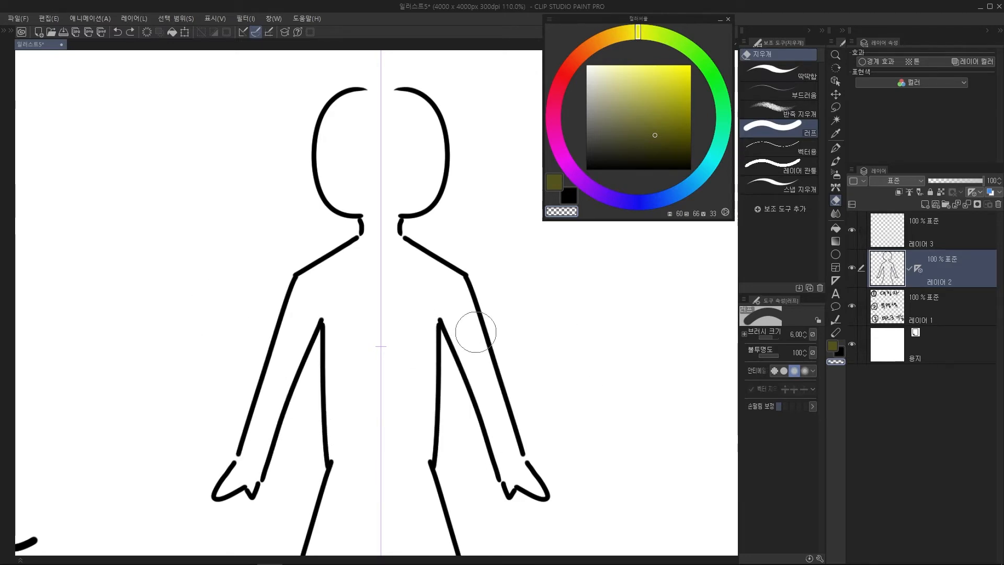
# Switch to the G펜 and reduce its brush size to 0.60
pyautogui.press('p')
pyautogui.moveTo(466, 341); pyautogui.dragTo(483, 340)
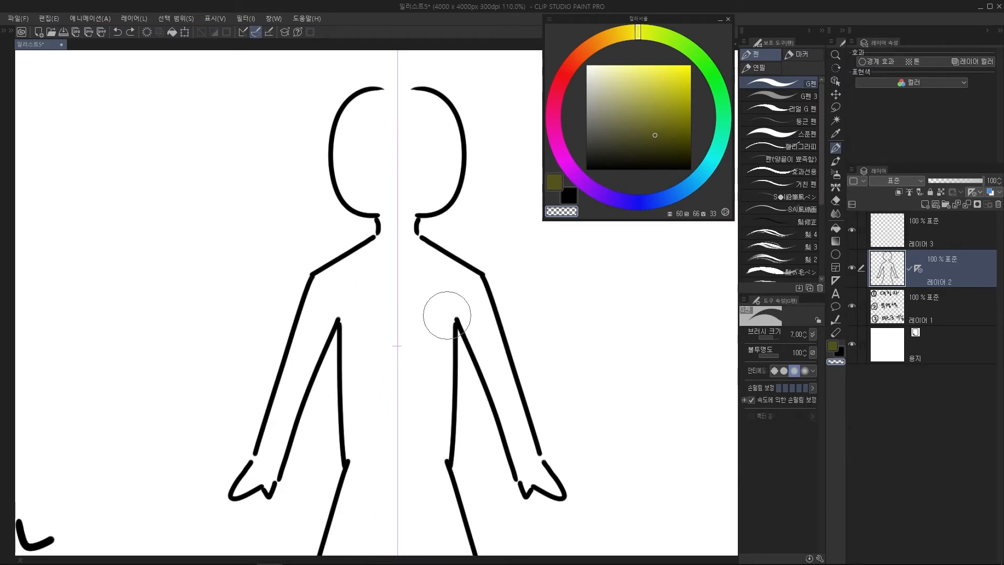
pyautogui.press('[')
pyautogui.press('[')
pyautogui.press('[')
pyautogui.press('[')
pyautogui.press('[')
pyautogui.press('[')
pyautogui.press('[')
pyautogui.press('[')
pyautogui.press('[')
pyautogui.press('[')
pyautogui.press('[')
pyautogui.press('[')
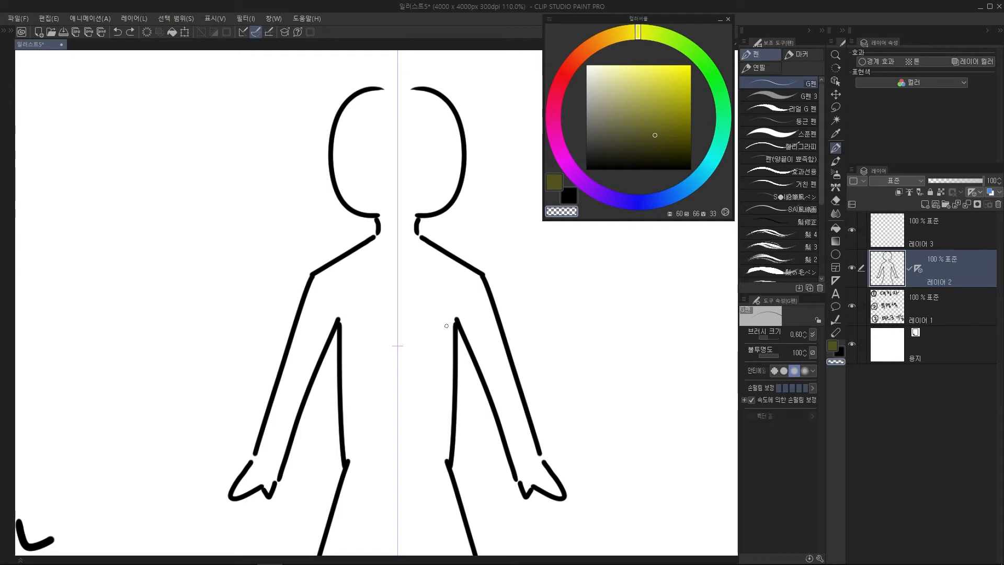
# Sample the figure's black line colour as the main colour and switch the drawing colour to transparent
pyautogui.moveTo(490, 354); pyautogui.dragTo(476, 334)
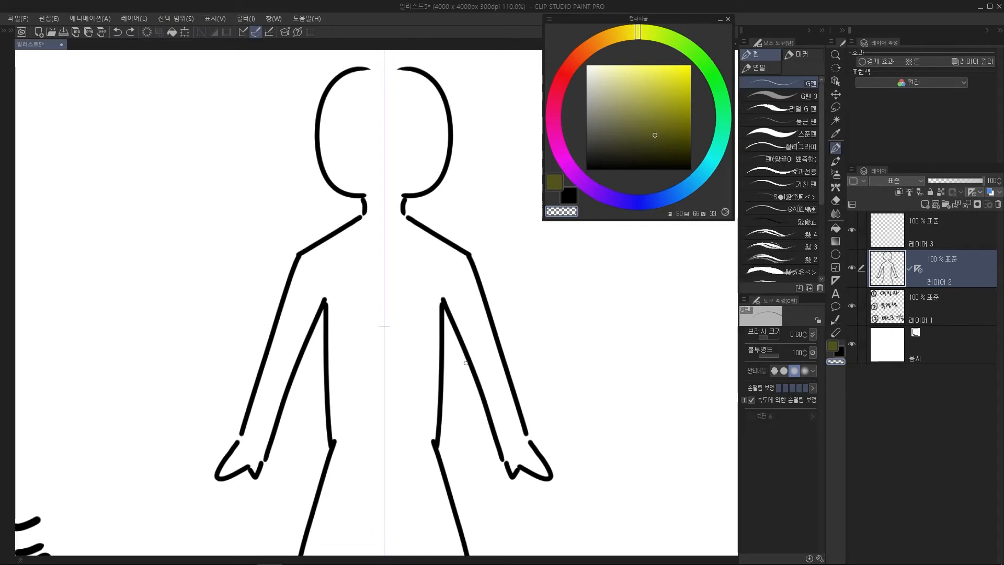
pyautogui.keyDown('alt'); pyautogui.click(445, 315); pyautogui.keyUp('alt')
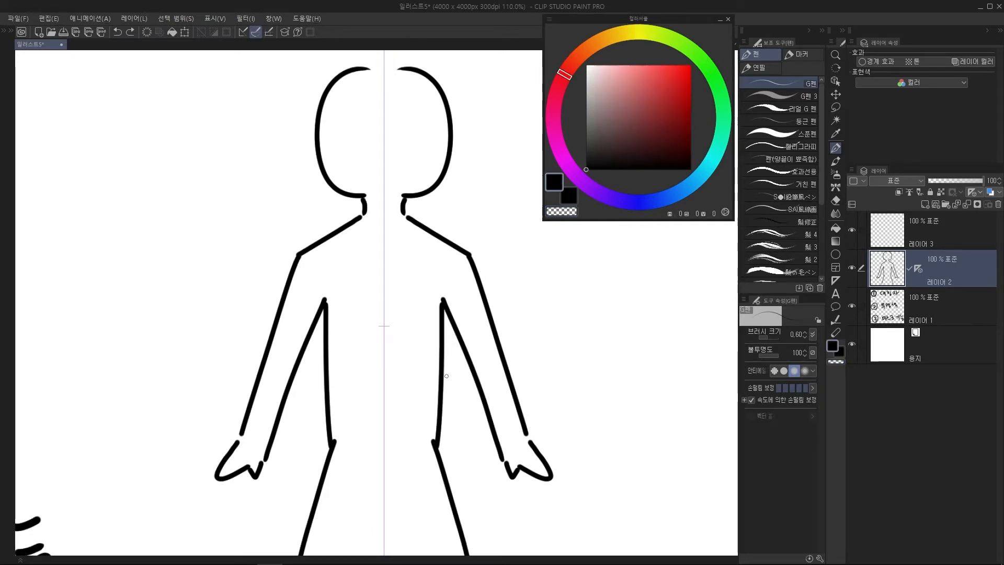
pyautogui.moveTo(427, 357); pyautogui.dragTo(438, 352)
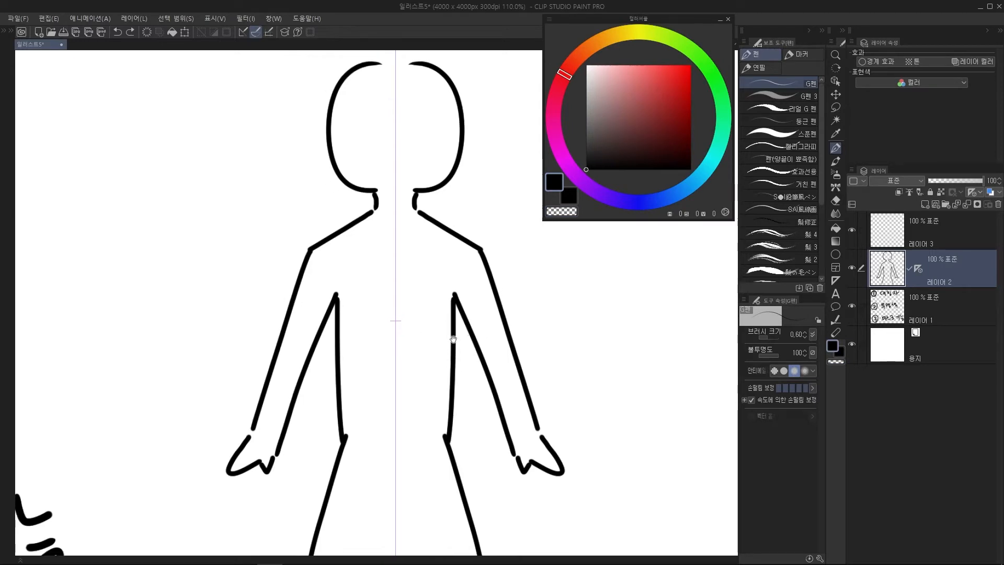
pyautogui.scroll(2, 455, 360)
pyautogui.press('c')
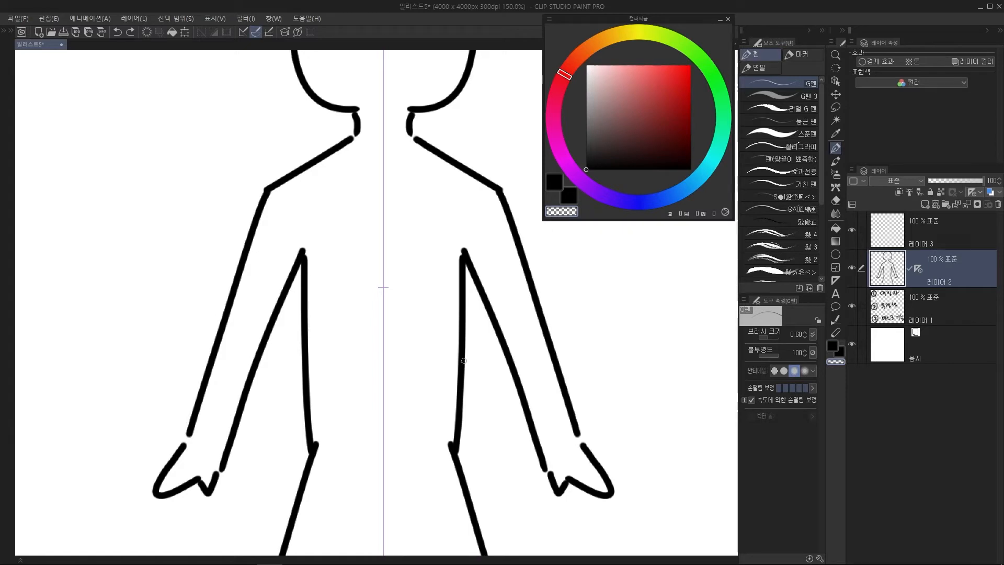
# Erase the lower half of the torso's side lines with transparent G펜 strokes, leaving tapered ends below the armpits
pyautogui.moveTo(464, 341); pyautogui.dragTo(456, 427)
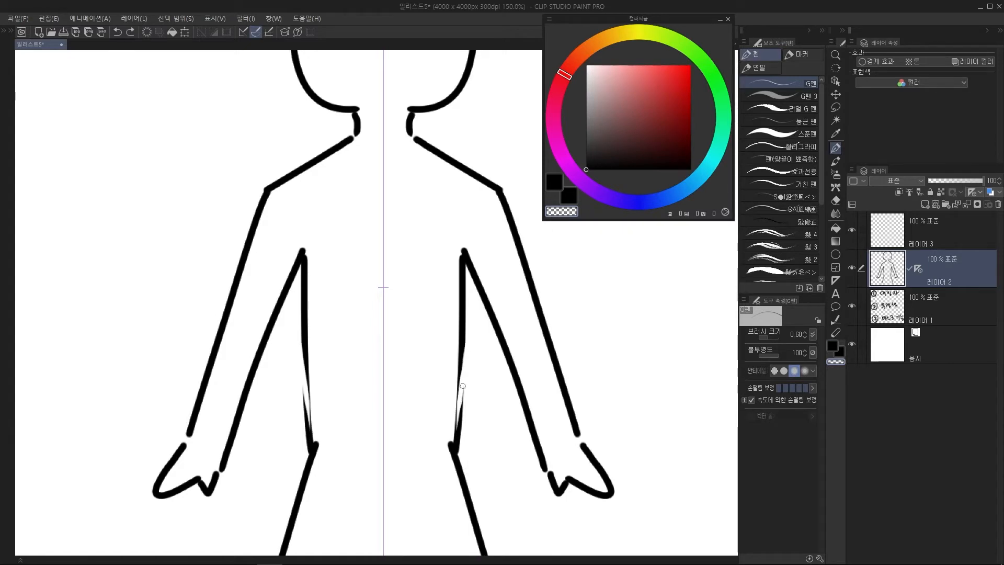
pyautogui.moveTo(458, 394); pyautogui.dragTo(459, 441)
pyautogui.moveTo(461, 383); pyautogui.dragTo(460, 391)
pyautogui.moveTo(465, 329); pyautogui.dragTo(454, 420)
pyautogui.hotkey('ctrl', 'z')
pyautogui.moveTo(465, 308); pyautogui.dragTo(456, 403)
pyautogui.hotkey('ctrl', 'z')
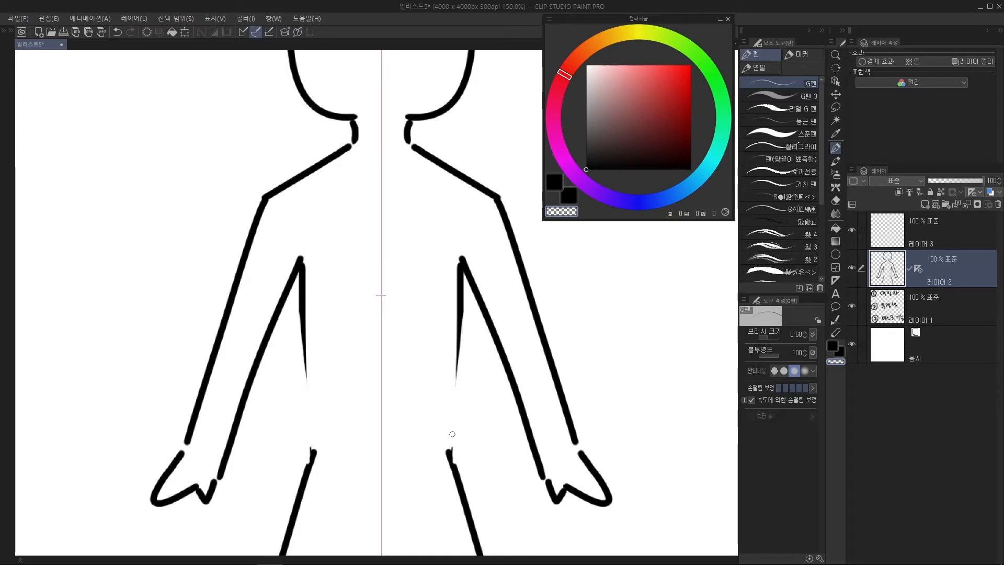
pyautogui.moveTo(454, 359); pyautogui.dragTo(466, 360)
pyautogui.moveTo(476, 306); pyautogui.dragTo(468, 375)
pyautogui.hotkey('ctrl', 'z')
pyautogui.moveTo(476, 306)
pyautogui.mouseDown()
pyautogui.moveTo(469, 374)
pyautogui.moveTo(458, 385)
pyautogui.moveTo(453, 369)
pyautogui.mouseUp()
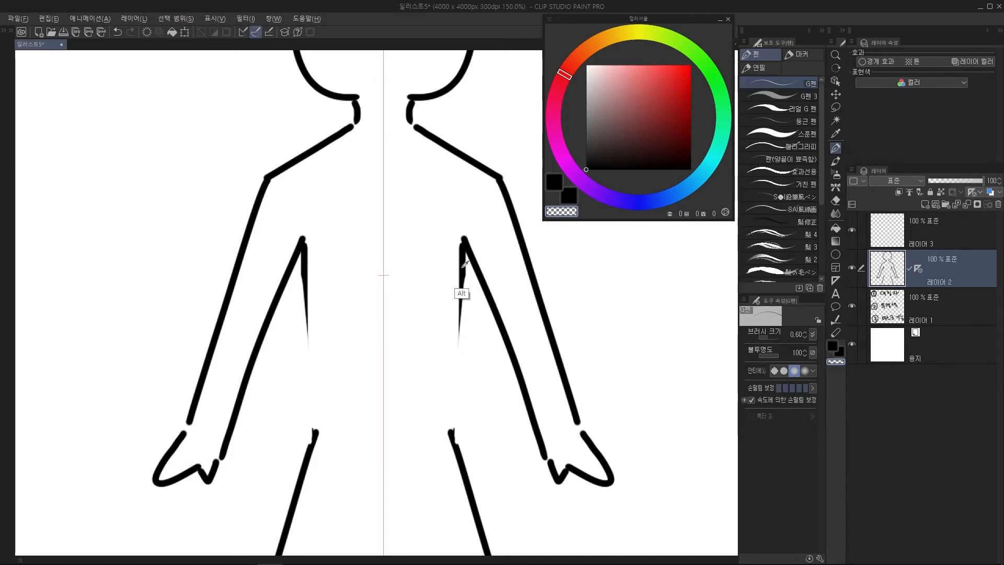
# Sample the black line colour again and redraw the torso side as a curved waist and hip with the G펜 at 0.50
pyautogui.press('alt')
pyautogui.press('alt')
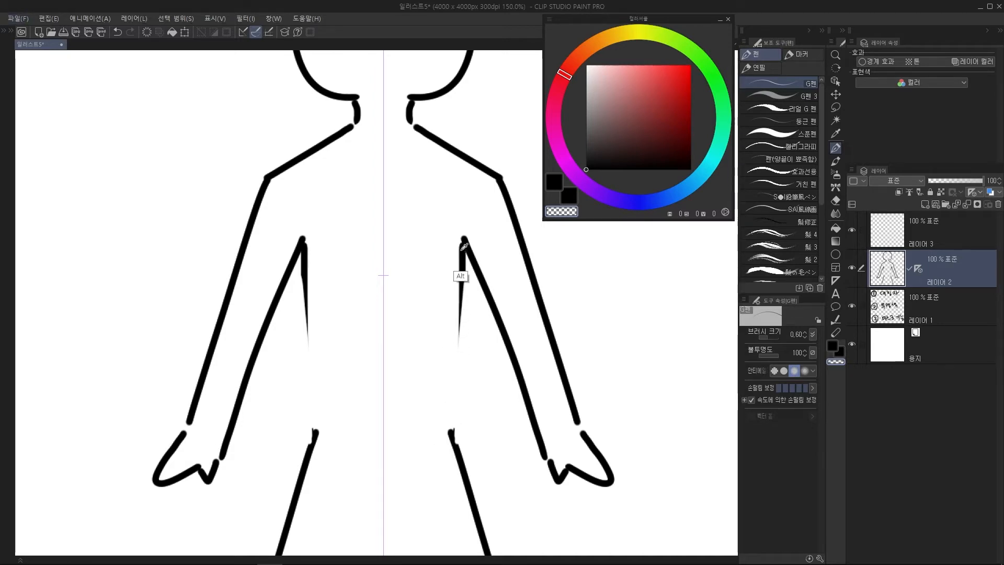
pyautogui.keyDown('alt'); pyautogui.click(463, 250); pyautogui.keyUp('alt')
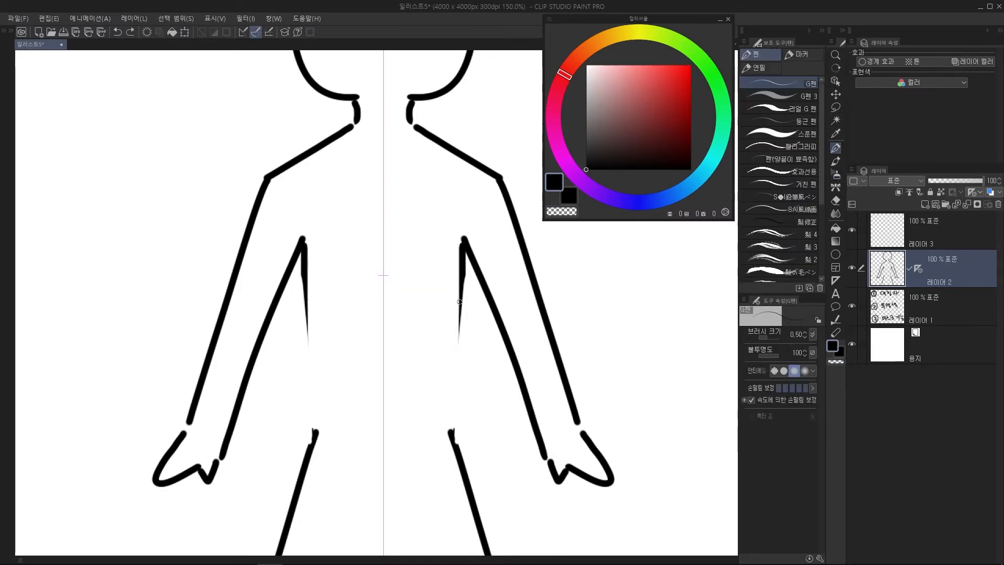
pyautogui.moveTo(459, 309); pyautogui.dragTo(441, 412)
pyautogui.moveTo(456, 416)
pyautogui.mouseDown()
pyautogui.moveTo(446, 413)
pyautogui.moveTo(443, 442)
pyautogui.moveTo(440, 432)
pyautogui.mouseUp()
pyautogui.hotkey('ctrl', 'z')
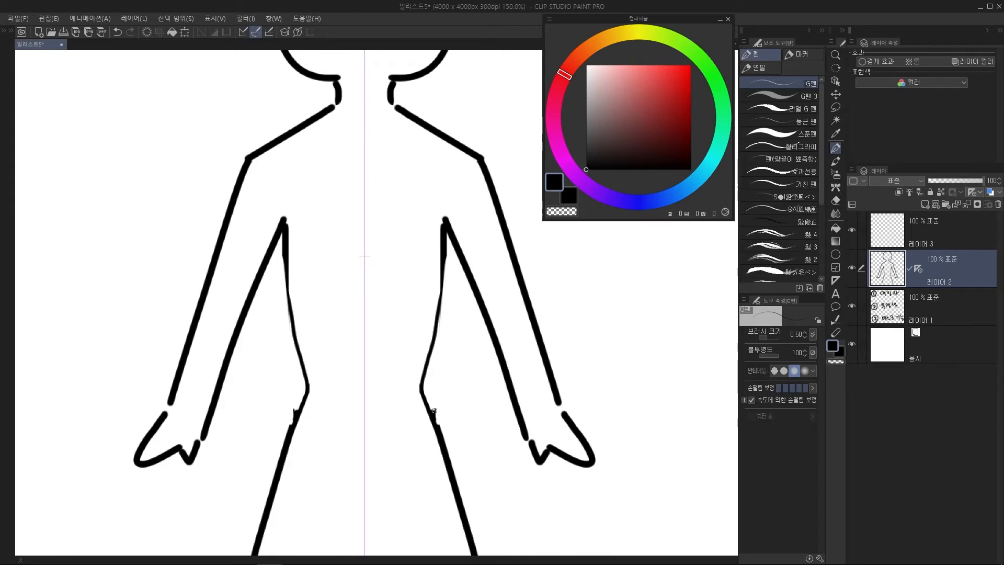
pyautogui.moveTo(456, 432); pyautogui.dragTo(451, 402)
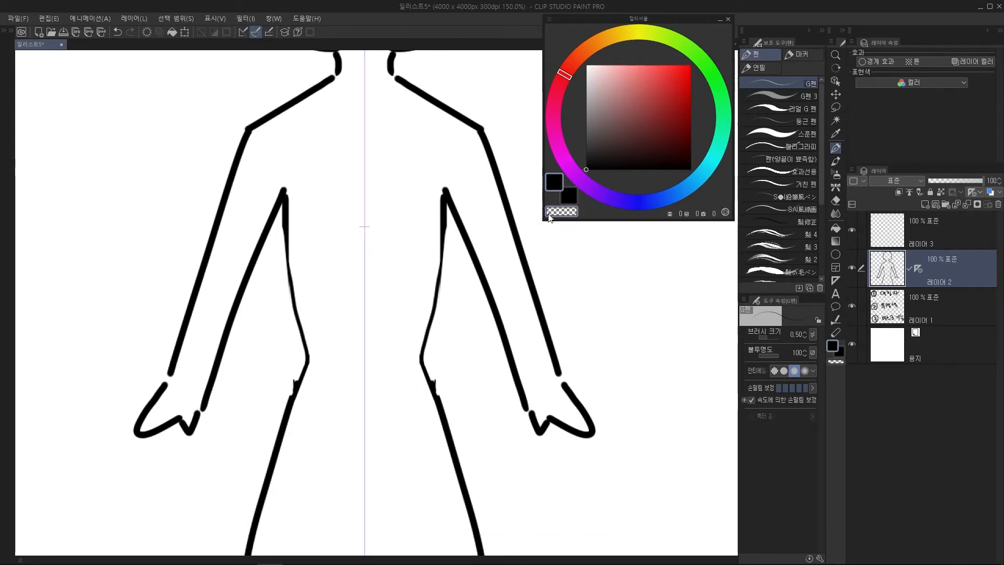
# Toggle the drawing colour repeatedly between the main colour and transparent, ending on transparent
pyautogui.press('c')
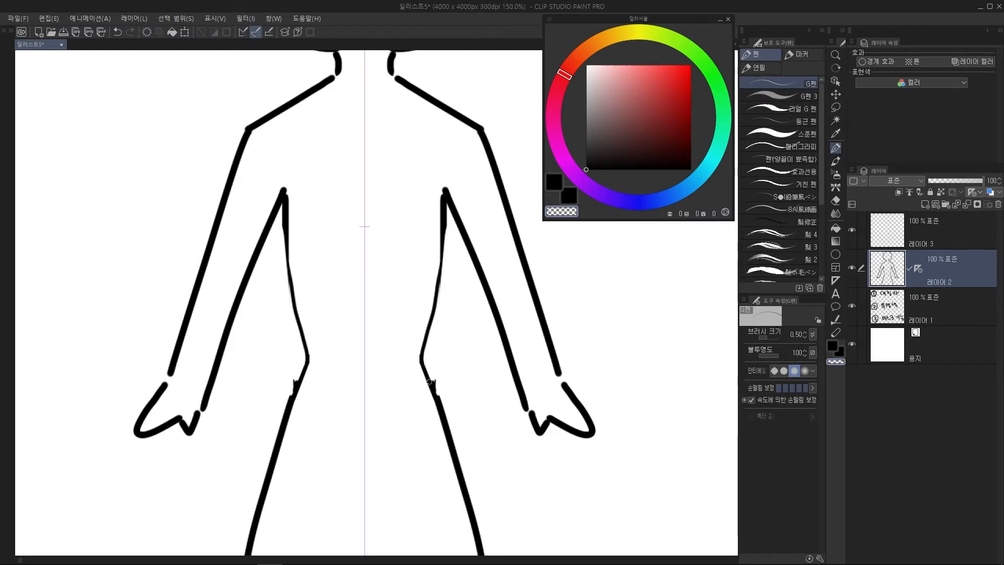
pyautogui.moveTo(432, 370); pyautogui.dragTo(440, 364)
pyautogui.press('c')
pyautogui.press('c')
pyautogui.press('c')
pyautogui.press('c')
pyautogui.press('c')
pyautogui.press('c')
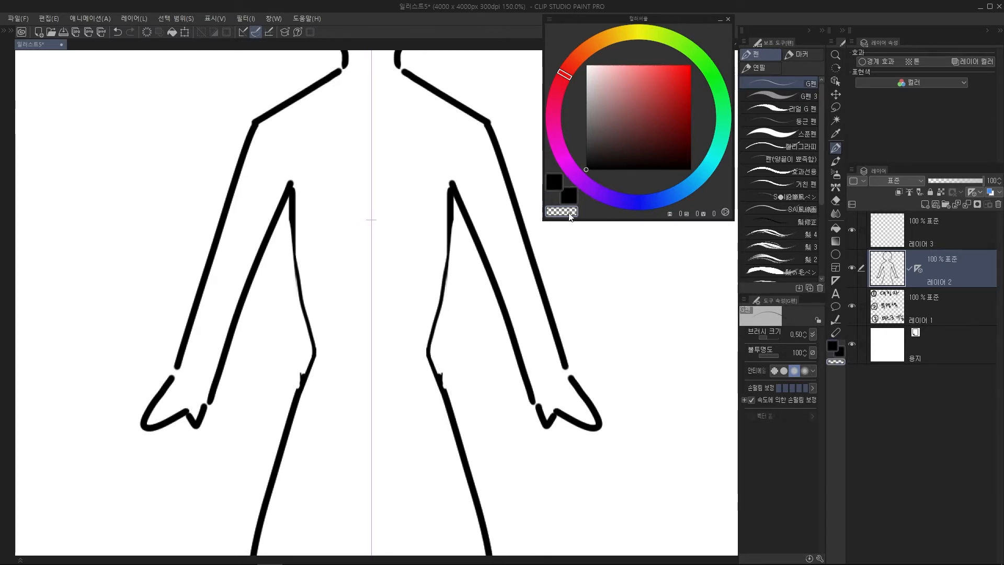
pyautogui.press('c')
pyautogui.press('c')
pyautogui.press('c')
pyautogui.press('c')
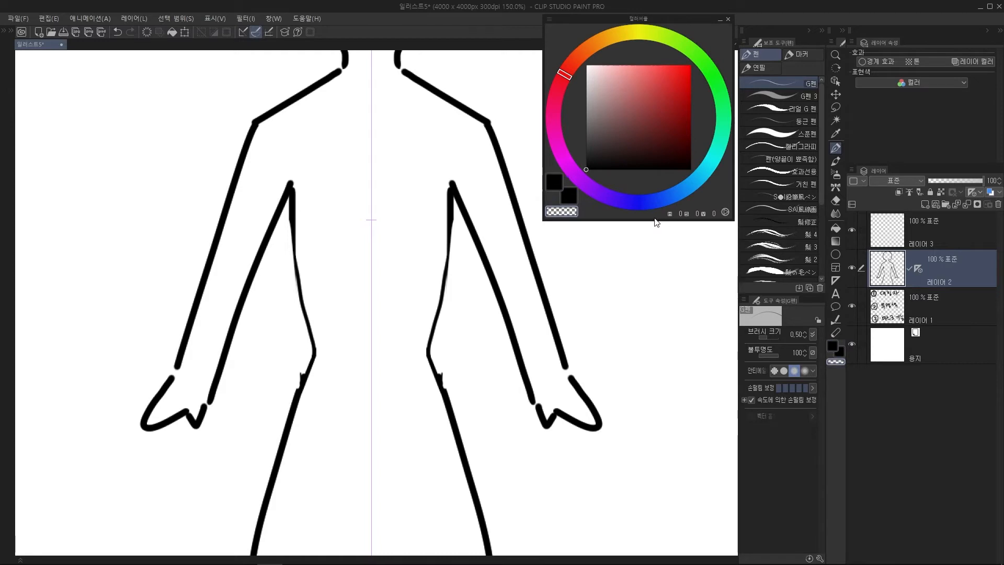
# Erase the leftover spur at the hip and thin the upper thigh line with the transparent colour
pyautogui.moveTo(392, 358)
pyautogui.mouseDown()
pyautogui.moveTo(392, 348)
pyautogui.moveTo(442, 374)
pyautogui.moveTo(459, 412)
pyautogui.mouseUp()
pyautogui.moveTo(446, 378); pyautogui.dragTo(460, 421)
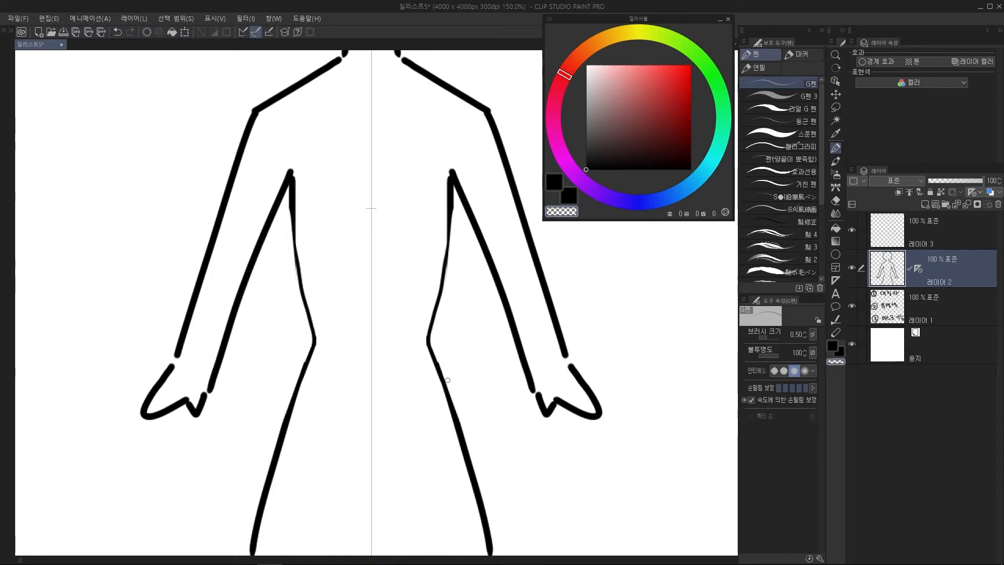
pyautogui.moveTo(437, 359); pyautogui.dragTo(466, 440)
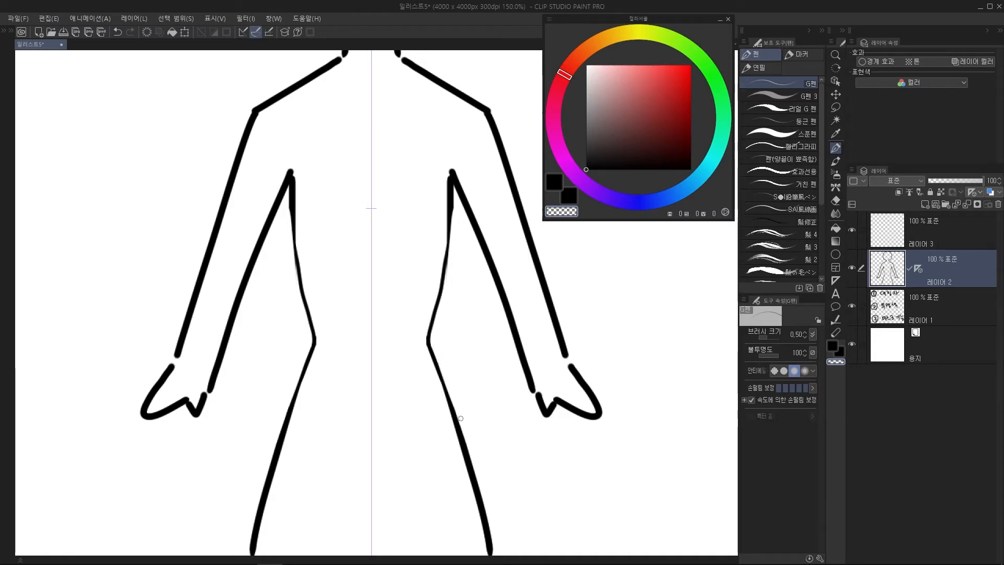
pyautogui.scroll(-2, 482, 400)
pyautogui.moveTo(489, 369); pyautogui.dragTo(508, 368)
pyautogui.moveTo(401, 337); pyautogui.dragTo(491, 340)
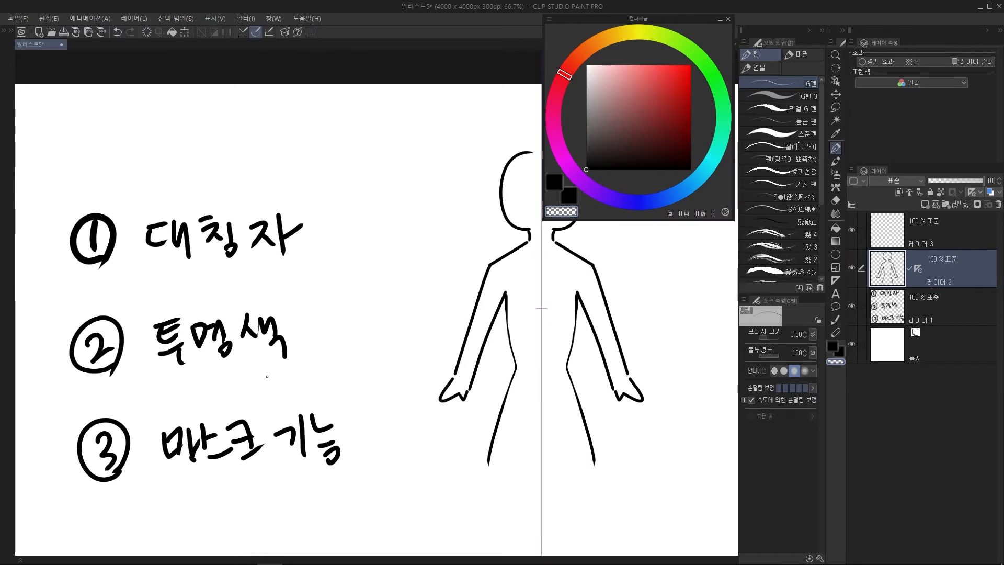
pyautogui.moveTo(306, 335); pyautogui.dragTo(282, 332)
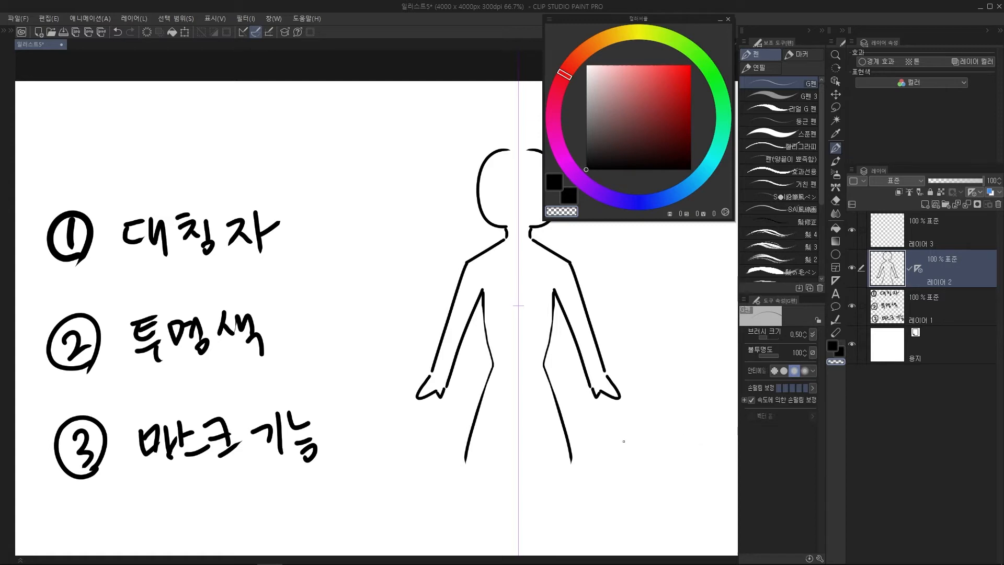
pyautogui.scroll(-1, 625, 441)
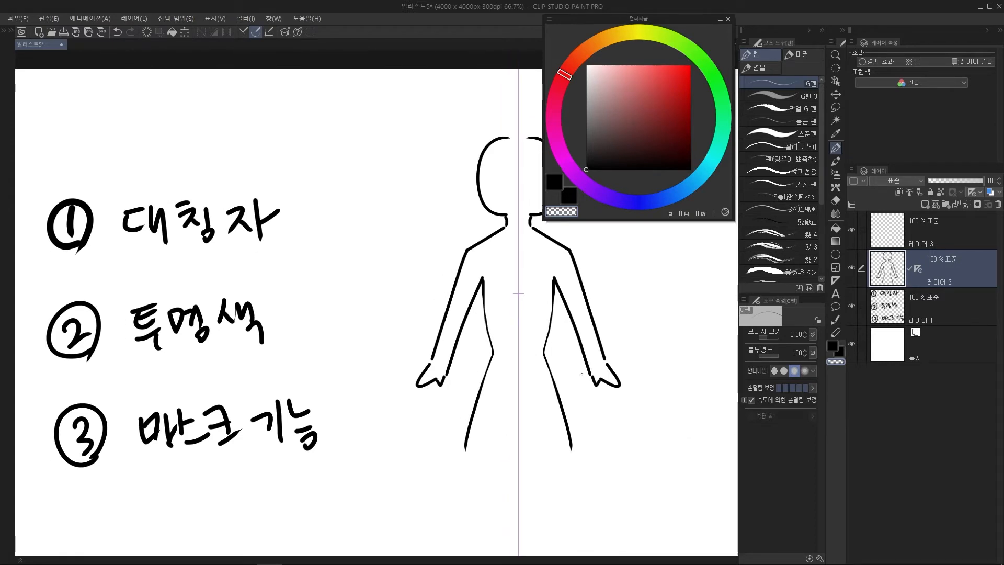
# Add a layer mask to the figure's line art layer 레이어 2
pyautogui.moveTo(634, 408); pyautogui.dragTo(612, 403)
pyautogui.moveTo(484, 312); pyautogui.dragTo(495, 291)
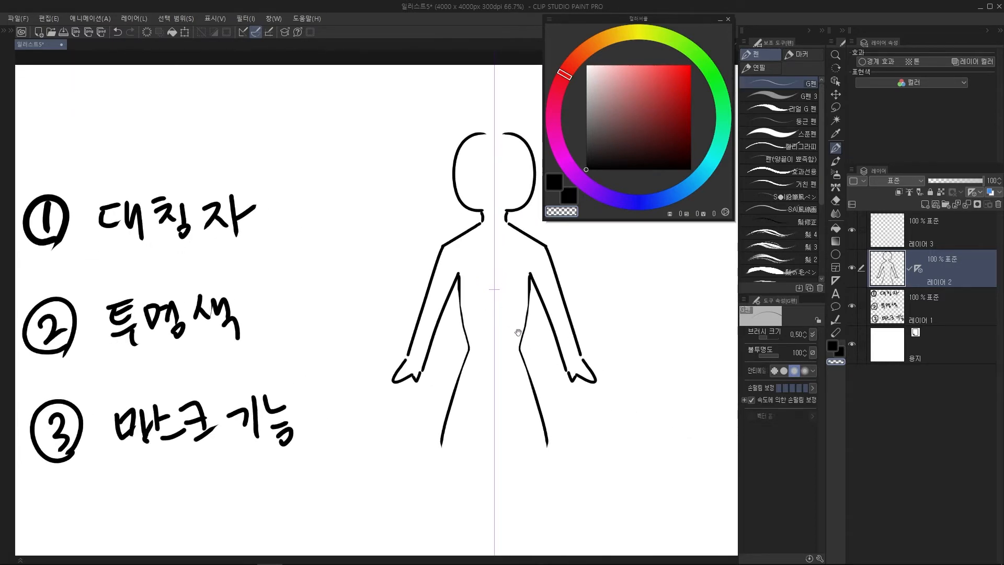
pyautogui.moveTo(516, 330); pyautogui.dragTo(544, 341)
pyautogui.moveTo(584, 371); pyautogui.dragTo(599, 368)
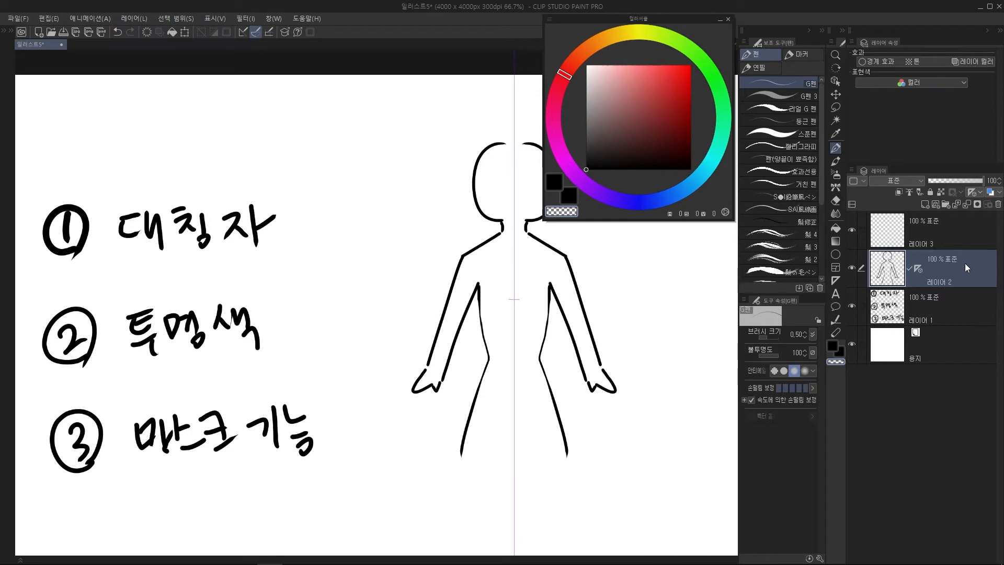
pyautogui.moveTo(654, 382); pyautogui.dragTo(601, 394)
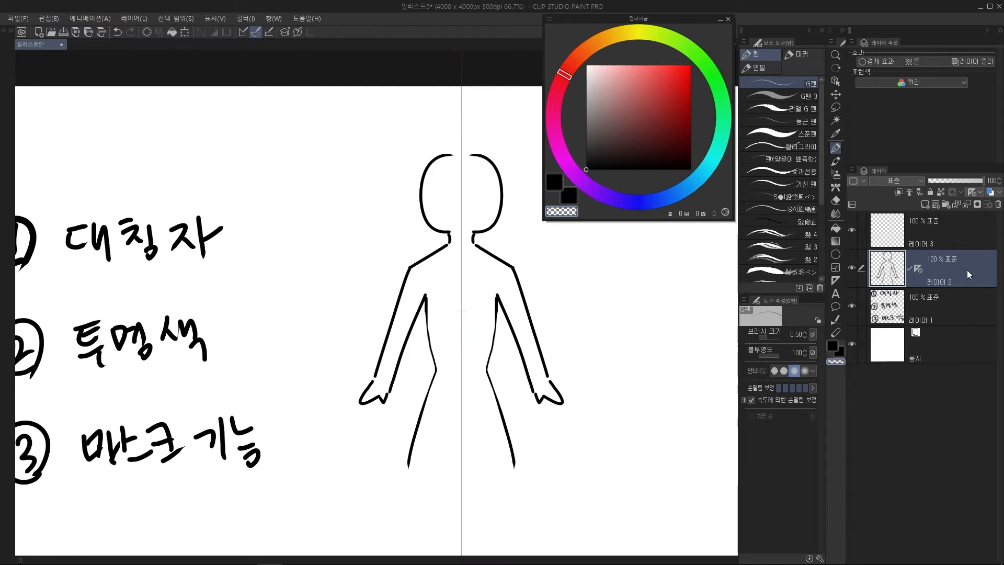
pyautogui.click(977, 204)
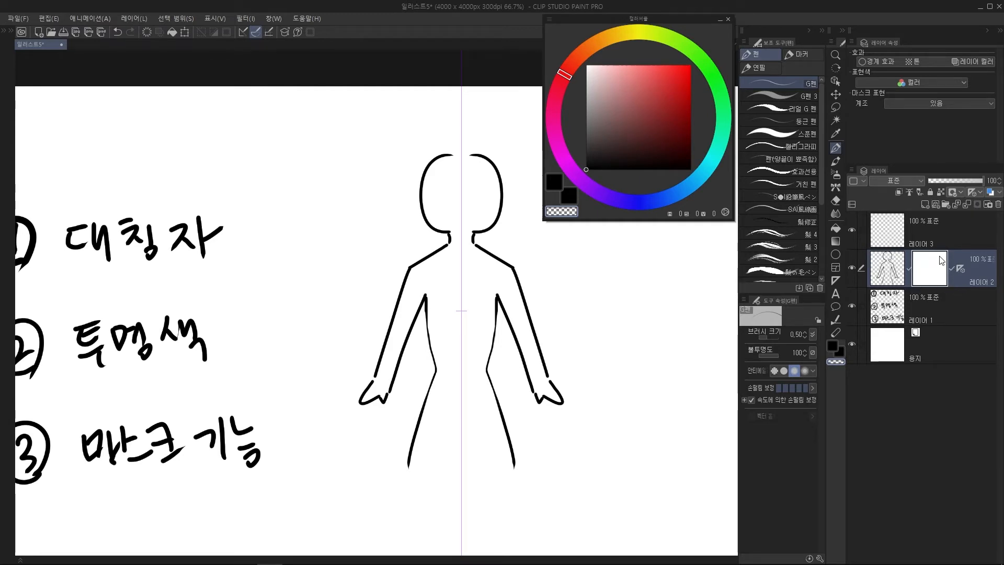
pyautogui.scroll(4, 532, 298)
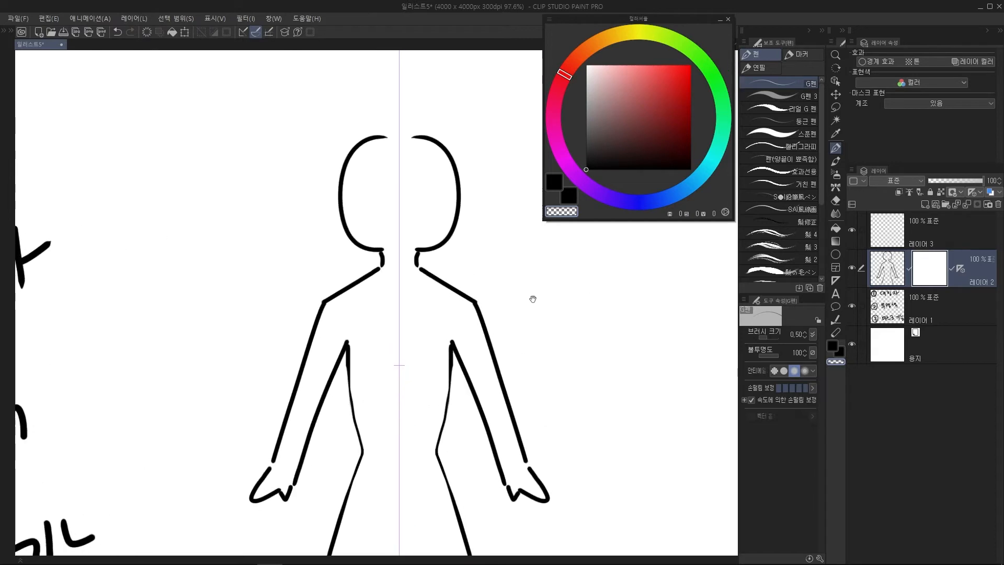
# Set the G펜 brush size to 12.00 and the drawing colour to dark red
pyautogui.press('b')
pyautogui.moveTo(510, 293); pyautogui.dragTo(471, 301)
pyautogui.press('p')
pyautogui.press(']')
pyautogui.press(']')
pyautogui.press(']')
pyautogui.press(']')
pyautogui.press(']')
pyautogui.press(']')
pyautogui.press(']')
pyautogui.press(']')
pyautogui.press(']')
pyautogui.press(']')
pyautogui.press(']')
pyautogui.press(']')
pyautogui.press(']')
pyautogui.press(']')
pyautogui.press(']')
pyautogui.moveTo(452, 315); pyautogui.dragTo(465, 297)
pyautogui.press('c')
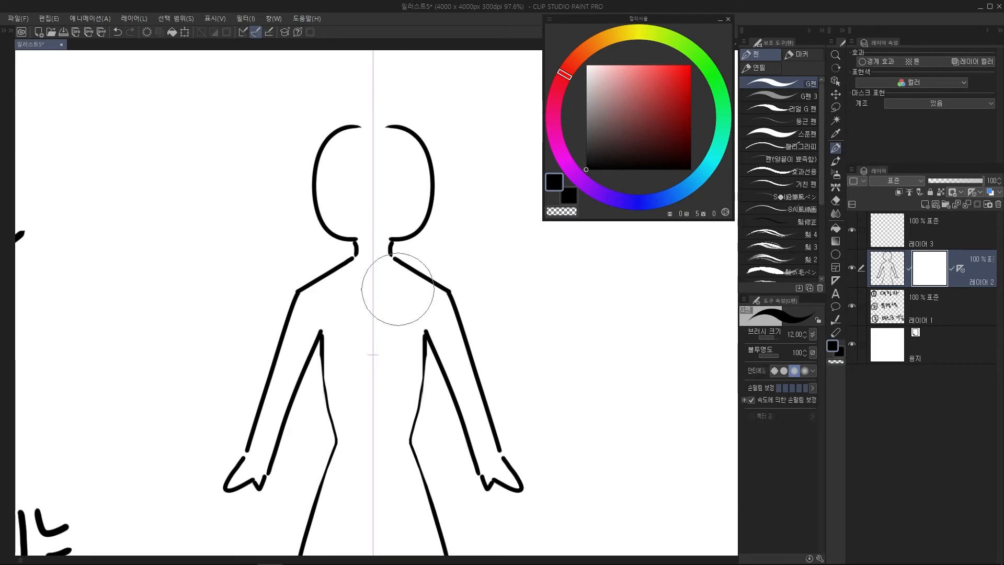
pyautogui.click(681, 109)
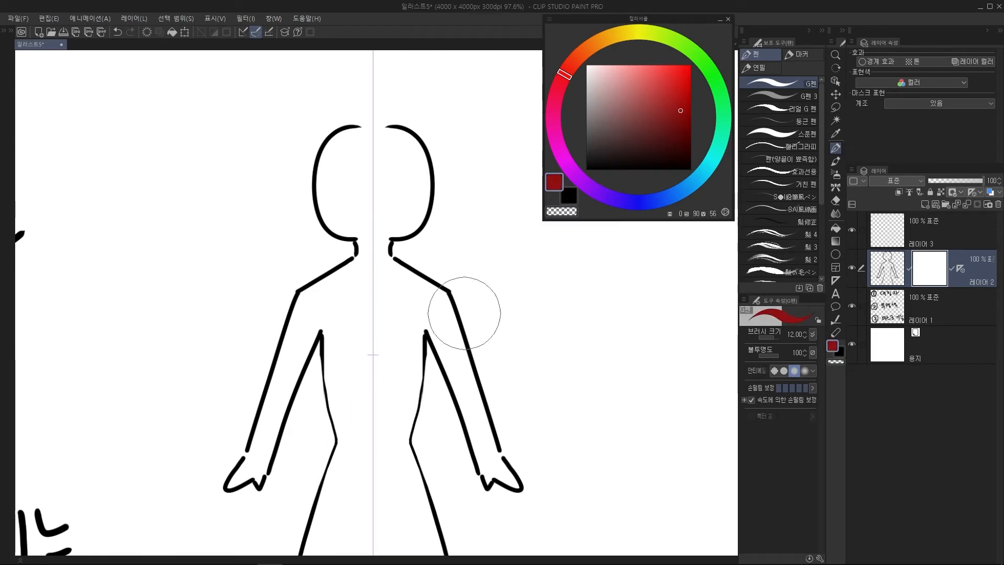
pyautogui.moveTo(469, 289); pyautogui.dragTo(484, 278)
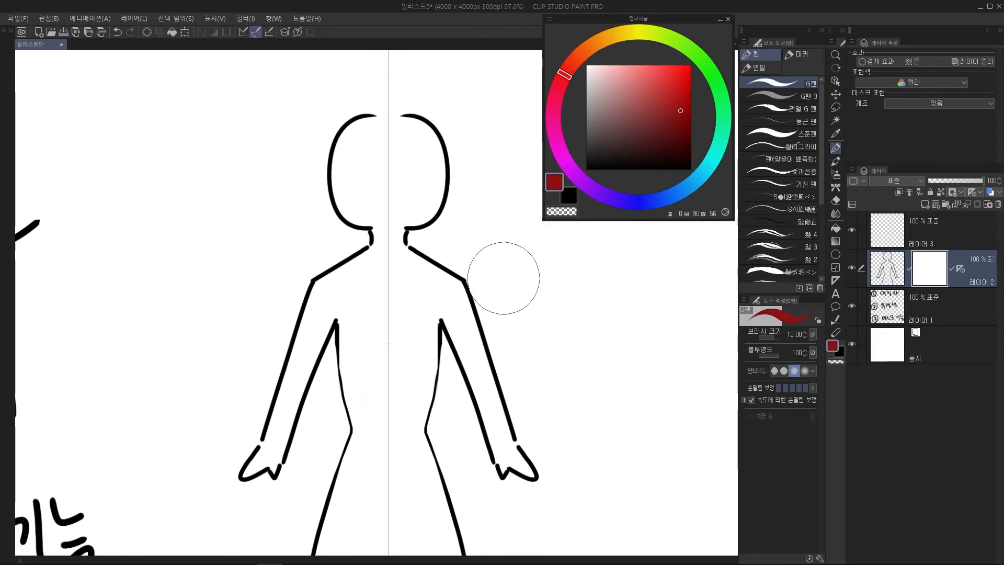
# Try hiding bands of the figure's arms and torso on the layer mask with transparent G펜 strokes, undoing each attempt
pyautogui.click(562, 212)
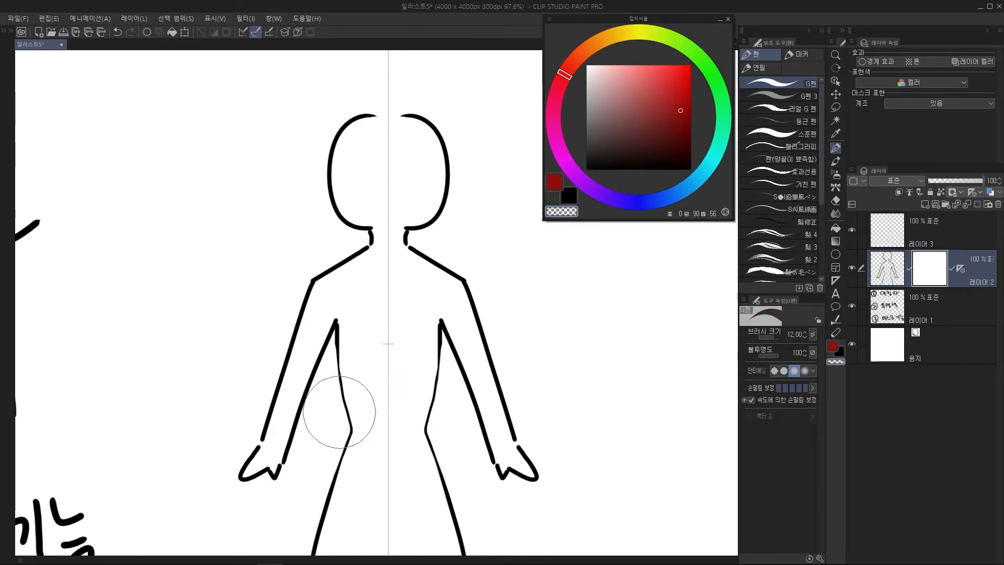
pyautogui.moveTo(324, 432); pyautogui.dragTo(569, 291)
pyautogui.hotkey('ctrl', 'z')
pyautogui.moveTo(320, 468); pyautogui.dragTo(630, 278)
pyautogui.hotkey('ctrl', 'z')
pyautogui.moveTo(341, 507); pyautogui.dragTo(663, 271)
pyautogui.moveTo(522, 338); pyautogui.dragTo(456, 338)
pyautogui.hotkey('ctrl', 'z')
pyautogui.hotkey('ctrl', 'z')
pyautogui.moveTo(358, 436)
pyautogui.mouseDown()
pyautogui.moveTo(369, 377)
pyautogui.moveTo(379, 401)
pyautogui.moveTo(457, 345)
pyautogui.mouseUp()
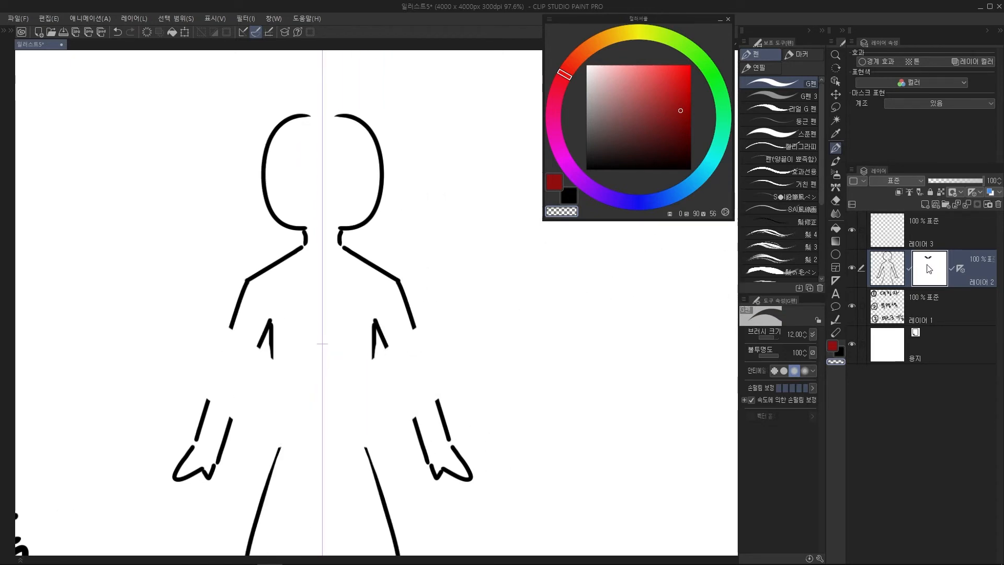
pyautogui.hotkey('ctrl', 'z')
pyautogui.moveTo(381, 438); pyautogui.dragTo(610, 332)
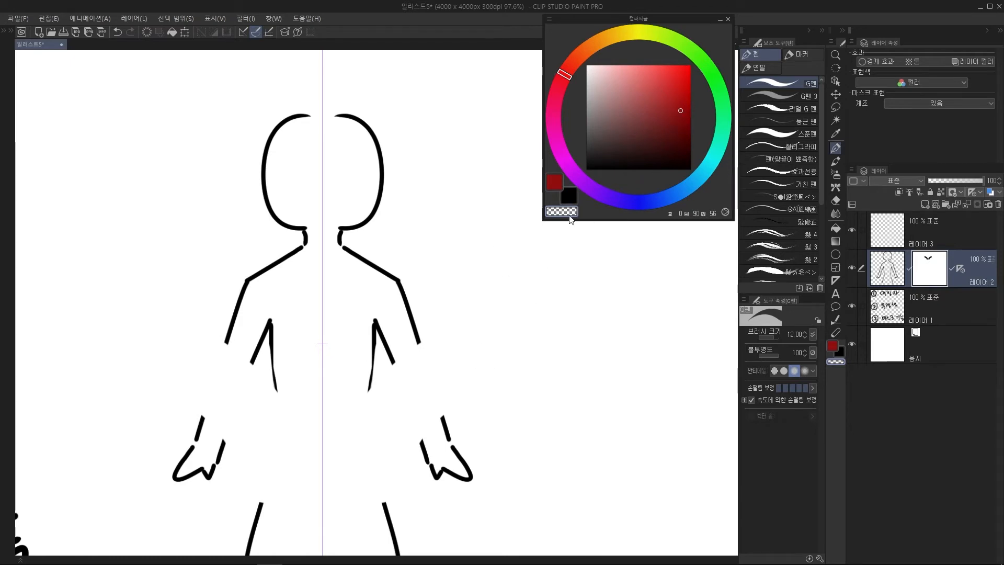
pyautogui.hotkey('ctrl', 'z')
pyautogui.moveTo(393, 426); pyautogui.dragTo(500, 316)
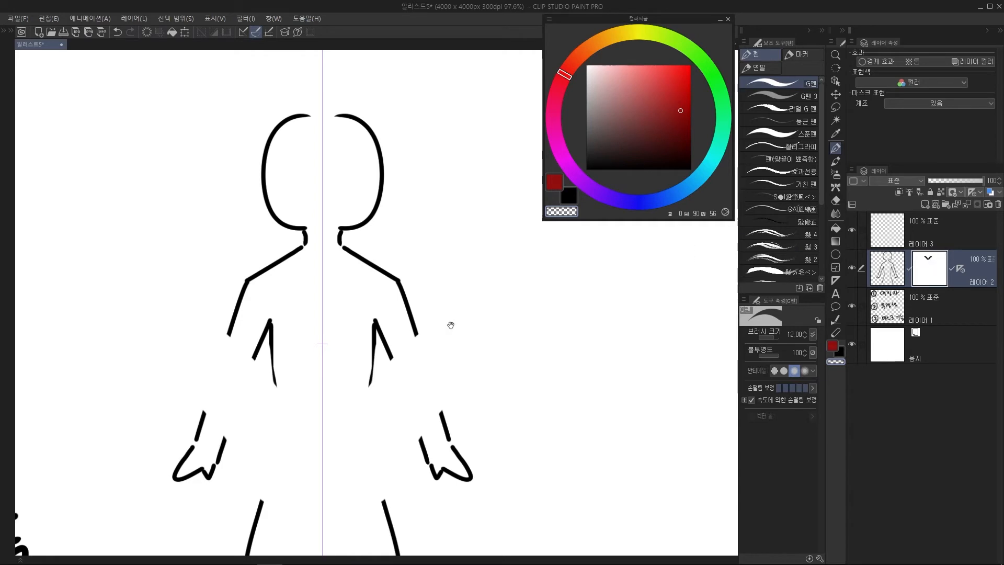
pyautogui.moveTo(502, 303); pyautogui.dragTo(549, 279)
pyautogui.hotkey('ctrl', 'z')
# Try masking out the figure's right-hand arm and torso side with the 러프 eraser at size 20.00, and undo the strokes
pyautogui.press('e')
pyautogui.press(']')
pyautogui.press(']')
pyautogui.press(']')
pyautogui.press(']')
pyautogui.press(']')
pyautogui.press(']')
pyautogui.press(']')
pyautogui.moveTo(491, 351)
pyautogui.mouseDown()
pyautogui.moveTo(466, 349)
pyautogui.moveTo(509, 327)
pyautogui.moveTo(431, 441)
pyautogui.moveTo(516, 381)
pyautogui.mouseUp()
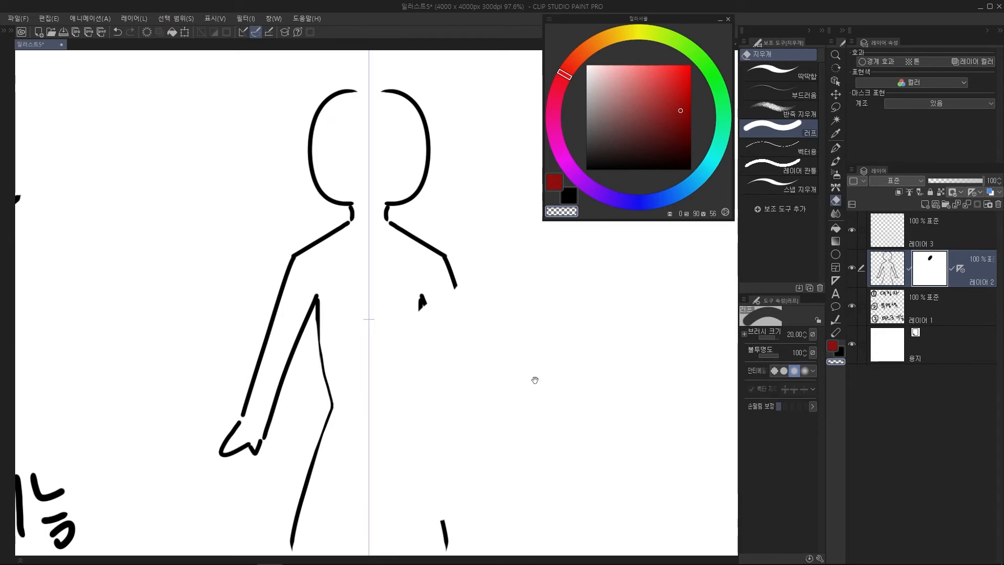
pyautogui.scroll(-1, 543, 376)
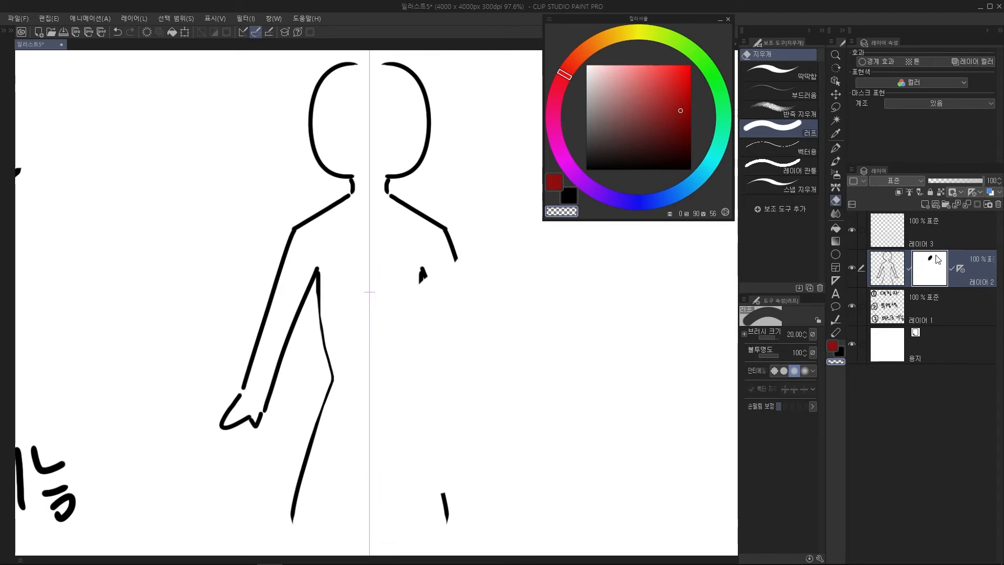
pyautogui.hotkey('ctrl', 'z')
pyautogui.hotkey('ctrl', 'z')
pyautogui.hotkey('ctrl', 'z')
pyautogui.moveTo(464, 444); pyautogui.dragTo(460, 443)
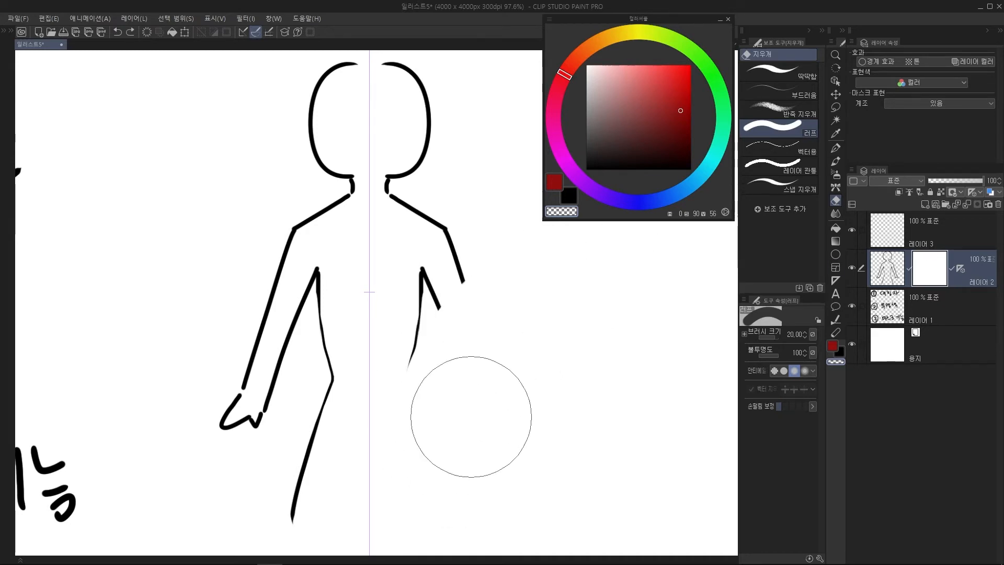
pyautogui.hotkey('ctrl', 'z')
# Try masking out the right-hand arm and most of the body with the 러프 eraser, and undo the strokes
pyautogui.moveTo(515, 347); pyautogui.dragTo(562, 361)
pyautogui.moveTo(493, 451)
pyautogui.mouseDown()
pyautogui.moveTo(534, 344)
pyautogui.moveTo(510, 389)
pyautogui.moveTo(595, 304)
pyautogui.moveTo(507, 374)
pyautogui.moveTo(624, 289)
pyautogui.moveTo(547, 348)
pyautogui.moveTo(610, 308)
pyautogui.mouseUp()
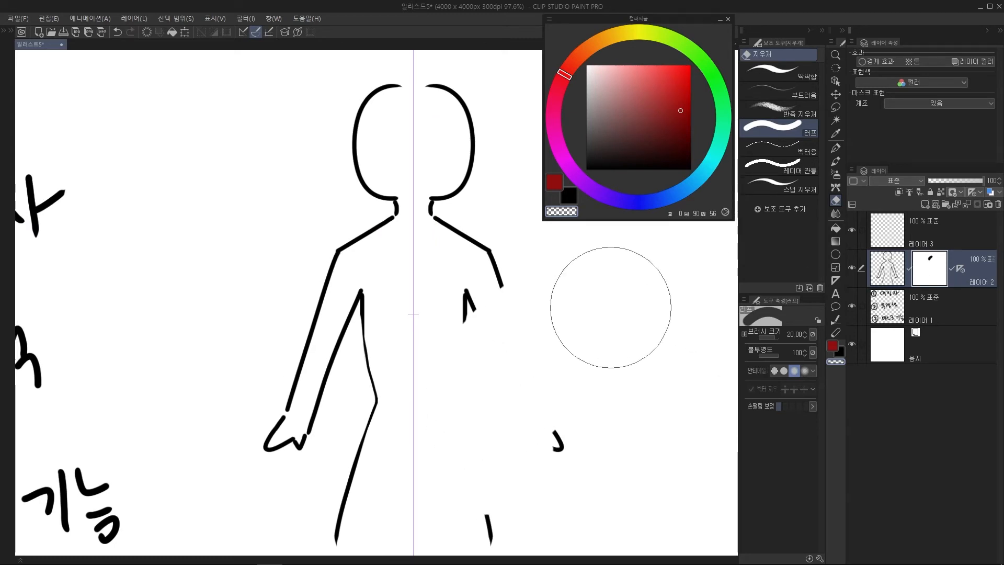
pyautogui.moveTo(584, 354); pyautogui.dragTo(549, 345)
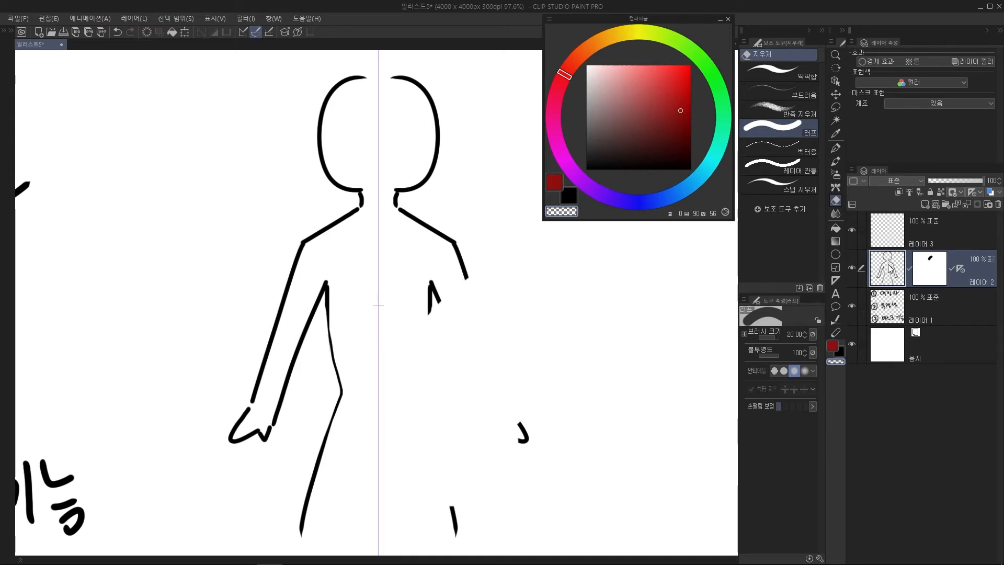
pyautogui.click(936, 270)
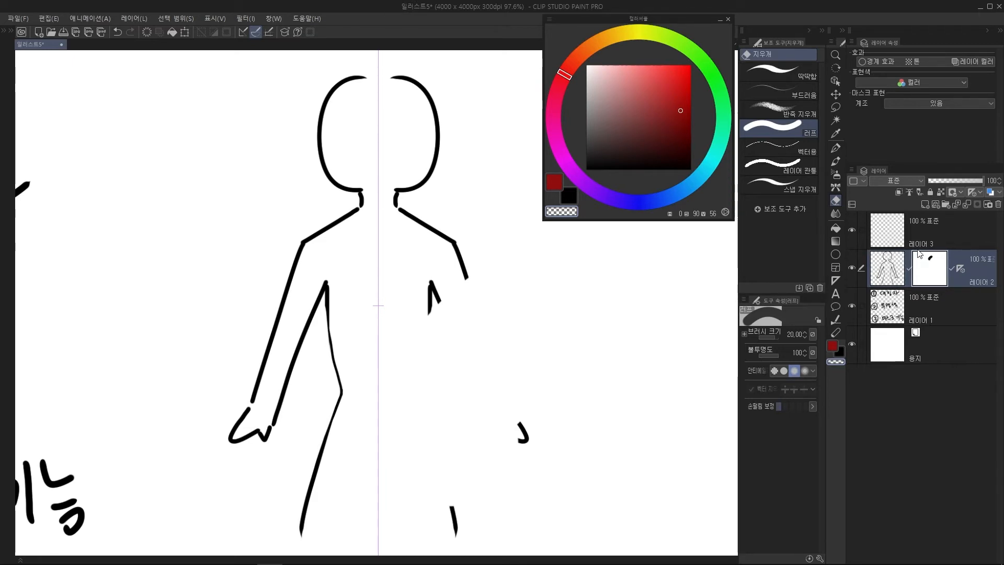
pyautogui.moveTo(455, 336)
pyautogui.mouseDown()
pyautogui.moveTo(487, 306)
pyautogui.moveTo(474, 231)
pyautogui.moveTo(422, 235)
pyautogui.moveTo(323, 401)
pyautogui.moveTo(278, 338)
pyautogui.moveTo(425, 208)
pyautogui.mouseUp()
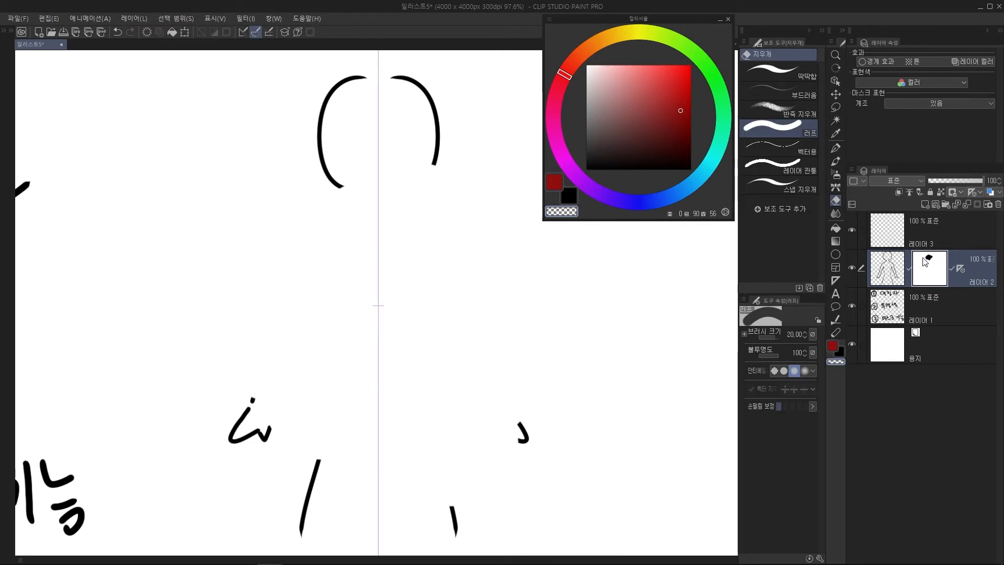
pyautogui.hotkey('ctrl', 'z')
pyautogui.hotkey('ctrl', 'z')
pyautogui.moveTo(565, 381); pyautogui.dragTo(543, 370)
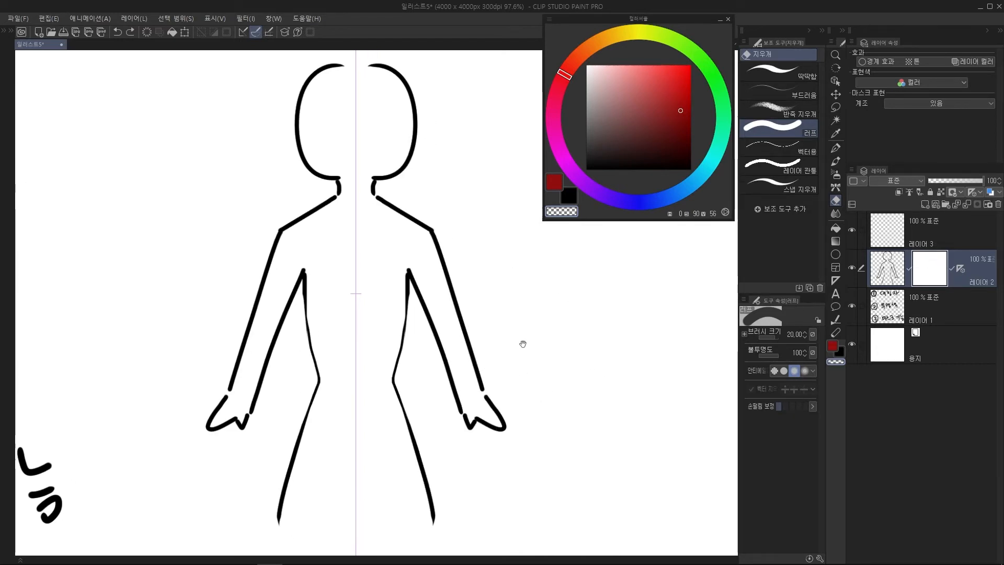
# Load the layer mask of 레이어 2 as a selection
pyautogui.scroll(-4, 522, 343)
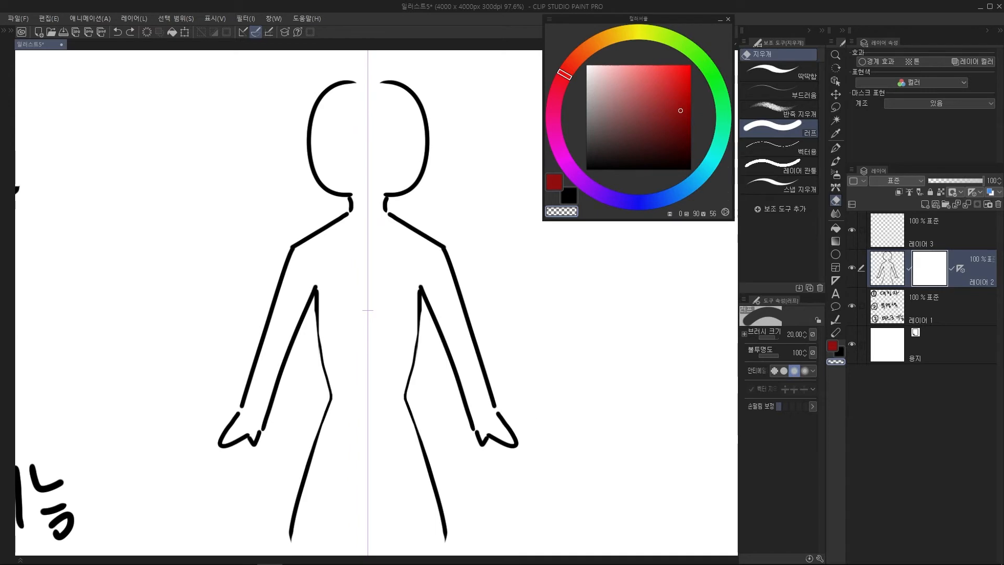
pyautogui.keyDown('ctrl'); pyautogui.click(930, 277); pyautogui.keyUp('ctrl')
pyautogui.moveTo(256, 275); pyautogui.dragTo(370, 233)
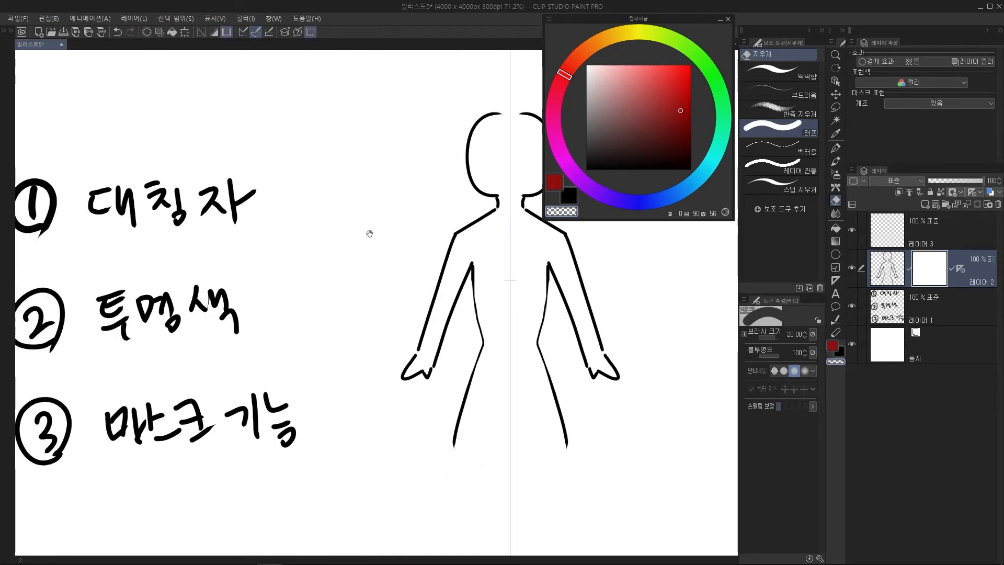
pyautogui.scroll(-3, 368, 231)
pyautogui.scroll(3, 422, 170)
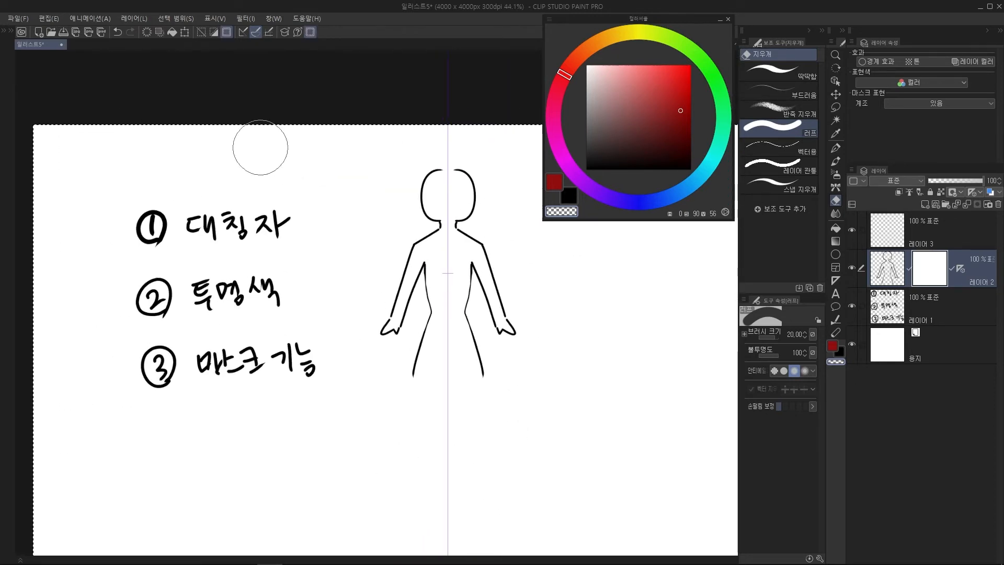
pyautogui.scroll(2, 492, 262)
pyautogui.moveTo(524, 340); pyautogui.dragTo(491, 325)
pyautogui.scroll(-1, 491, 324)
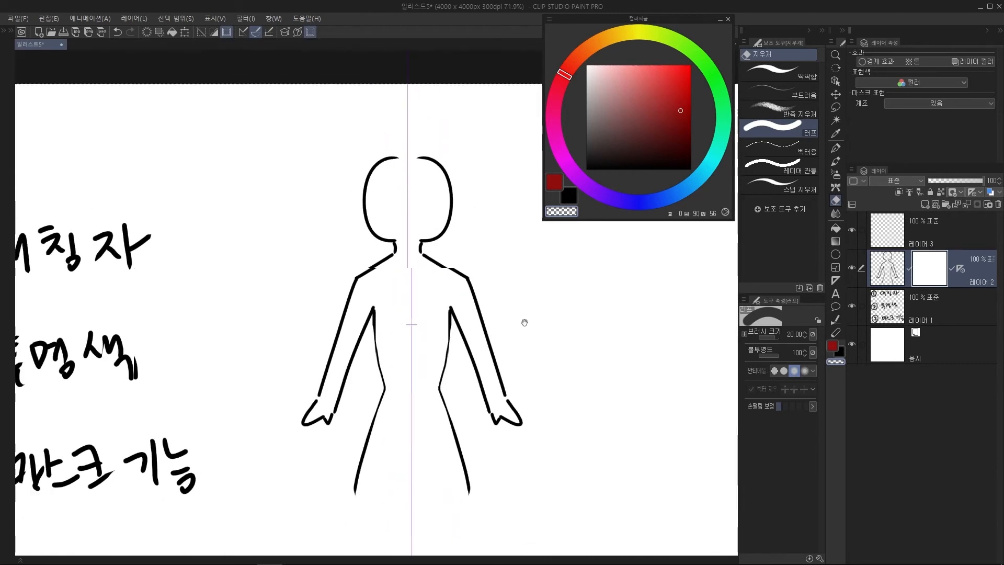
pyautogui.scroll(1, 524, 323)
# Clear the selected mask area to hide the whole figure, undo the clearing and deselect
pyautogui.press('Delete')
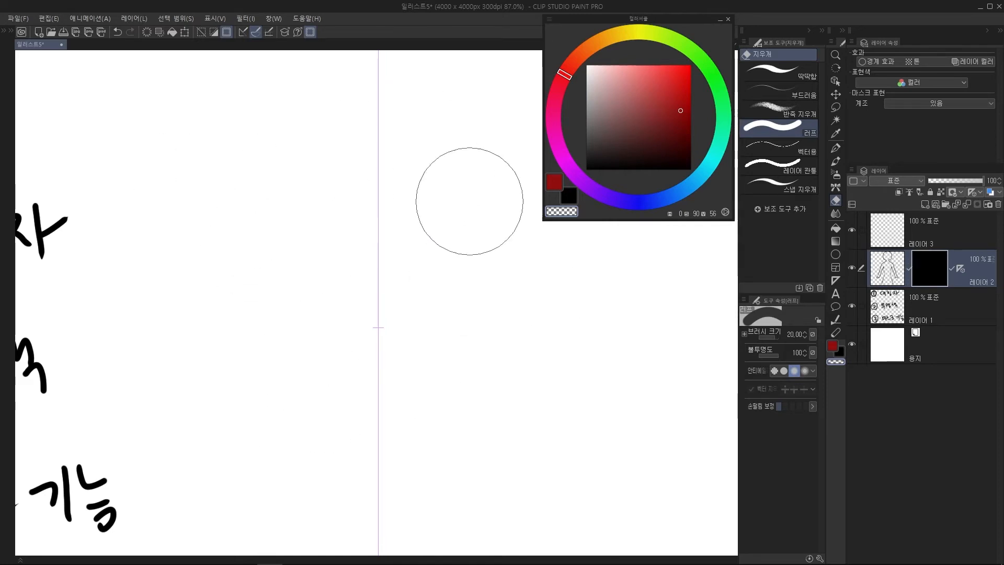
pyautogui.hotkey('ctrl', 'z')
pyautogui.moveTo(506, 352); pyautogui.dragTo(509, 363)
pyautogui.hotkey('ctrl', 'd')
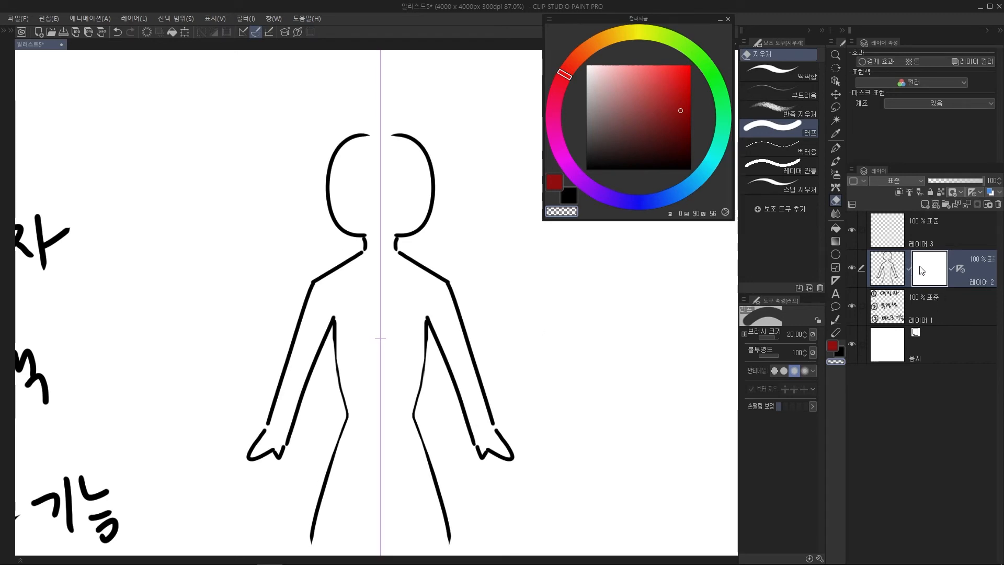
# Mask out the figure's right-hand arm and hand with the 러프 eraser at size 7.00, keeping the torso line
pyautogui.press('p')
pyautogui.moveTo(425, 296); pyautogui.dragTo(437, 293)
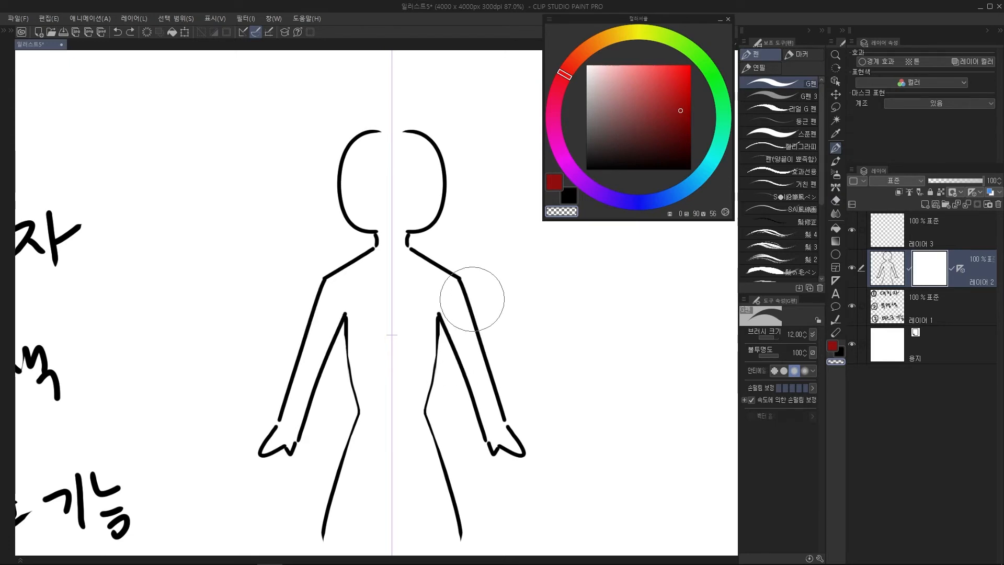
pyautogui.press('e')
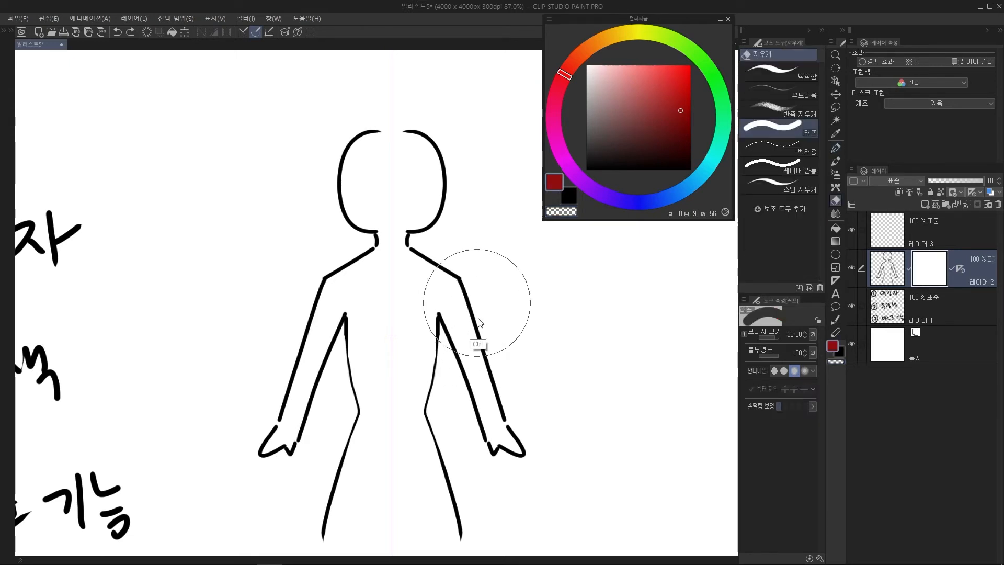
pyautogui.press('[')
pyautogui.press('[')
pyautogui.press('[')
pyautogui.press('[')
pyautogui.press('[')
pyautogui.press('[')
pyautogui.hotkey('ctrl', 'z')
pyautogui.moveTo(458, 309)
pyautogui.mouseDown()
pyautogui.moveTo(463, 360)
pyautogui.moveTo(460, 306)
pyautogui.moveTo(486, 449)
pyautogui.moveTo(494, 408)
pyautogui.moveTo(469, 295)
pyautogui.moveTo(512, 382)
pyautogui.moveTo(517, 443)
pyautogui.mouseUp()
pyautogui.moveTo(535, 386); pyautogui.dragTo(530, 364)
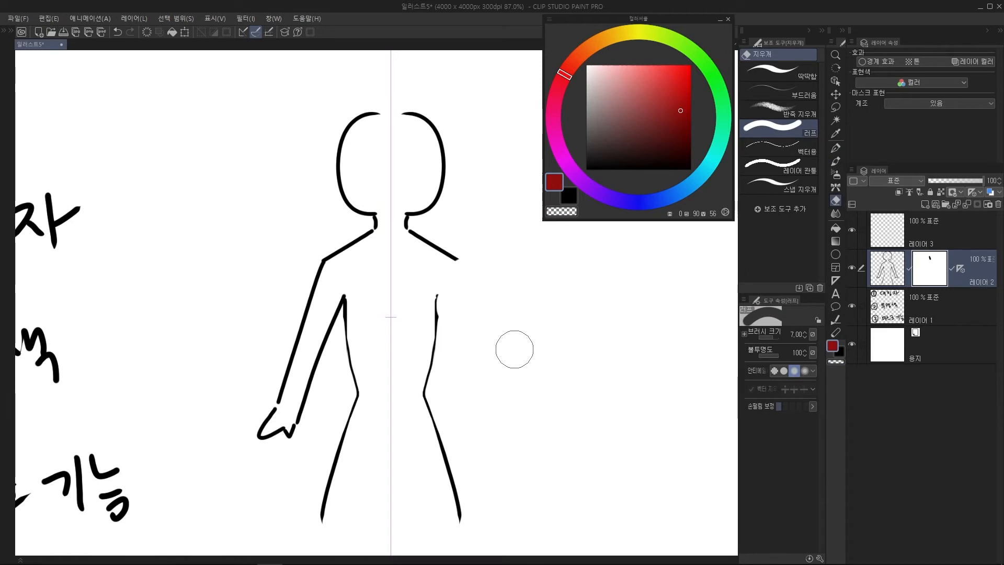
# Examine the shoulder and armpit edges beside the masked-out arm and return to the G펜
pyautogui.press('k')
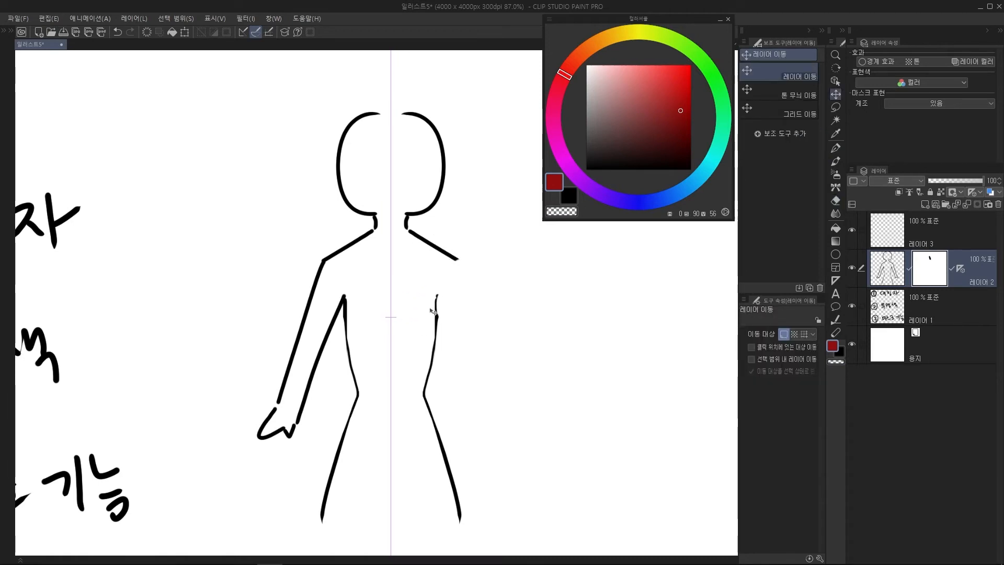
pyautogui.scroll(3, 447, 314)
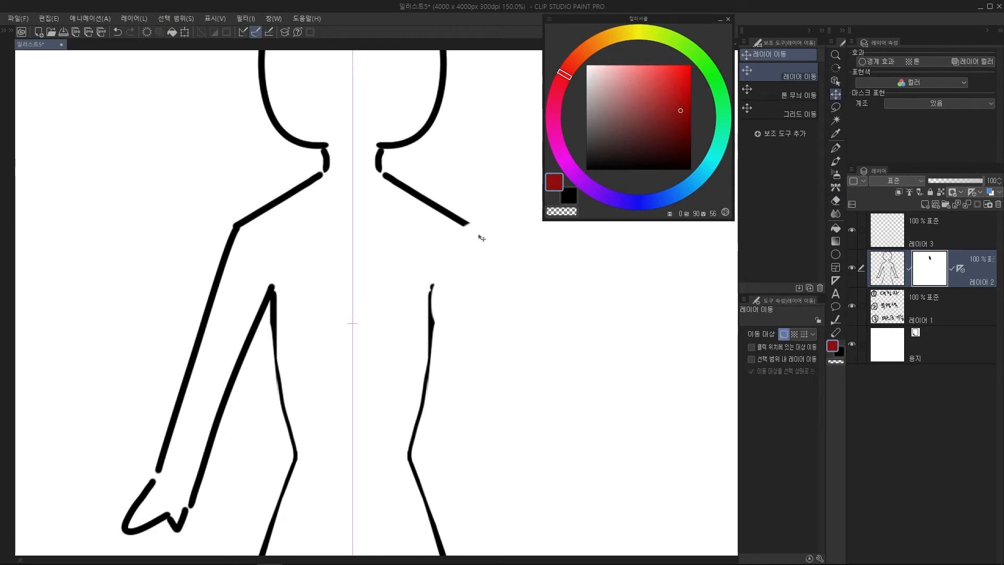
pyautogui.moveTo(589, 352); pyautogui.dragTo(546, 345)
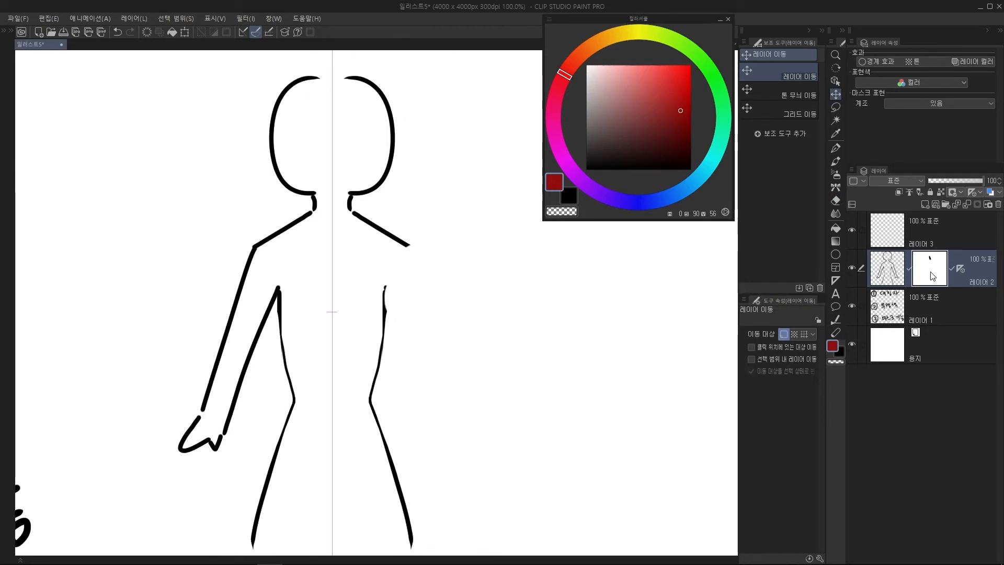
pyautogui.scroll(1, 413, 291)
pyautogui.press('p')
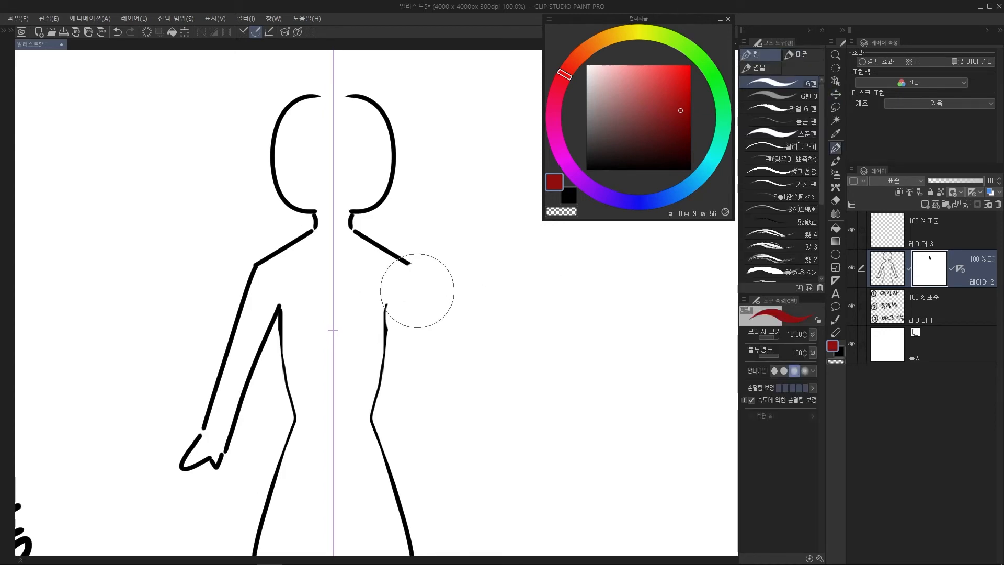
pyautogui.moveTo(399, 300); pyautogui.dragTo(403, 298)
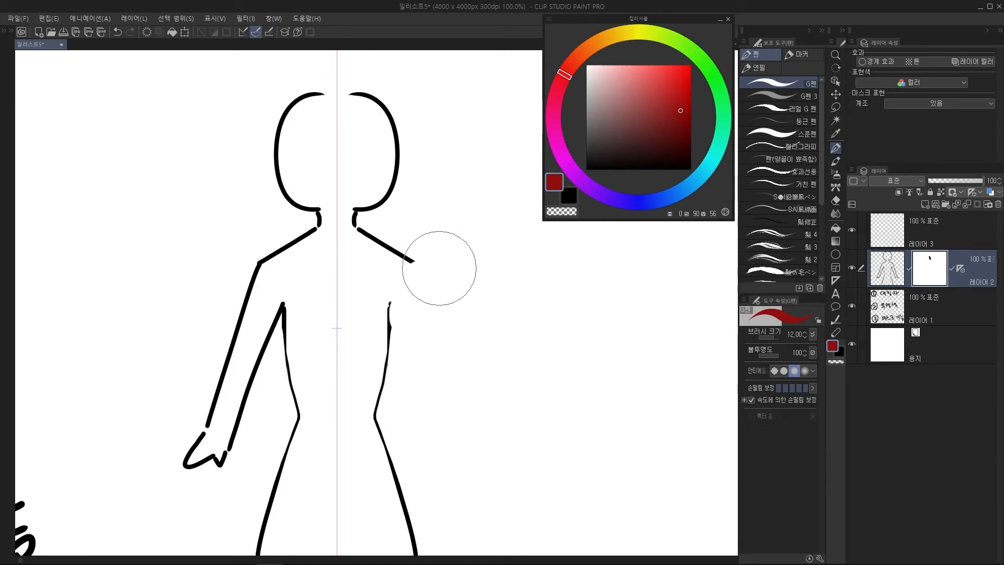
pyautogui.moveTo(431, 303); pyautogui.dragTo(448, 282)
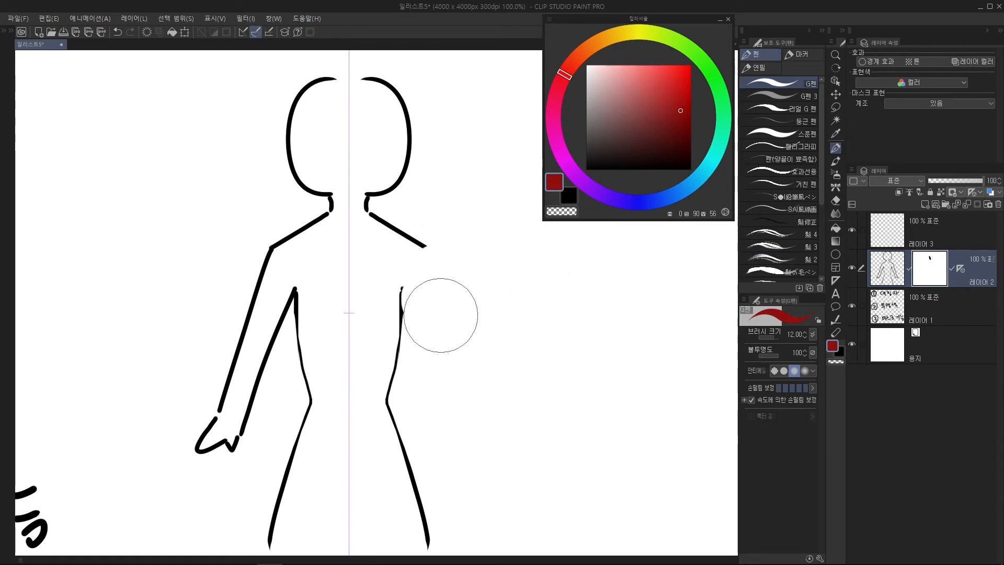
# Set the drawing colour to pure red (0, 100, 100), paint the masked upper arm back in on the mask and undo the strokes
pyautogui.moveTo(648, 100); pyautogui.dragTo(702, 72)
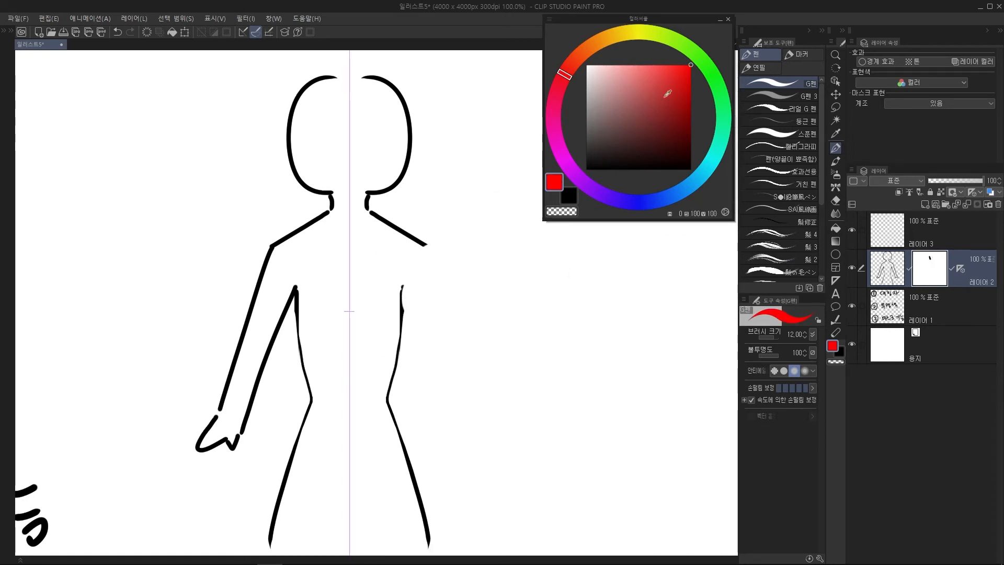
pyautogui.moveTo(374, 288)
pyautogui.mouseDown()
pyautogui.moveTo(464, 233)
pyautogui.moveTo(497, 251)
pyautogui.moveTo(486, 271)
pyautogui.moveTo(527, 260)
pyautogui.moveTo(519, 221)
pyautogui.mouseUp()
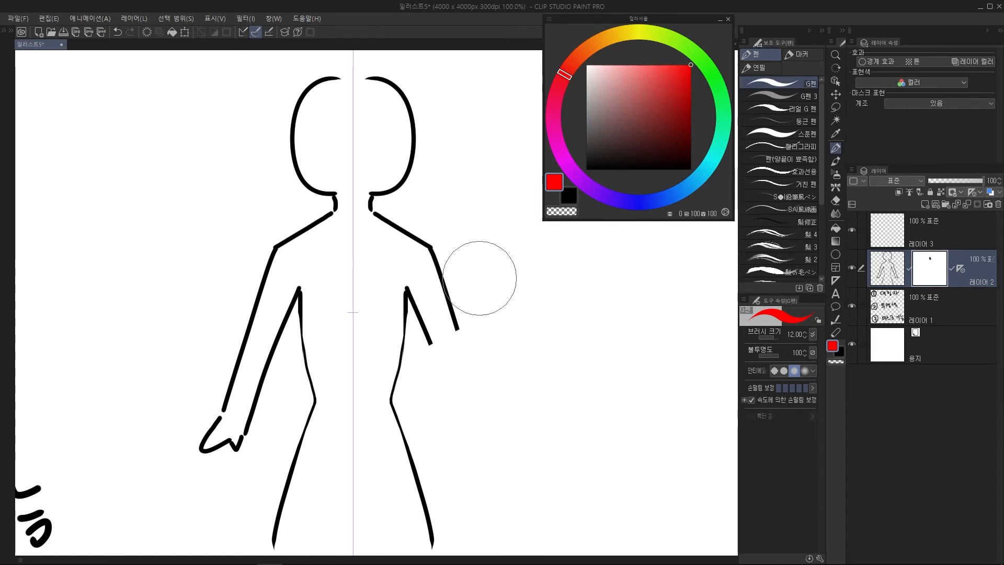
pyautogui.hotkey('ctrl', 'z')
pyautogui.hotkey('ctrl', 'z')
pyautogui.hotkey('ctrl', 'z')
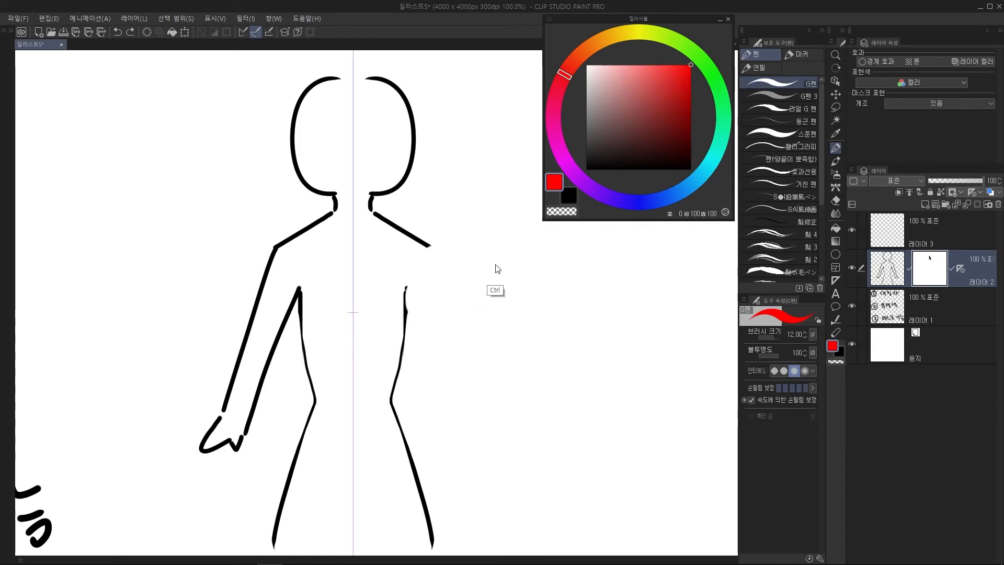
# Try moving the figure together with its linked mask using 레이어 이동, and undo the move
pyautogui.moveTo(491, 303); pyautogui.dragTo(520, 299)
pyautogui.click(903, 270)
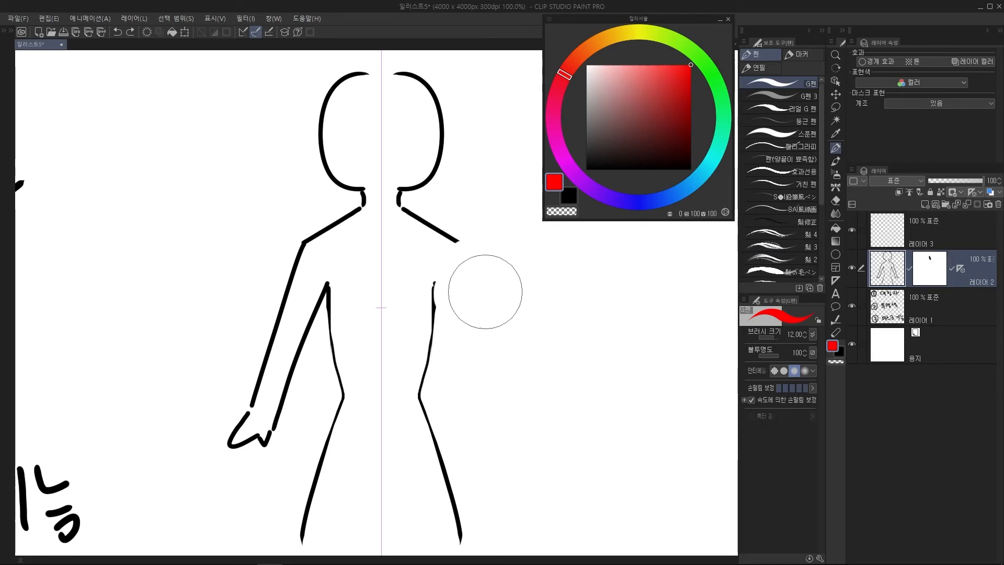
pyautogui.moveTo(549, 360); pyautogui.dragTo(559, 365)
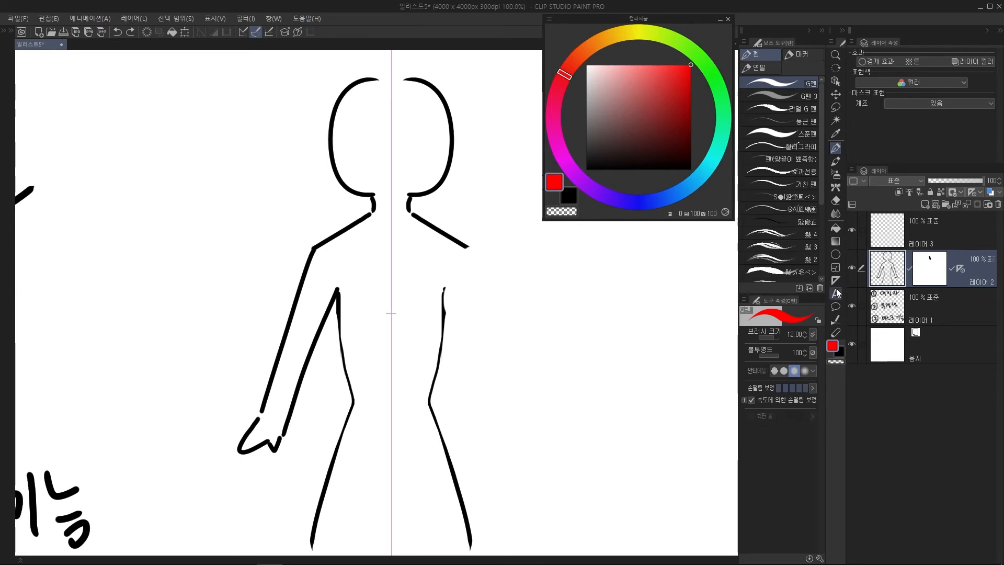
pyautogui.press('k')
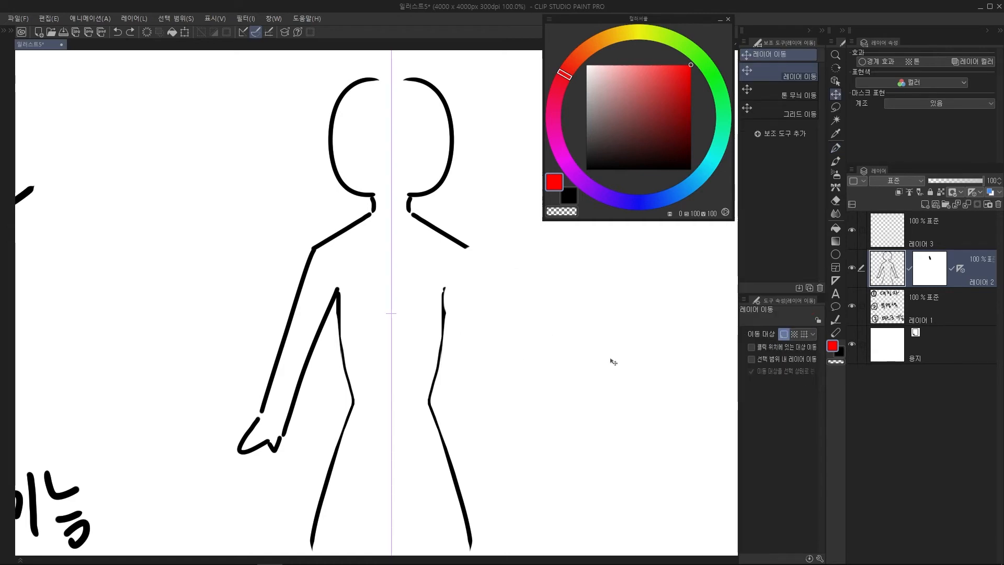
pyautogui.moveTo(454, 473); pyautogui.dragTo(477, 488)
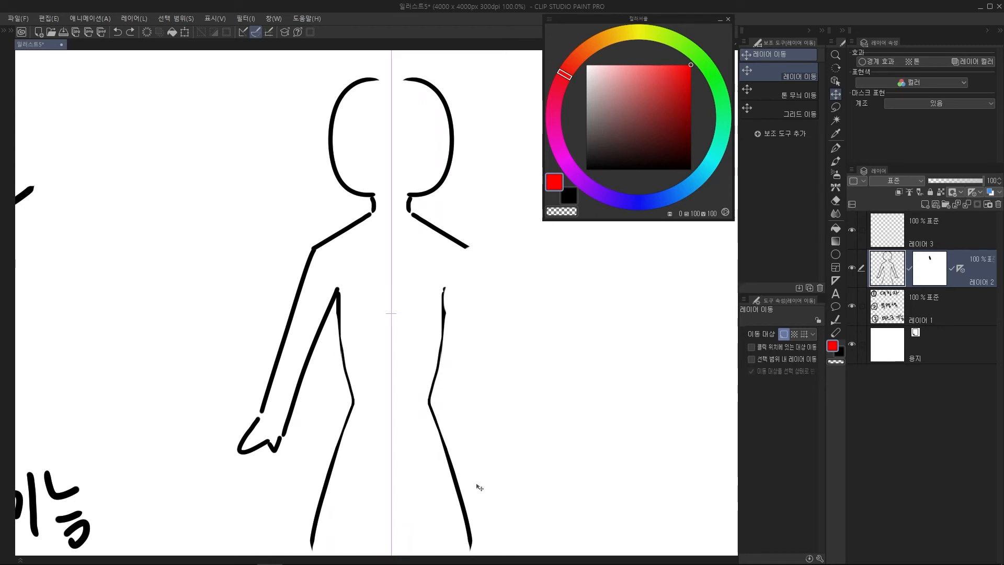
pyautogui.click(929, 266)
pyautogui.click(899, 271)
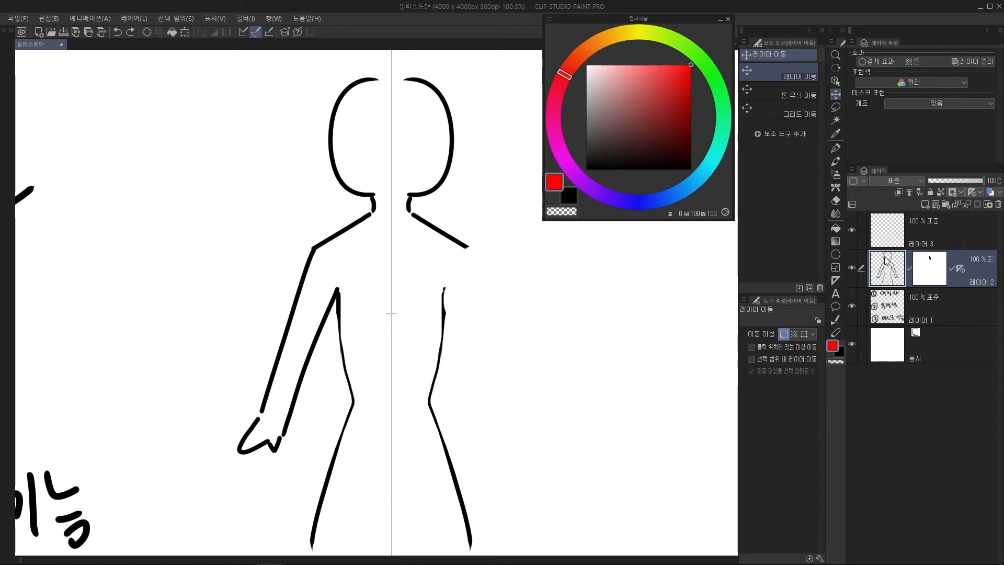
pyautogui.click(929, 275)
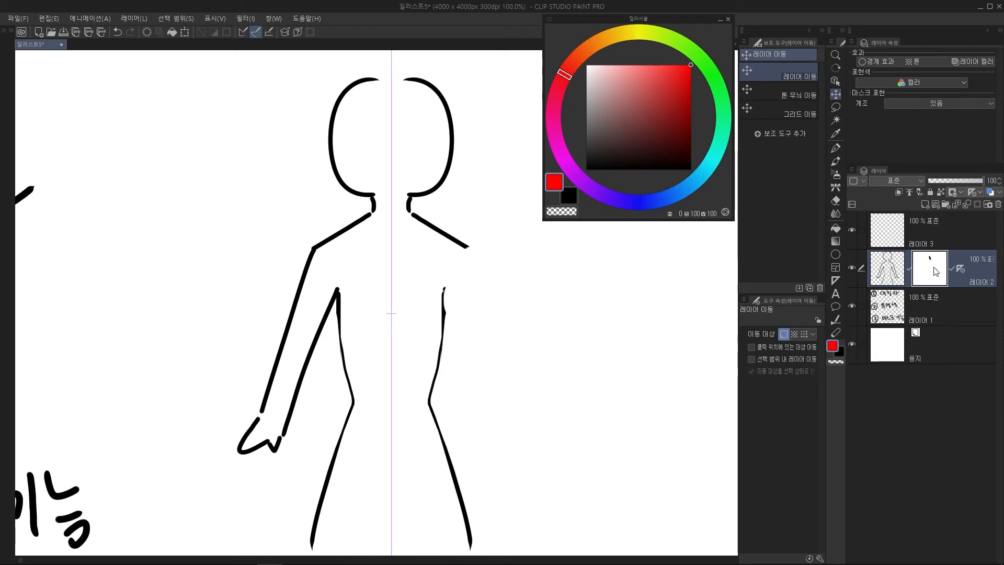
pyautogui.click(892, 278)
pyautogui.moveTo(429, 365); pyautogui.dragTo(485, 343)
pyautogui.hotkey('ctrl', 'z')
# Unlink the mask from 레이어 2, move the figure independently of the mask, undo the moves and restore the link
pyautogui.click(910, 269)
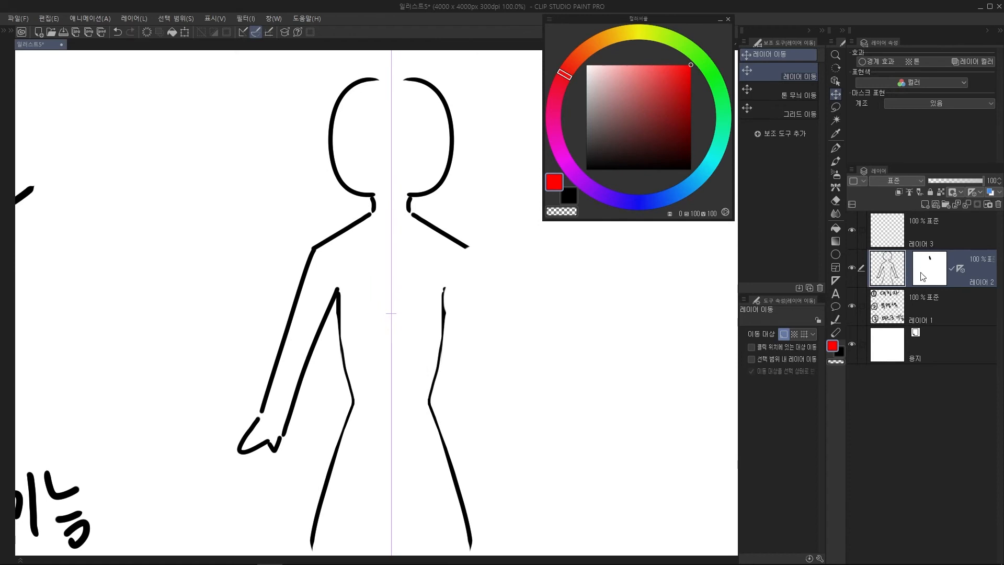
pyautogui.moveTo(326, 477)
pyautogui.mouseDown()
pyautogui.moveTo(318, 449)
pyautogui.moveTo(331, 461)
pyautogui.moveTo(320, 477)
pyautogui.mouseUp()
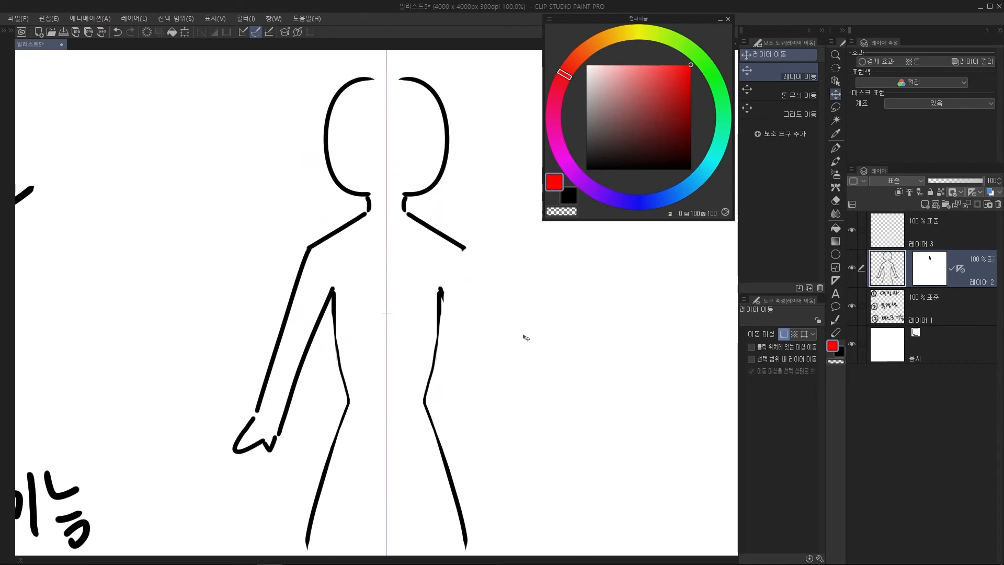
pyautogui.moveTo(322, 471); pyautogui.dragTo(309, 403)
pyautogui.scroll(-4, 330, 448)
pyautogui.scroll(3, 352, 254)
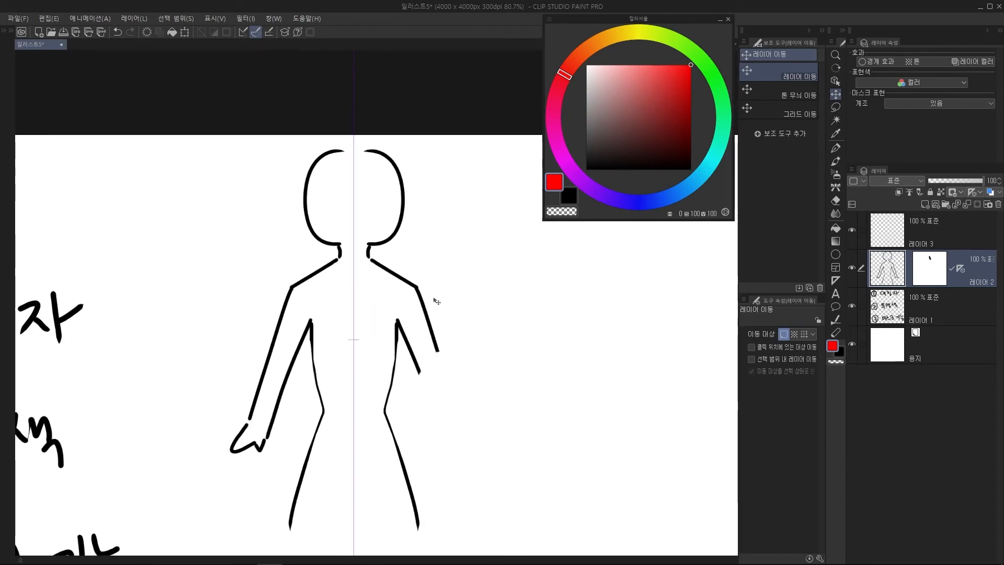
pyautogui.moveTo(406, 418); pyautogui.dragTo(442, 340)
pyautogui.scroll(-2, 455, 338)
pyautogui.scroll(1, 493, 298)
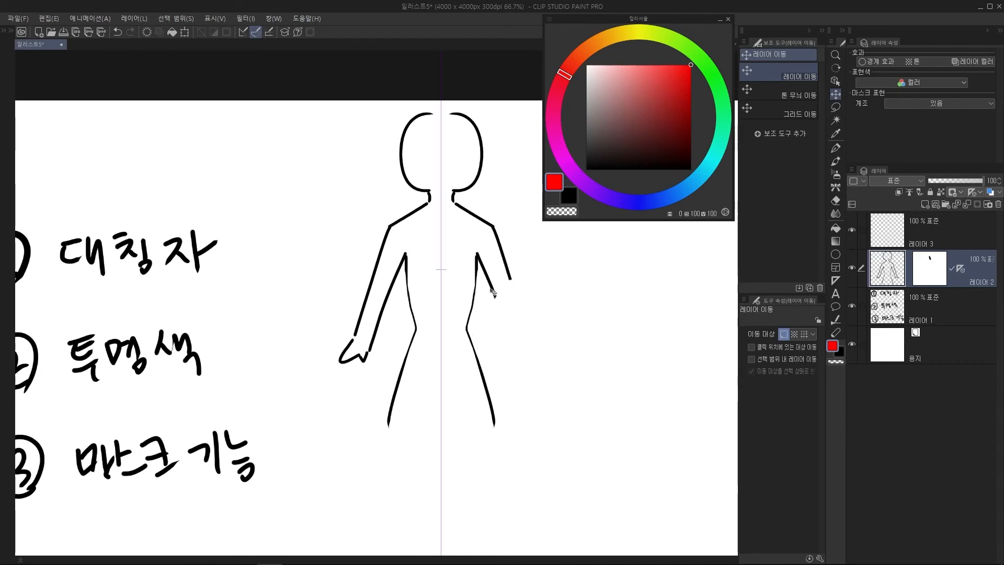
pyautogui.scroll(-2, 447, 270)
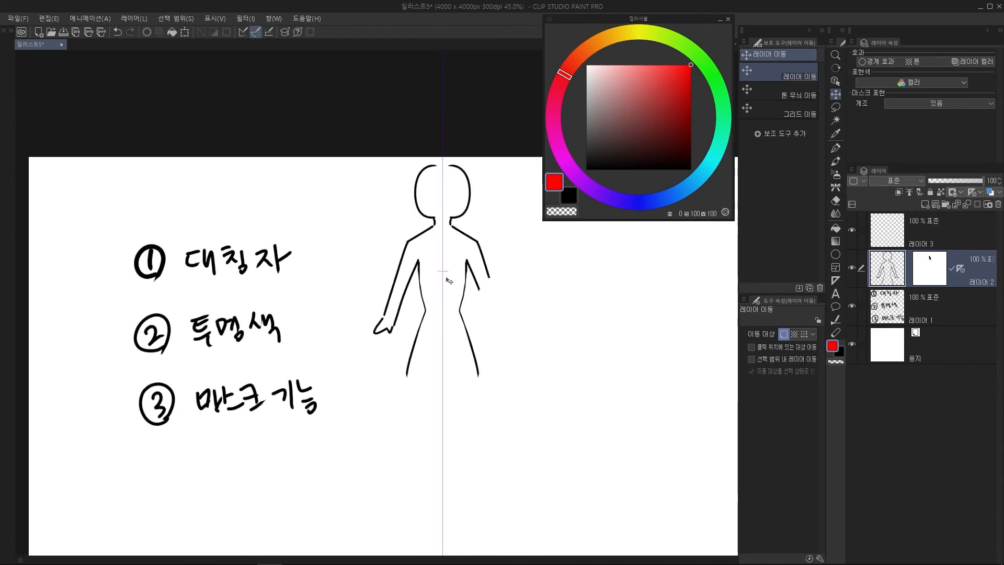
pyautogui.scroll(2, 449, 282)
pyautogui.moveTo(453, 287); pyautogui.dragTo(465, 276)
pyautogui.hotkey('ctrl', 'z')
pyautogui.moveTo(554, 337); pyautogui.dragTo(519, 307)
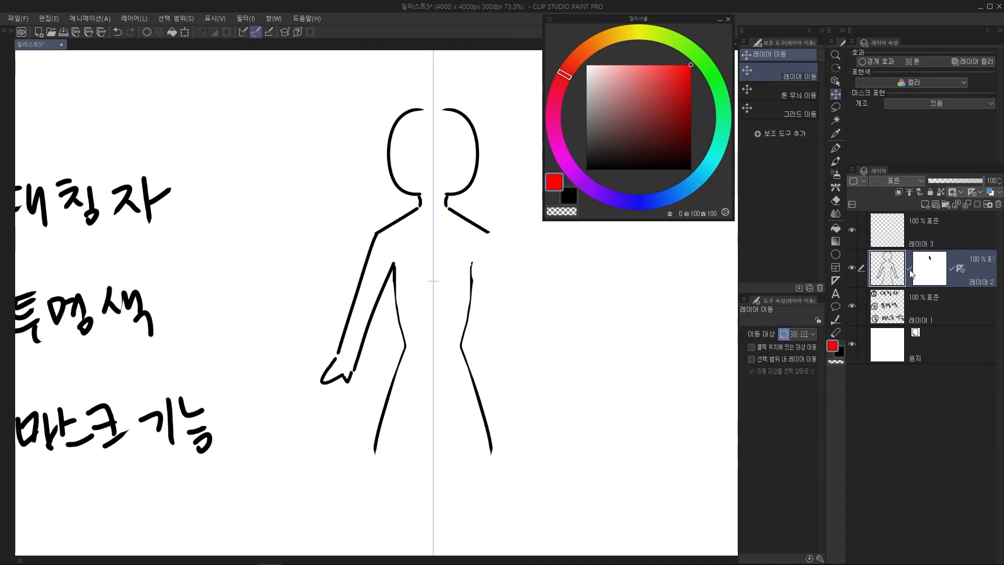
# Try shifting the figure with the mask linked so both move together
pyautogui.moveTo(479, 401); pyautogui.dragTo(425, 346)
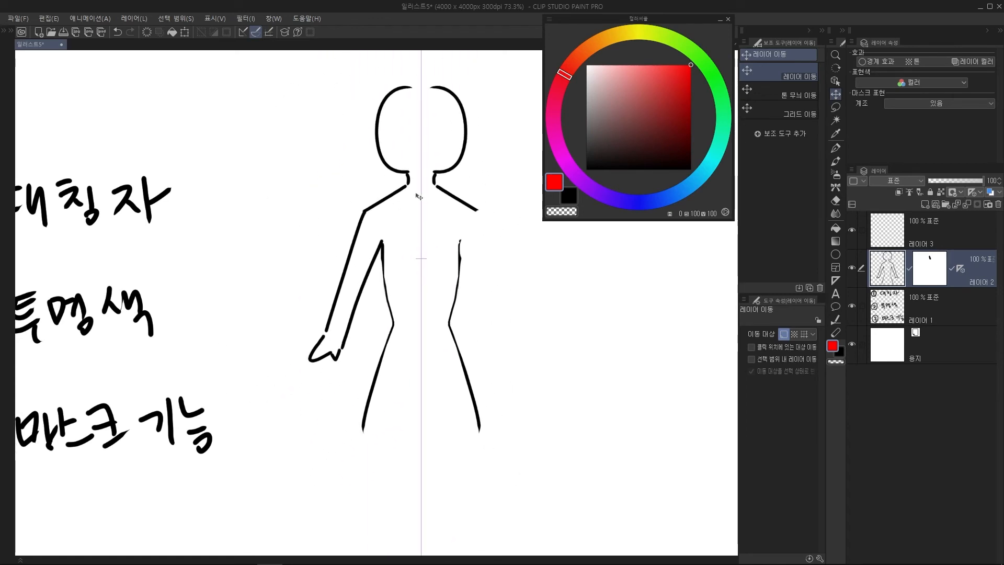
pyautogui.moveTo(475, 389); pyautogui.dragTo(460, 415)
pyautogui.scroll(-2, 453, 395)
pyautogui.scroll(2, 453, 395)
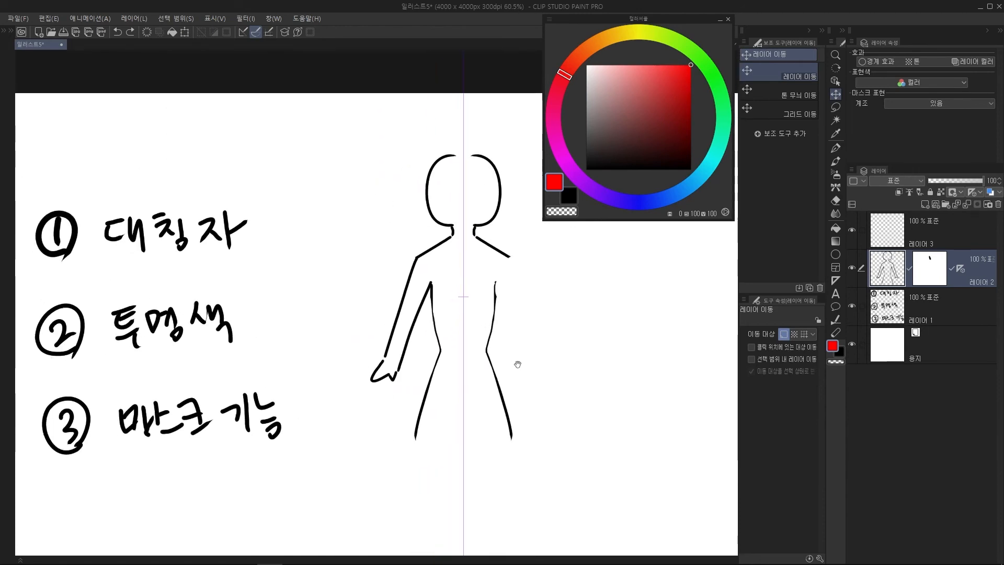
pyautogui.moveTo(568, 369); pyautogui.dragTo(564, 368)
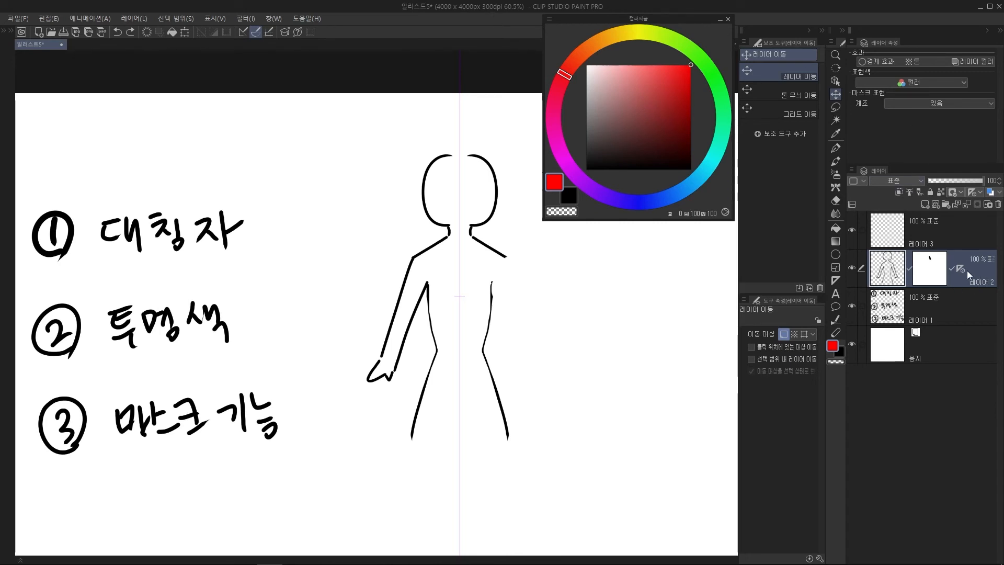
# Delete the layer mask of 레이어 2 and undo the deletion
pyautogui.rightClick(931, 266)
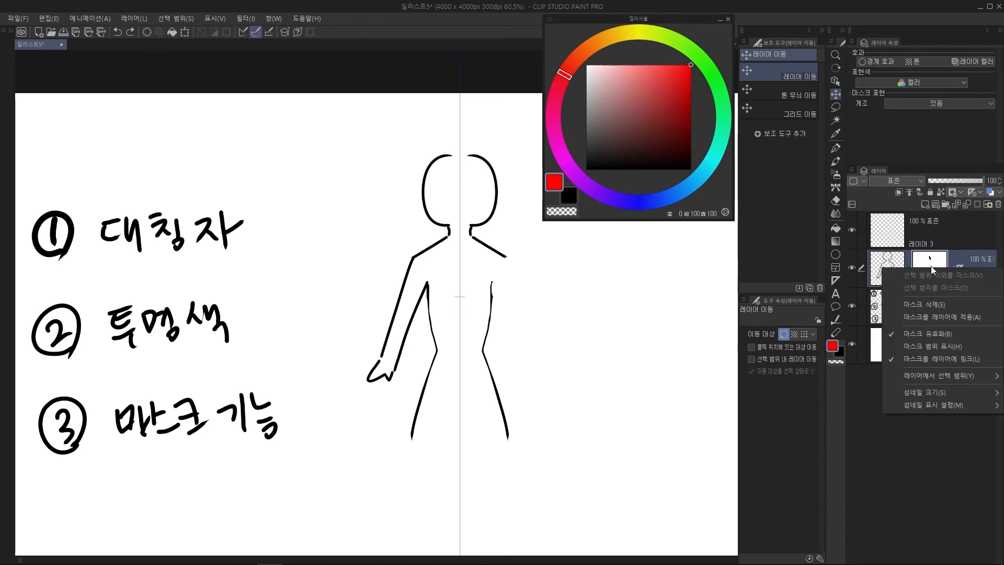
pyautogui.click(919, 304)
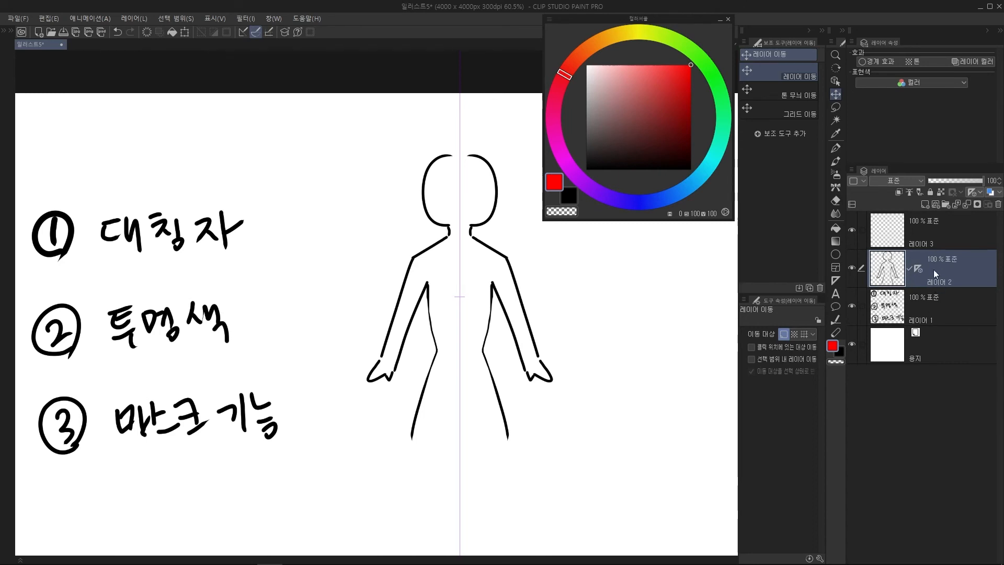
pyautogui.hotkey('ctrl', 'z')
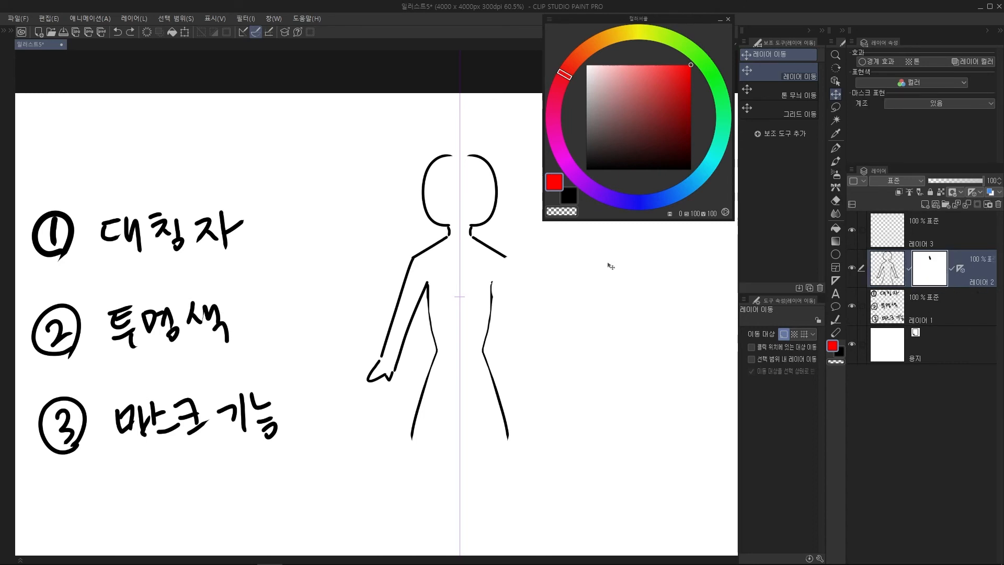
# Temporarily disable the layer mask of 레이어 2 and enable it again
pyautogui.scroll(3, 544, 278)
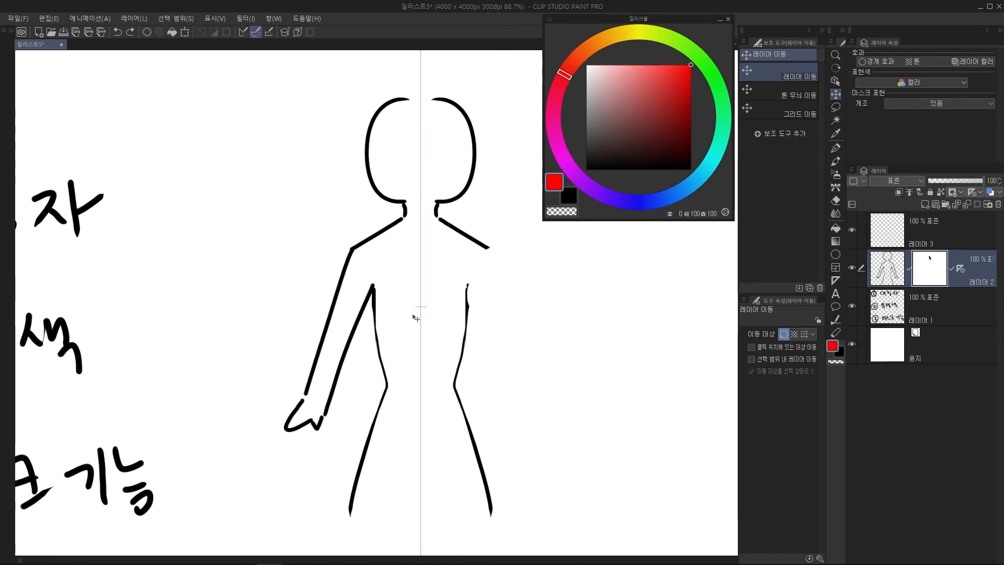
pyautogui.rightClick(929, 272)
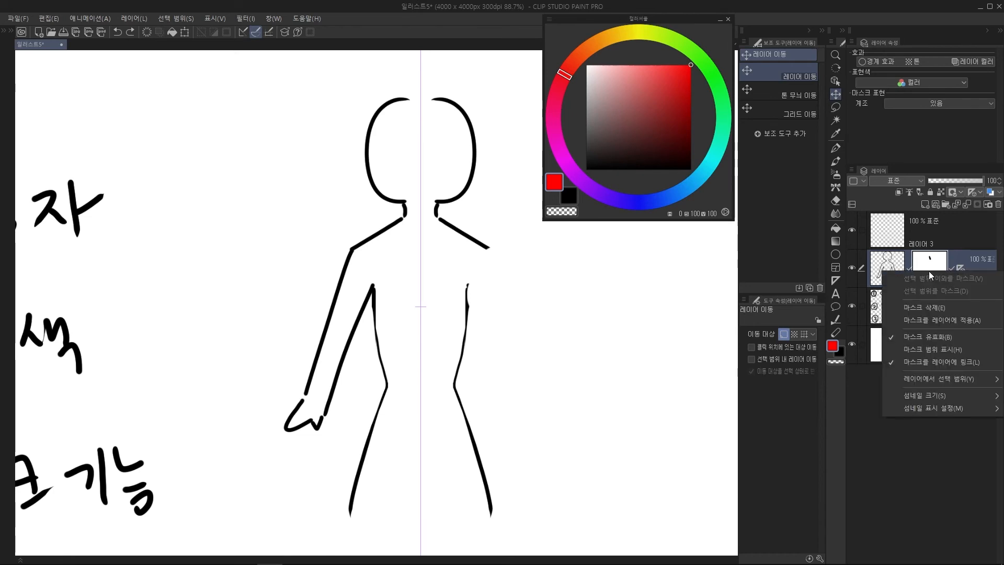
pyautogui.click(947, 337)
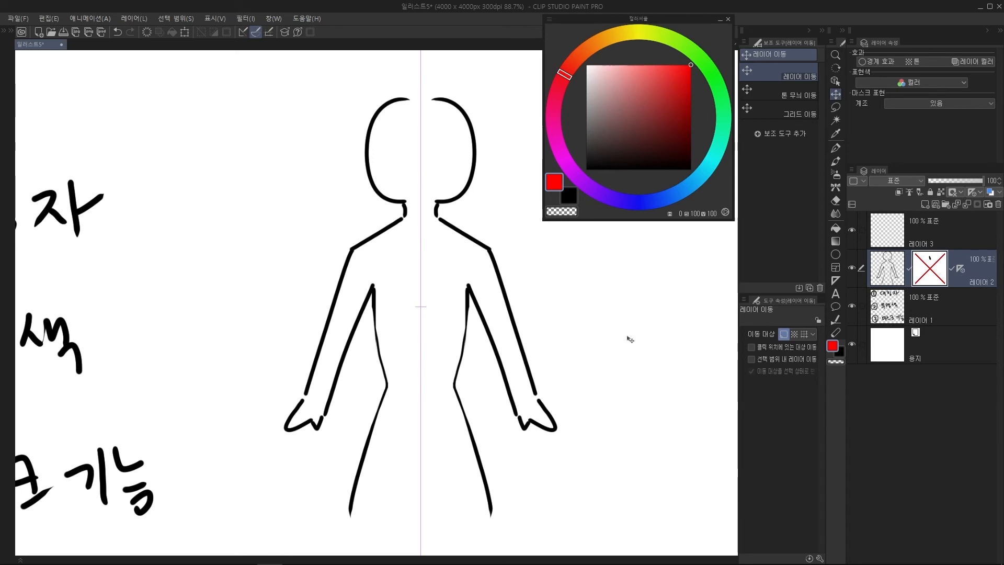
pyautogui.keyDown('shift'); pyautogui.click(948, 268); pyautogui.keyUp('shift')
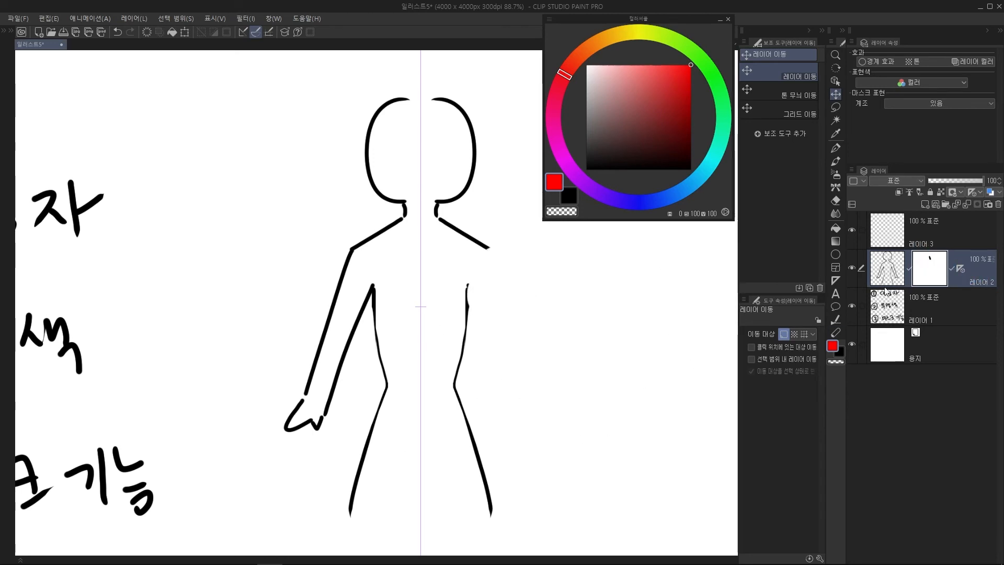
pyautogui.rightClick(925, 265)
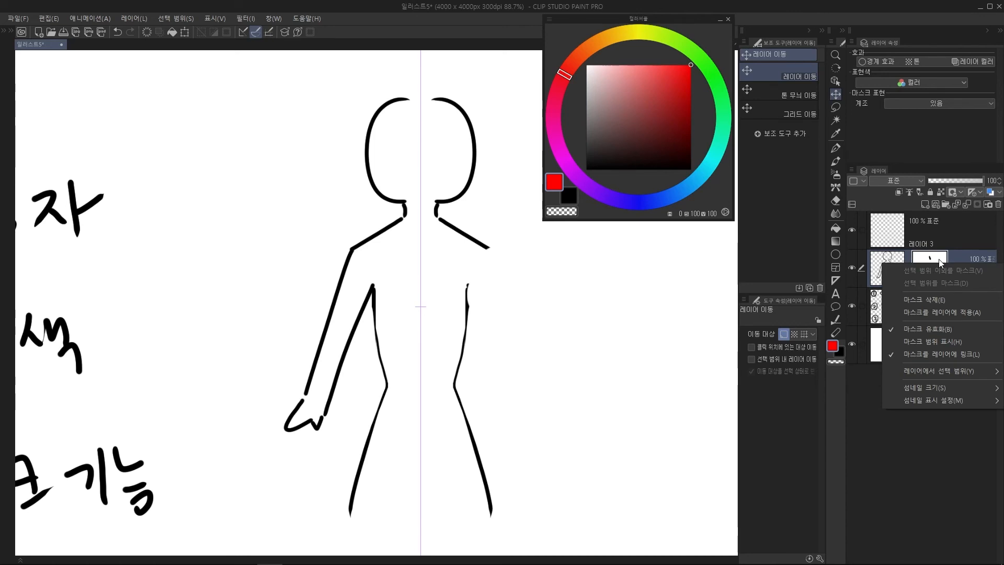
pyautogui.click(947, 239)
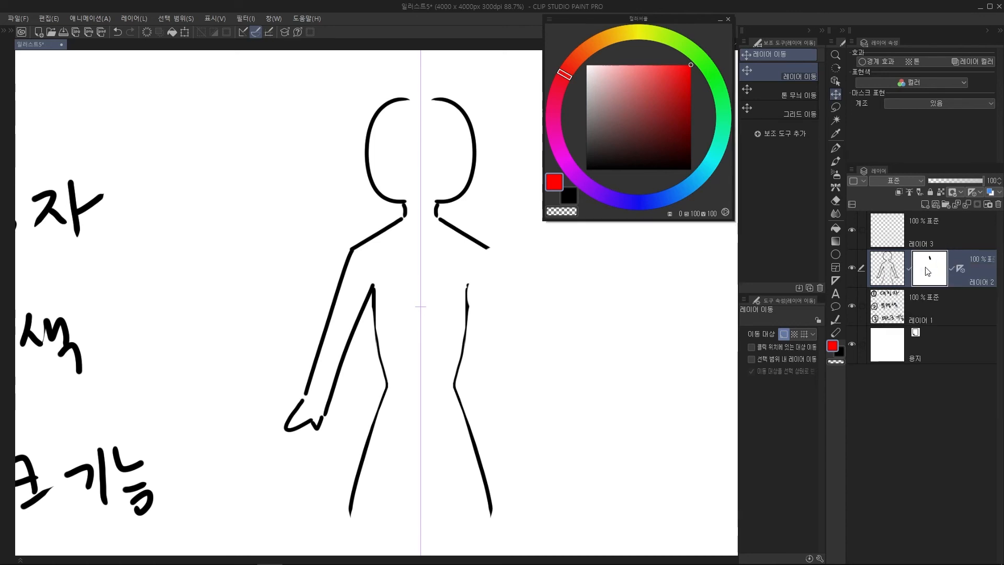
pyautogui.rightClick(928, 271)
pyautogui.click(934, 257)
pyautogui.click(915, 236)
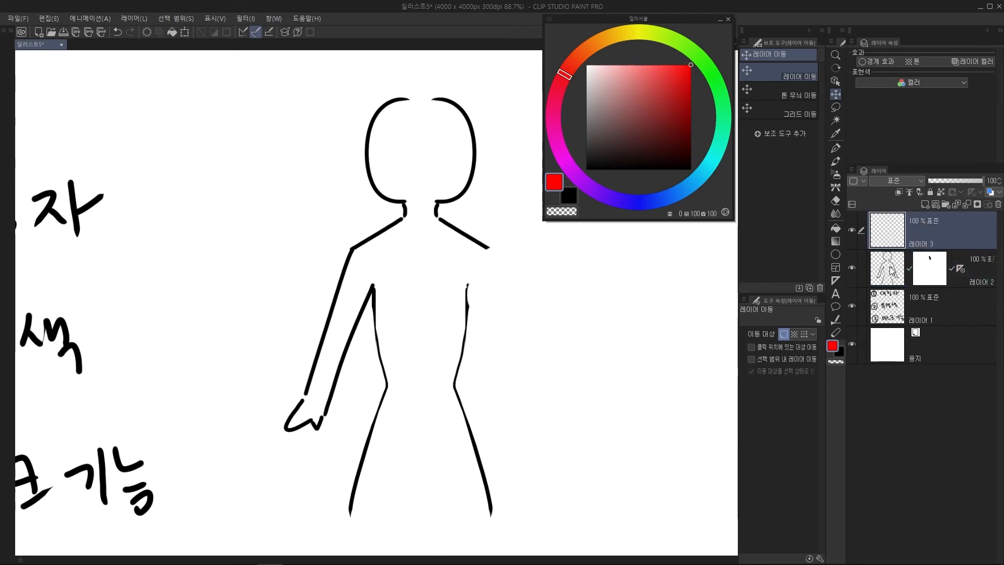
# Apply the mask permanently to 레이어 2 and undo the application
pyautogui.click(934, 277)
pyautogui.rightClick(936, 271)
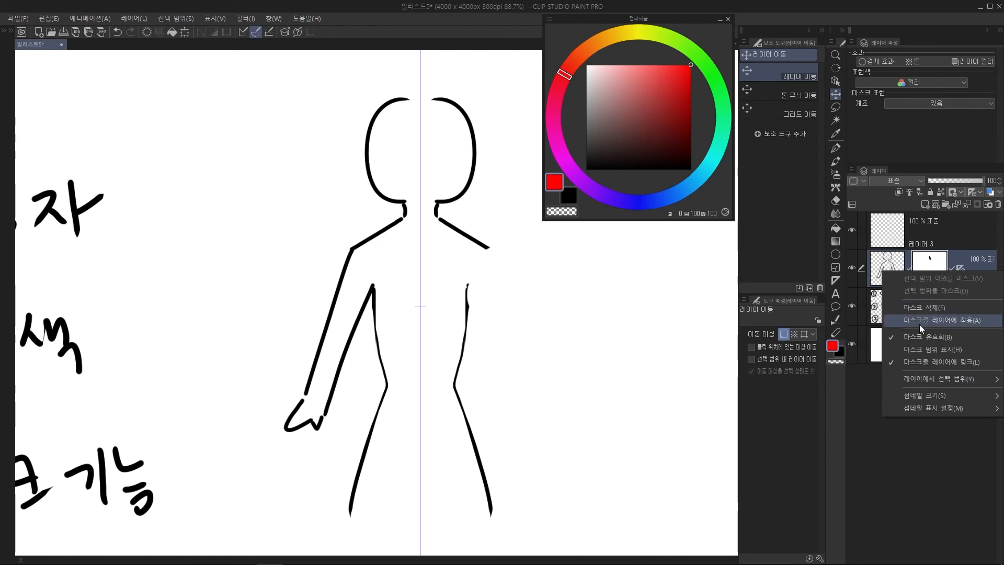
pyautogui.click(969, 321)
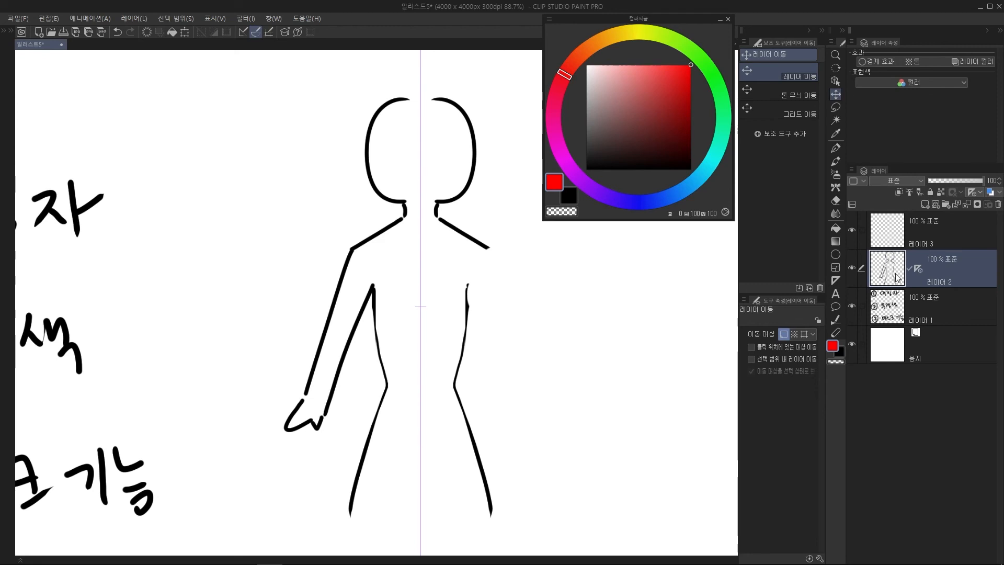
pyautogui.hotkey('ctrl', 'z')
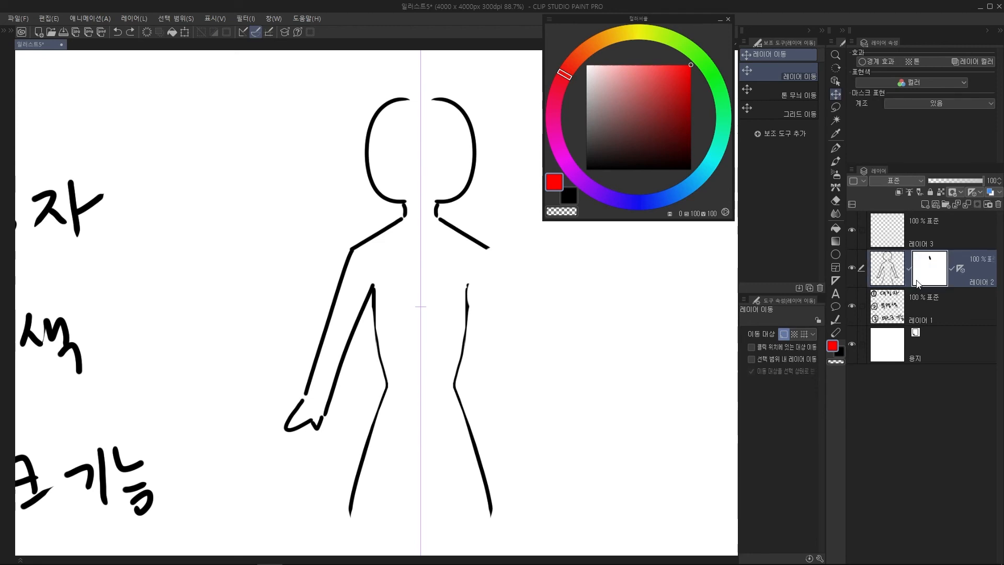
# Add a new raster layer above 레이어 2 and merge it down, applying the layer mask before combining
pyautogui.click(924, 204)
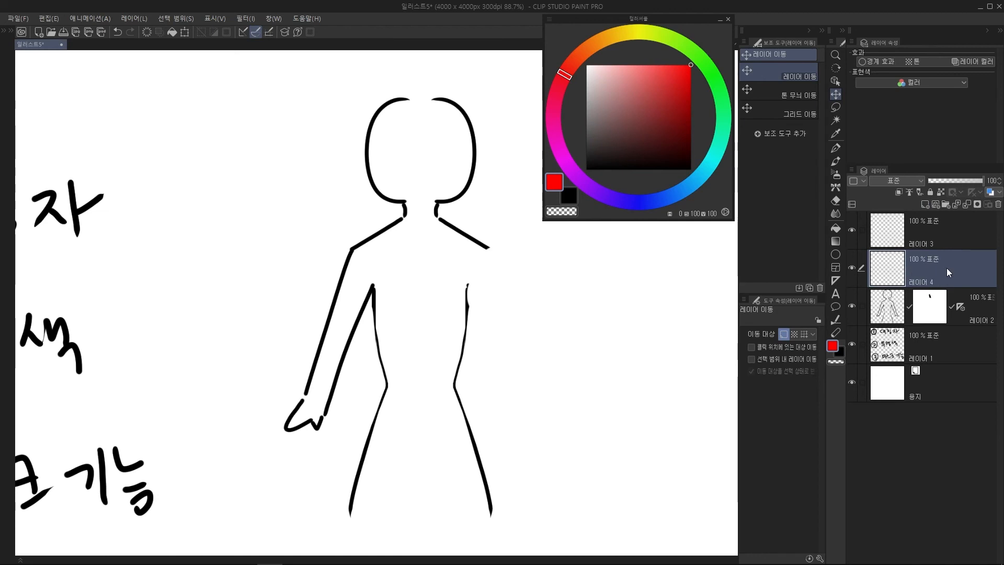
pyautogui.hotkey('ctrl', 'e')
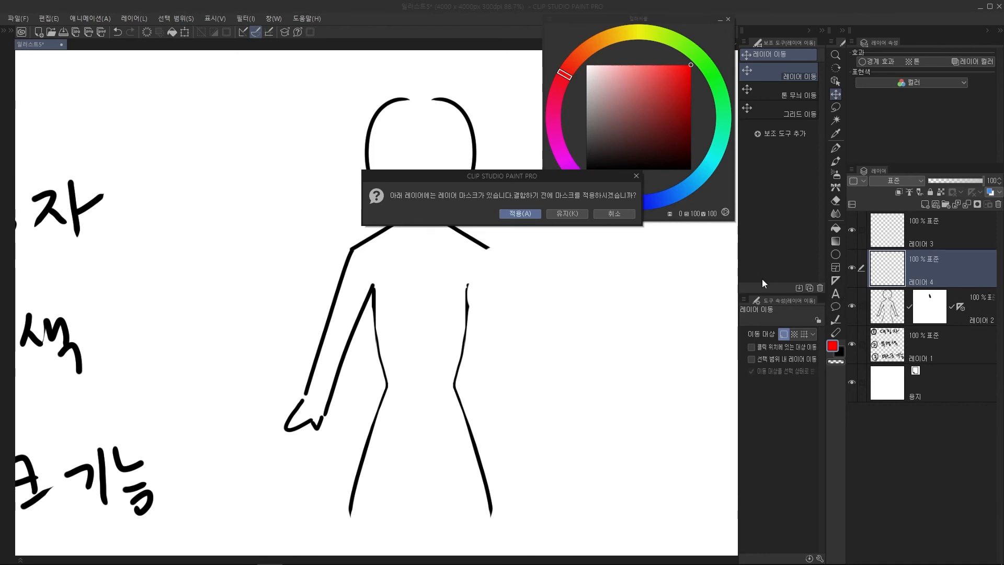
pyautogui.moveTo(517, 180); pyautogui.dragTo(504, 235)
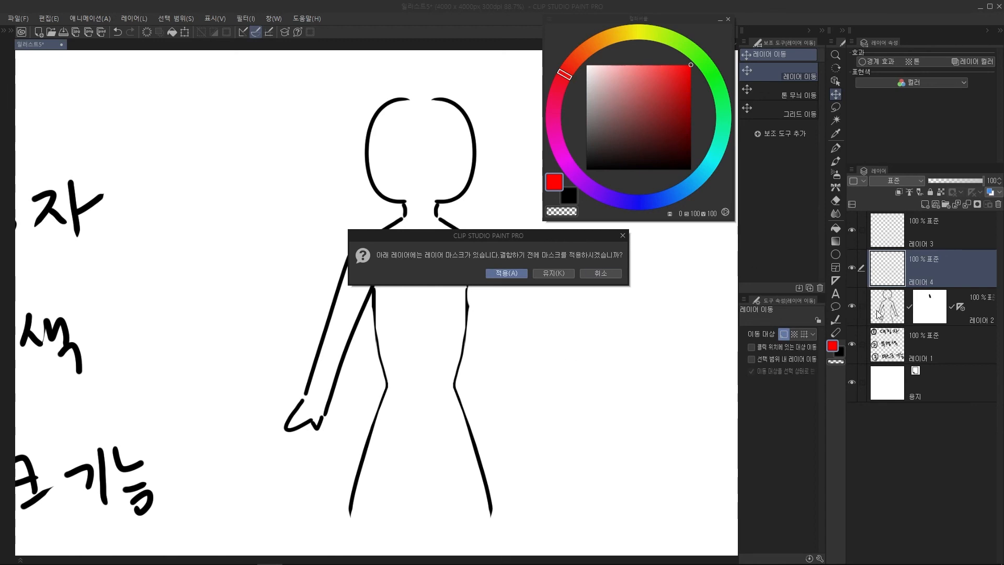
pyautogui.click(502, 274)
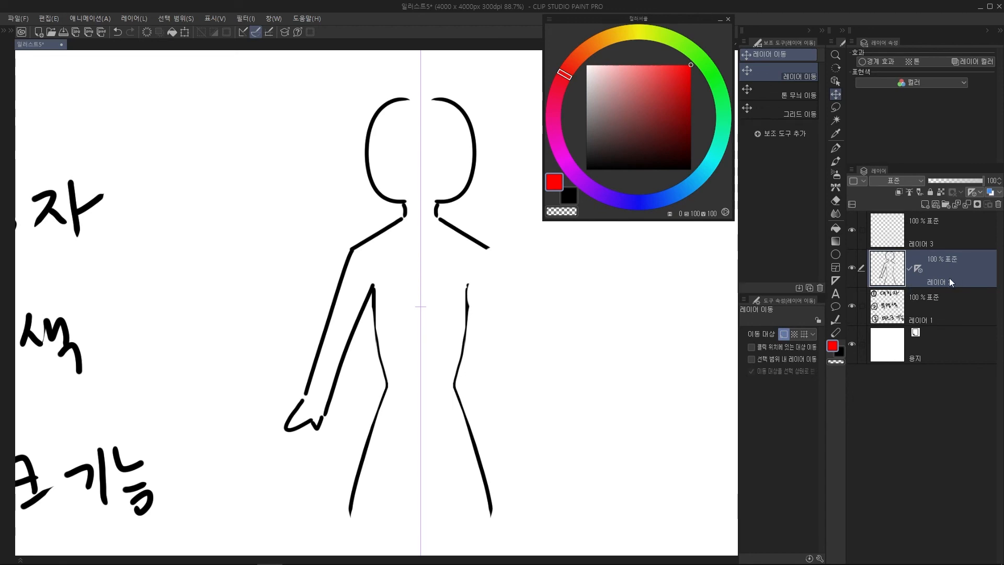
# Undo the last merge and merge 레이어 4 down into 레이어 2 again, this time keeping the layer mask
pyautogui.hotkey('ctrl', 'z')
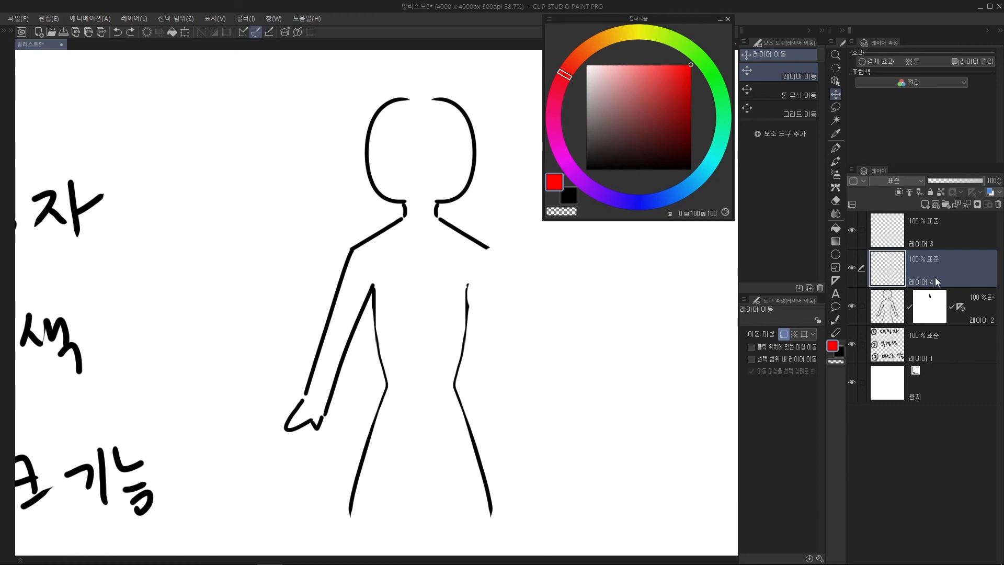
pyautogui.hotkey('ctrl', 'e')
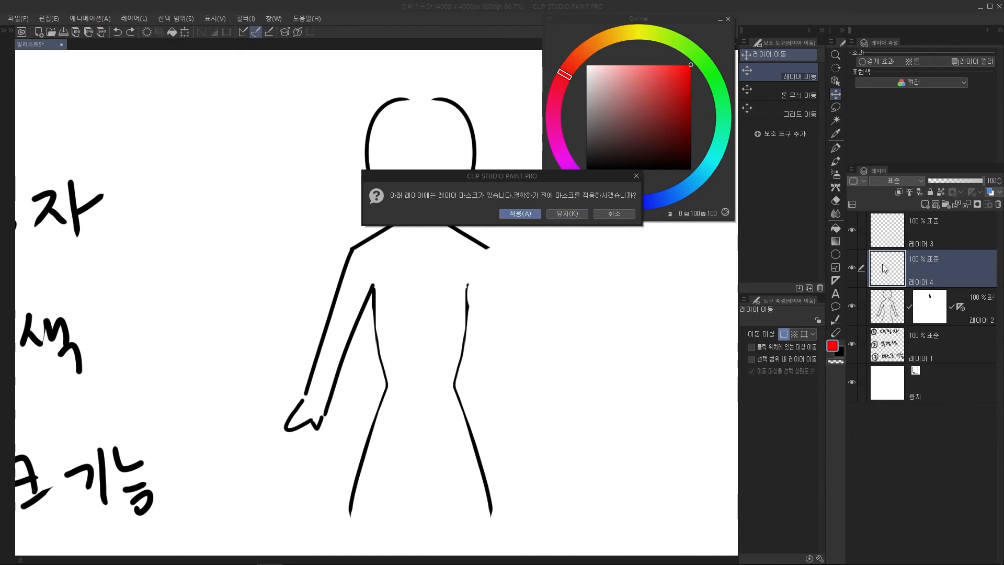
pyautogui.click(566, 213)
pyautogui.click(932, 278)
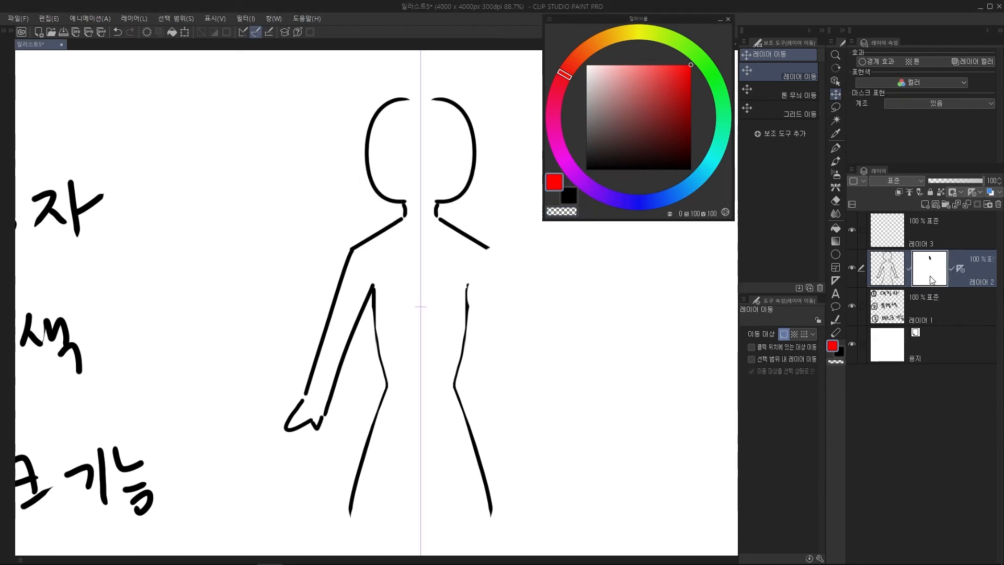
pyautogui.click(889, 265)
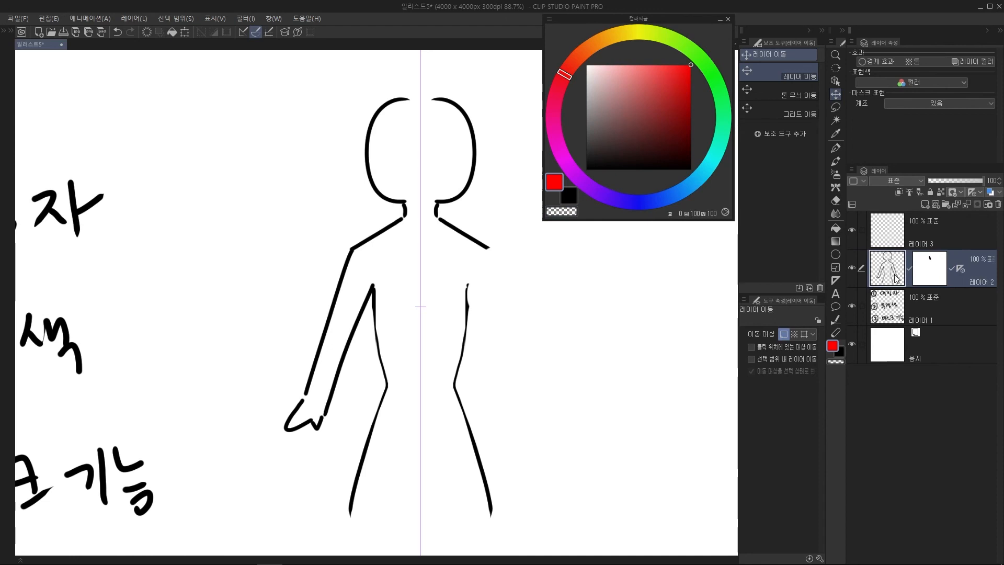
pyautogui.scroll(-4, 513, 288)
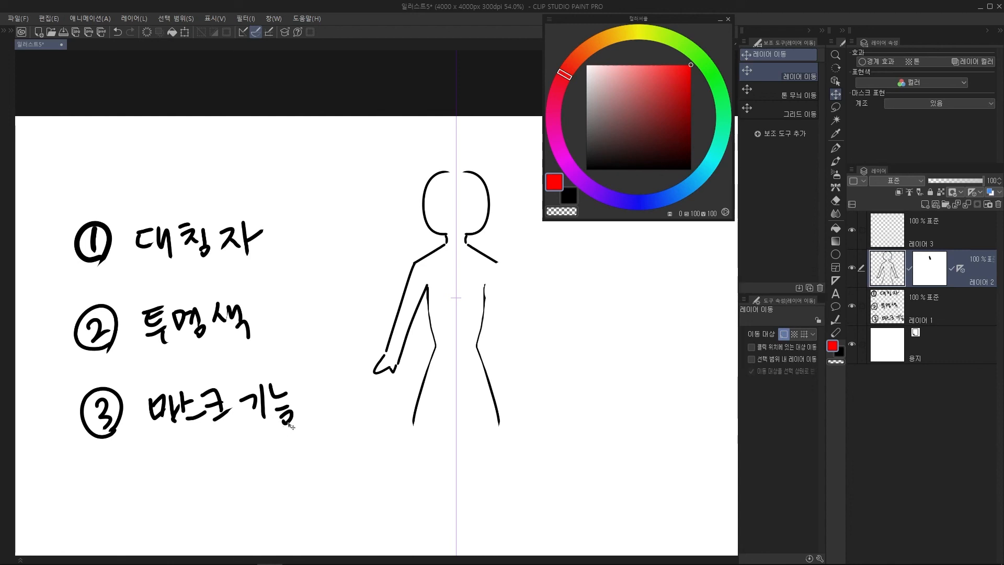
pyautogui.scroll(2, 131, 455)
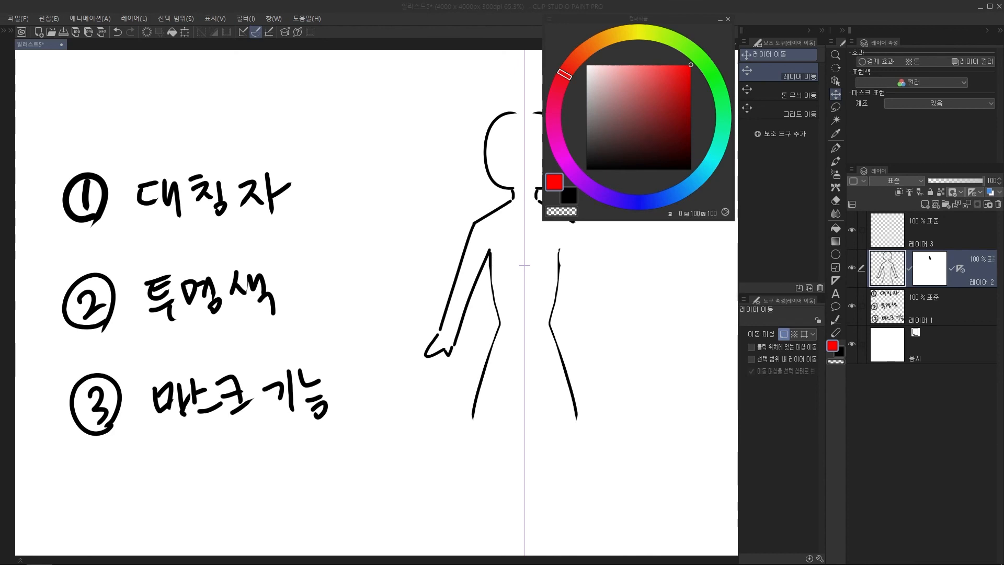
pyautogui.click(817, 8)
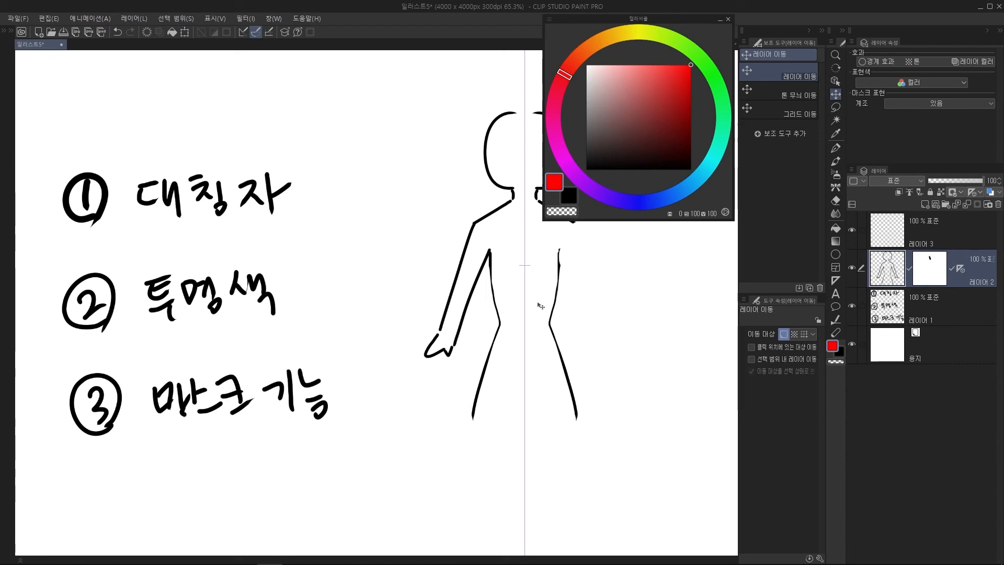